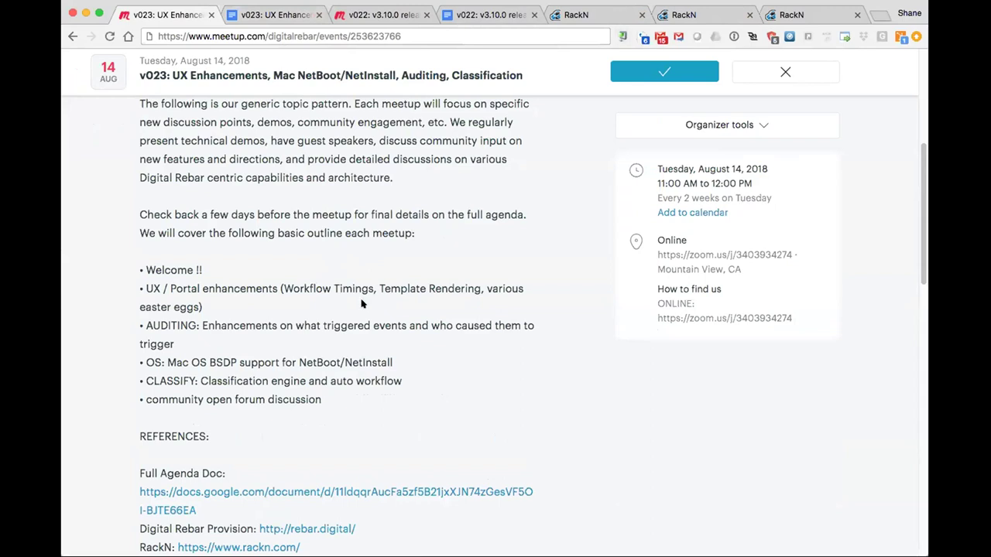
# - Open a drpcli-install job started at 15:39:37 from the Jobs list of the 147.75.196.133 endpoint
pyautogui.click(689, 15)
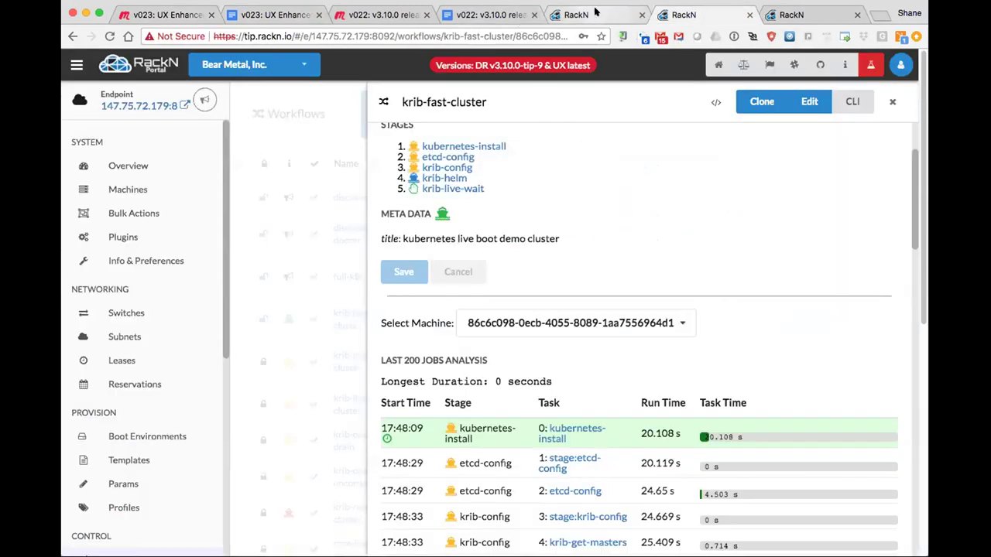
pyautogui.click(594, 11)
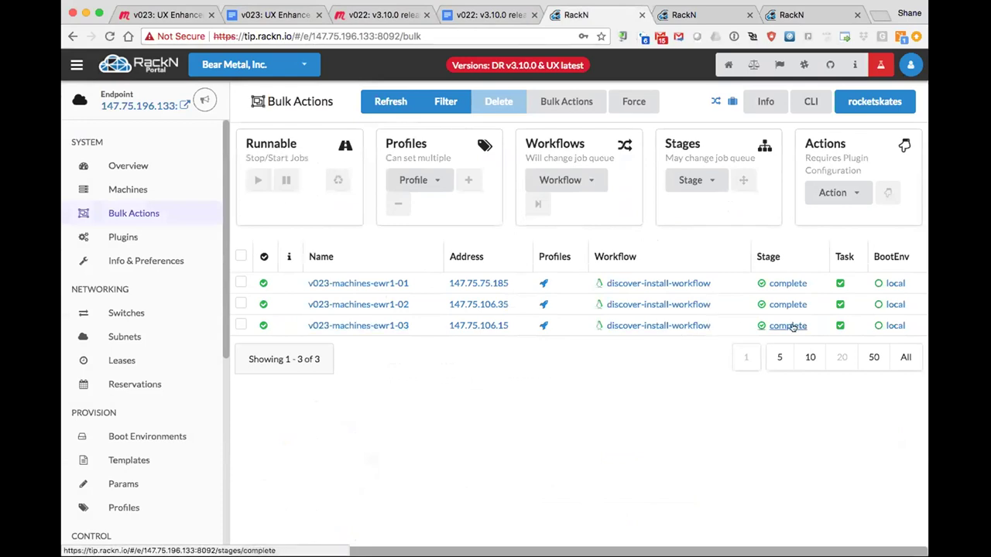
pyautogui.scroll(-5, 144, 471)
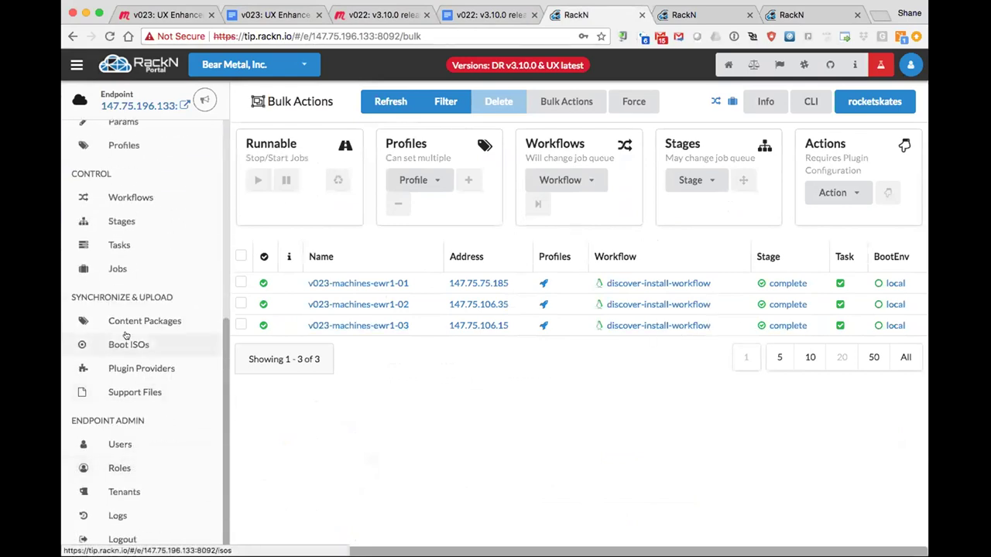
pyautogui.click(117, 267)
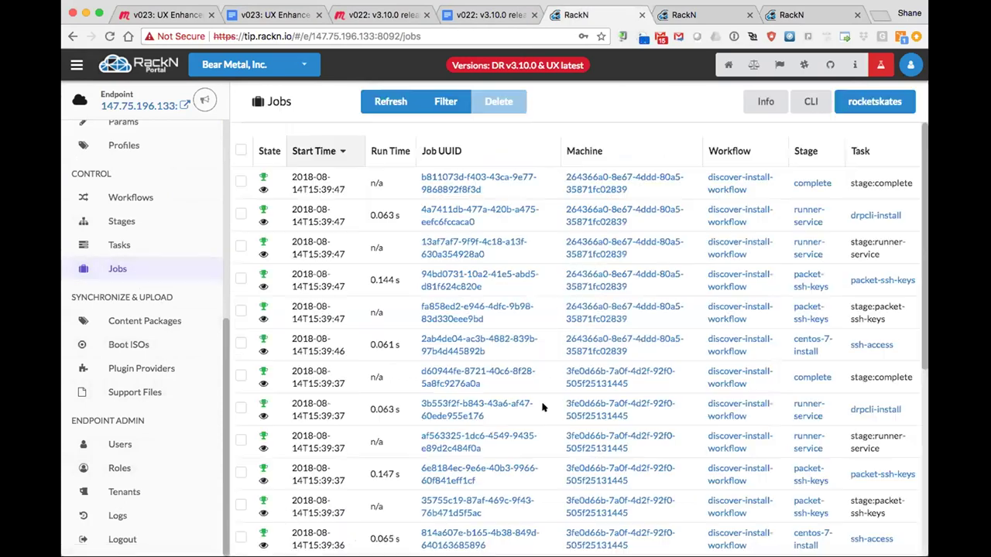
pyautogui.scroll(-1, 846, 417)
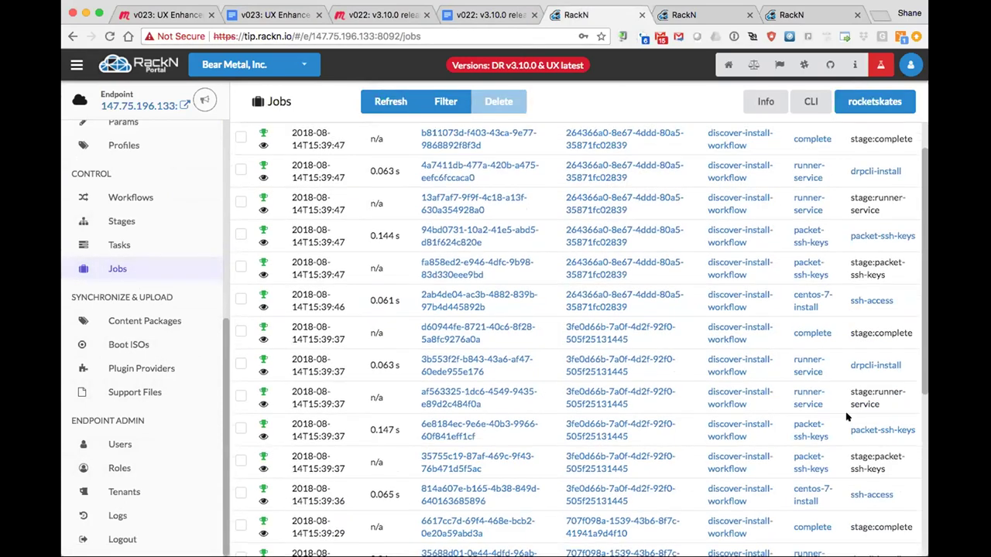
pyautogui.click(431, 372)
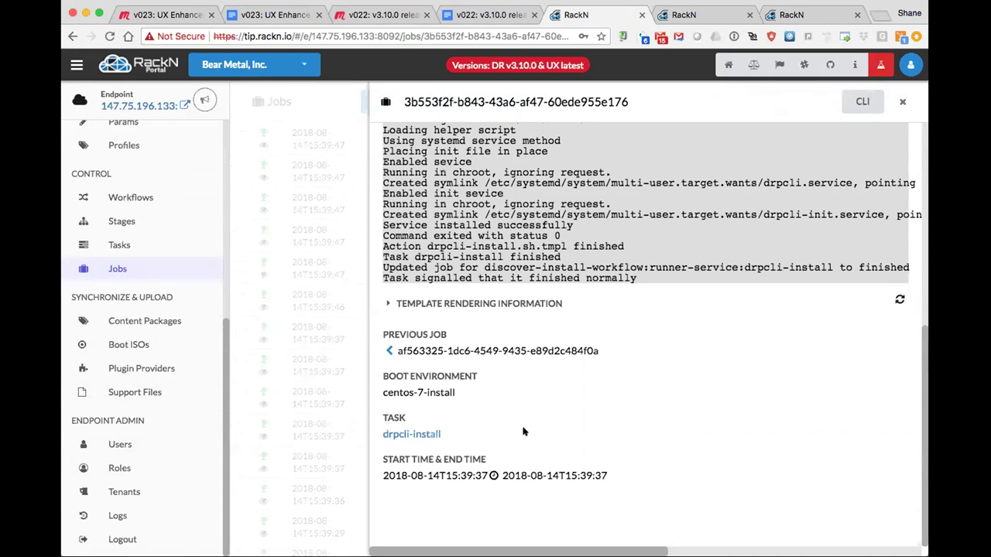
# - Expand the job's template rendering information and review the rendered drpcli service templates
pyautogui.click(388, 304)
pyautogui.scroll(-5, 434, 317)
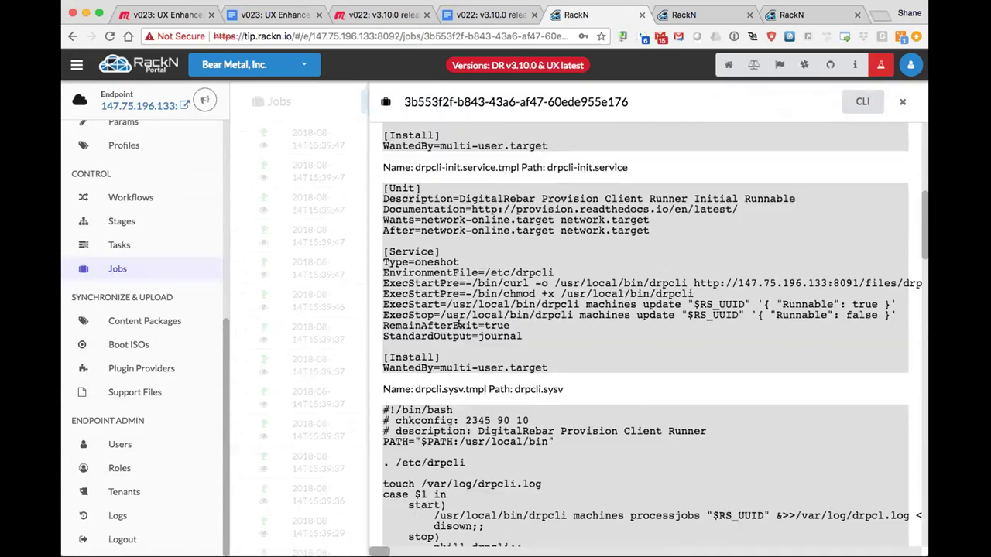
pyautogui.scroll(-12, 458, 324)
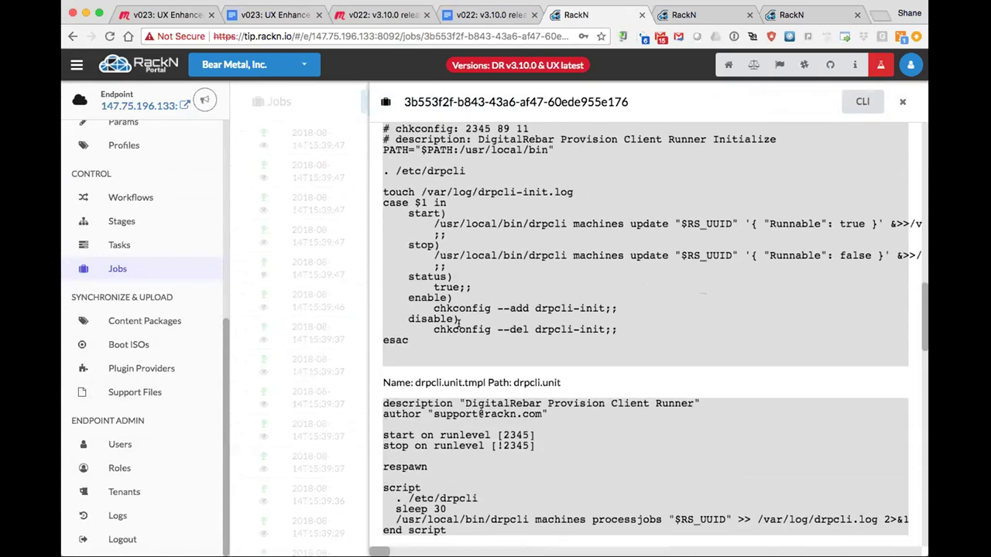
pyautogui.scroll(-3, 459, 324)
pyautogui.scroll(10, 503, 371)
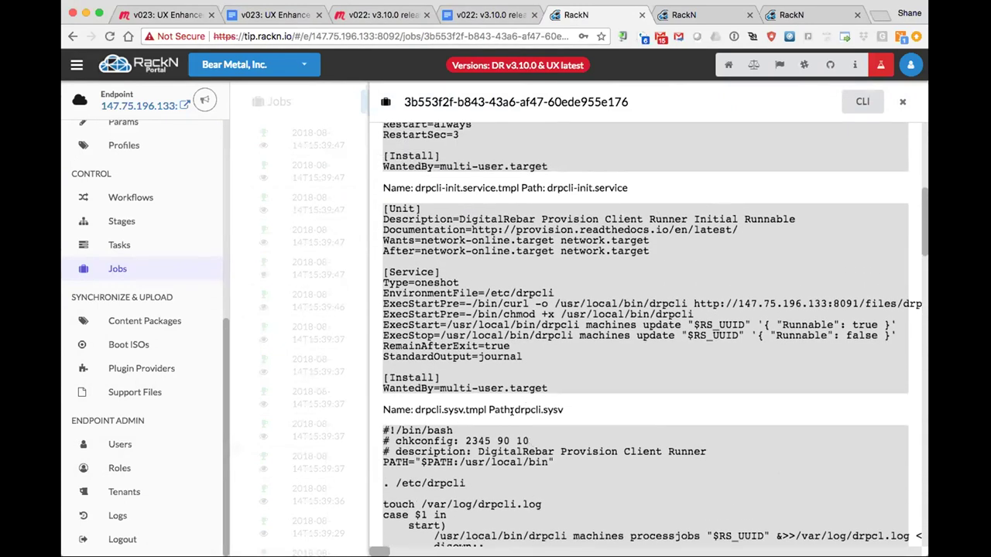
# - Return to the v023 meetup page and review the event details and agenda outline
pyautogui.click(175, 17)
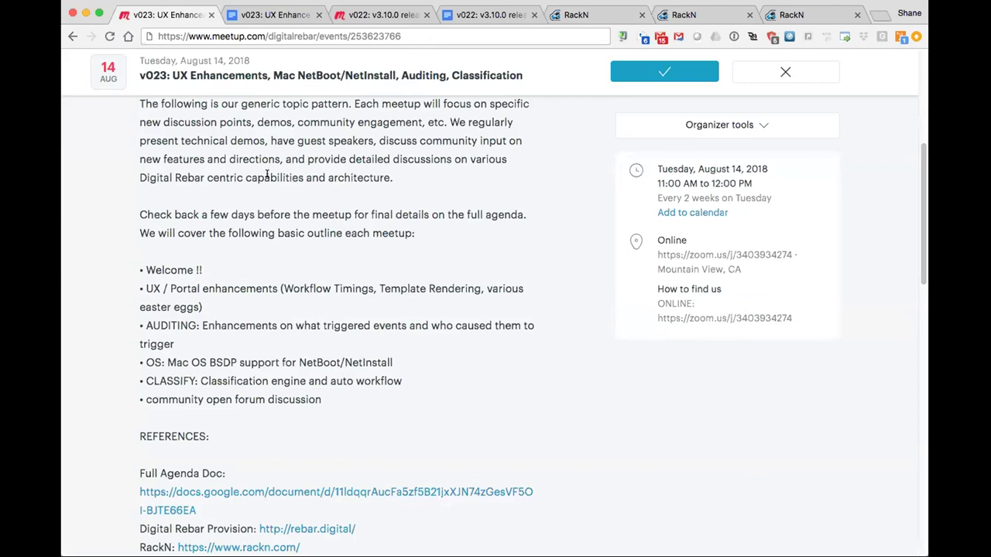
pyautogui.scroll(1, 267, 173)
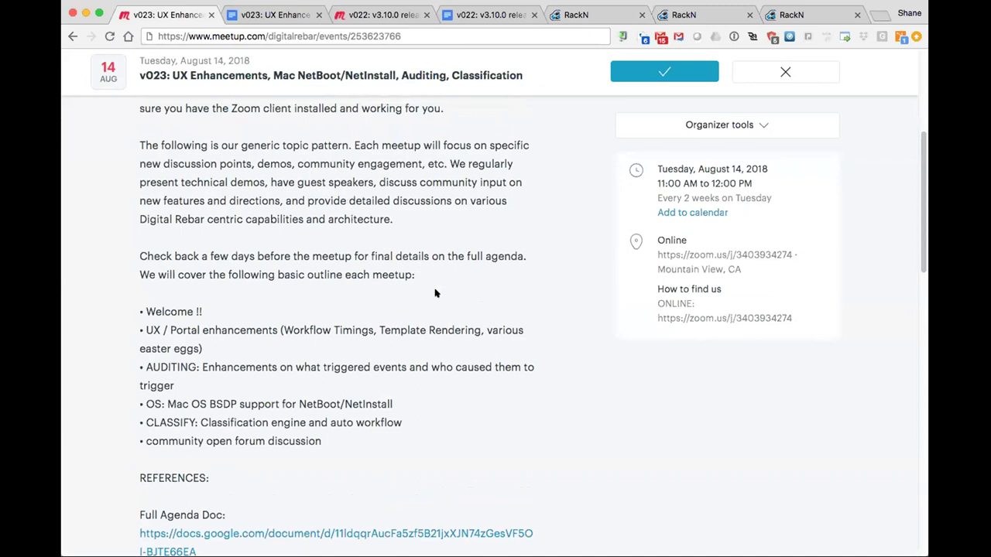
pyautogui.scroll(1, 352, 269)
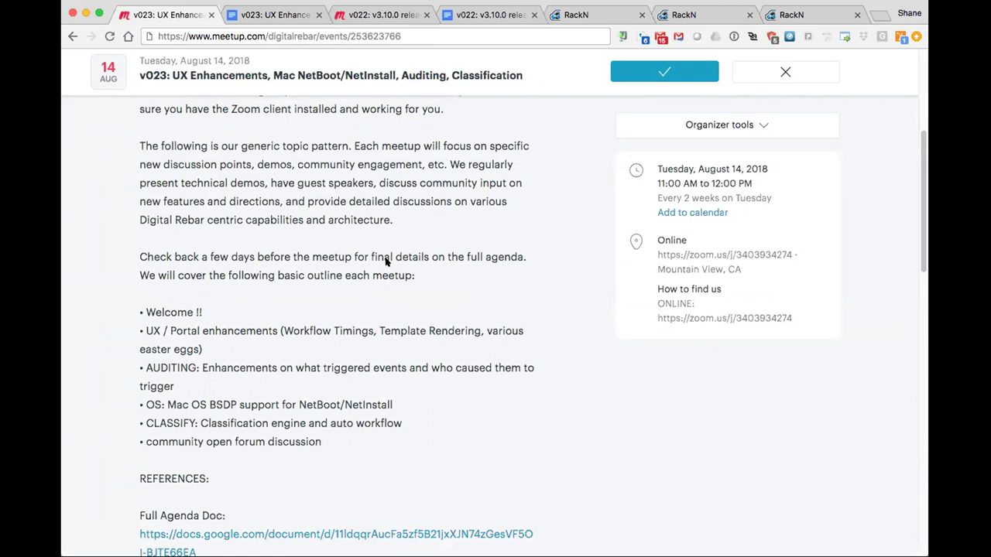
pyautogui.scroll(-1, 387, 261)
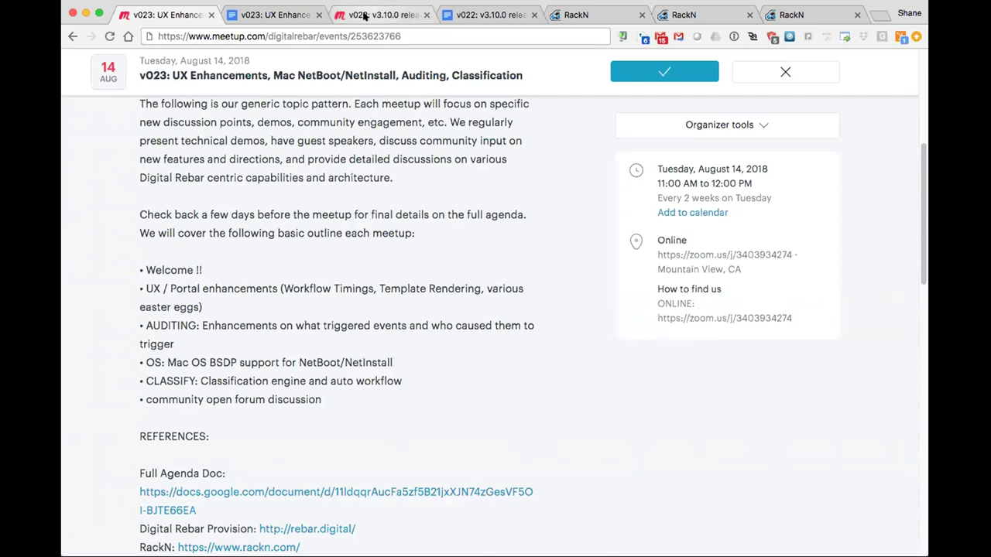
pyautogui.scroll(1, 380, 147)
pyautogui.scroll(3, 379, 147)
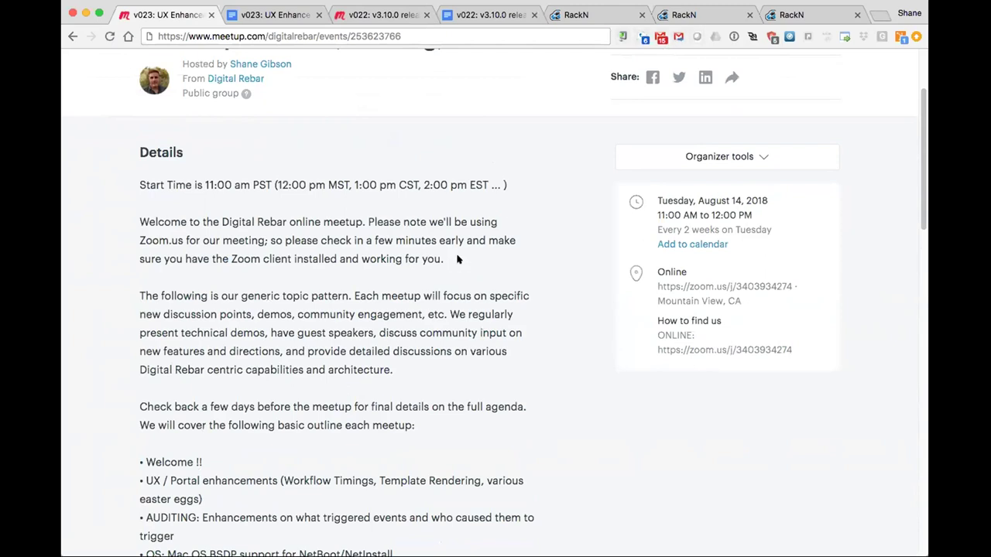
pyautogui.scroll(-1, 413, 321)
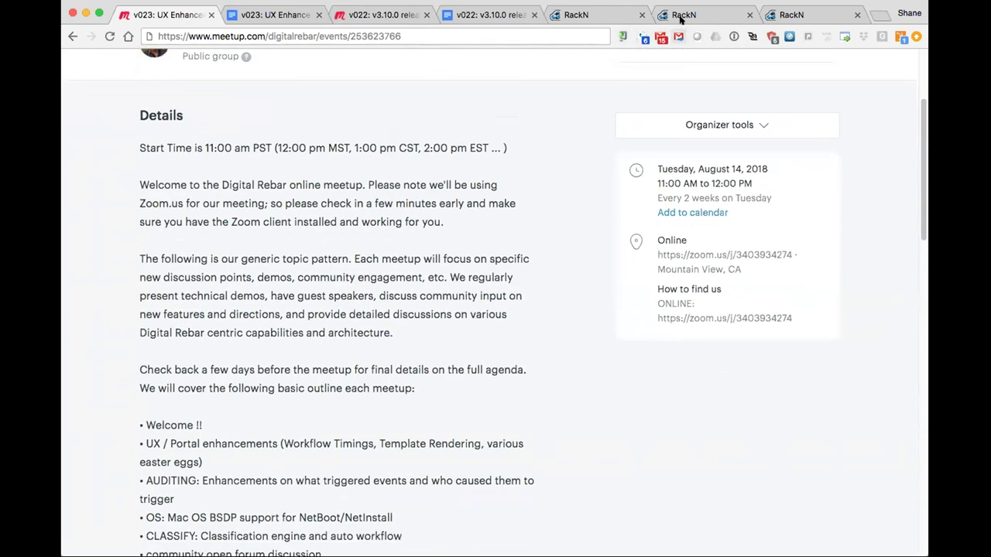
# - Switch to the RackN portal's krib-fast-cluster workflow and examine its stages and the task times in the jobs analysis
pyautogui.click(681, 16)
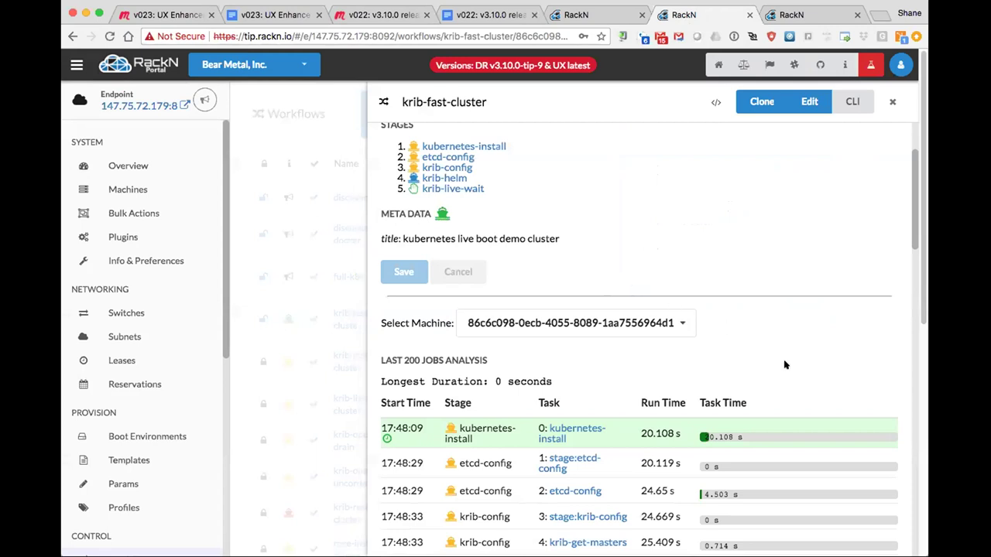
pyautogui.scroll(-1, 792, 356)
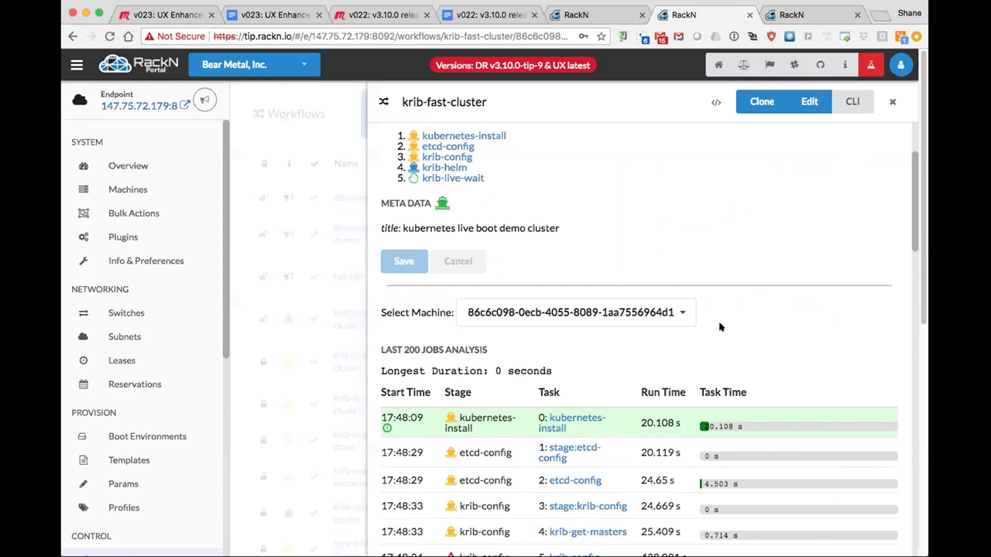
pyautogui.scroll(2, 719, 326)
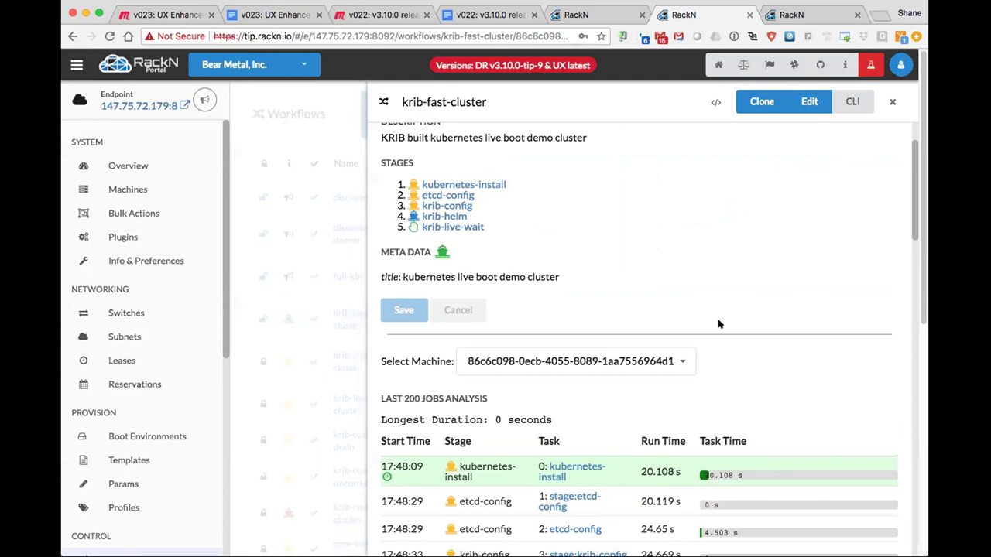
pyautogui.scroll(-3, 719, 324)
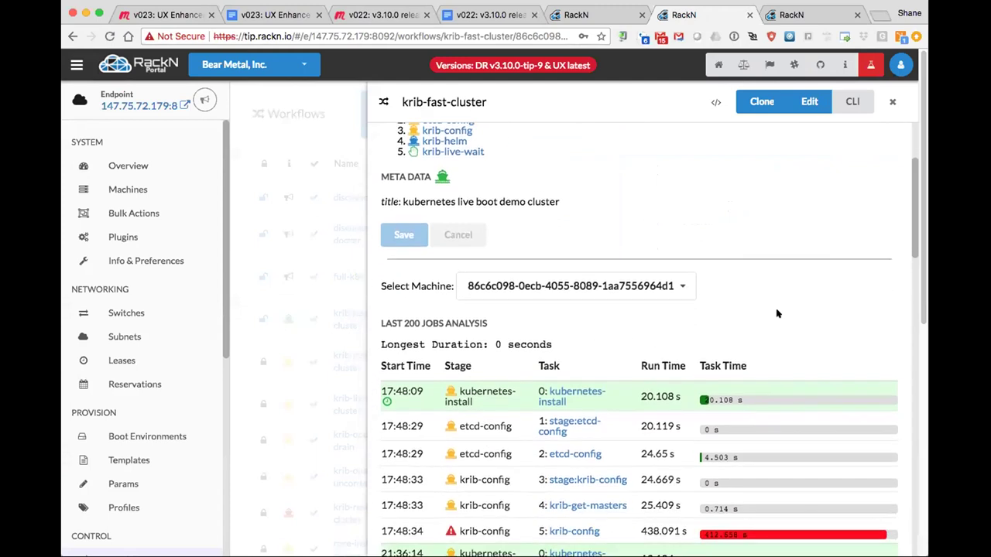
pyautogui.scroll(-3, 778, 313)
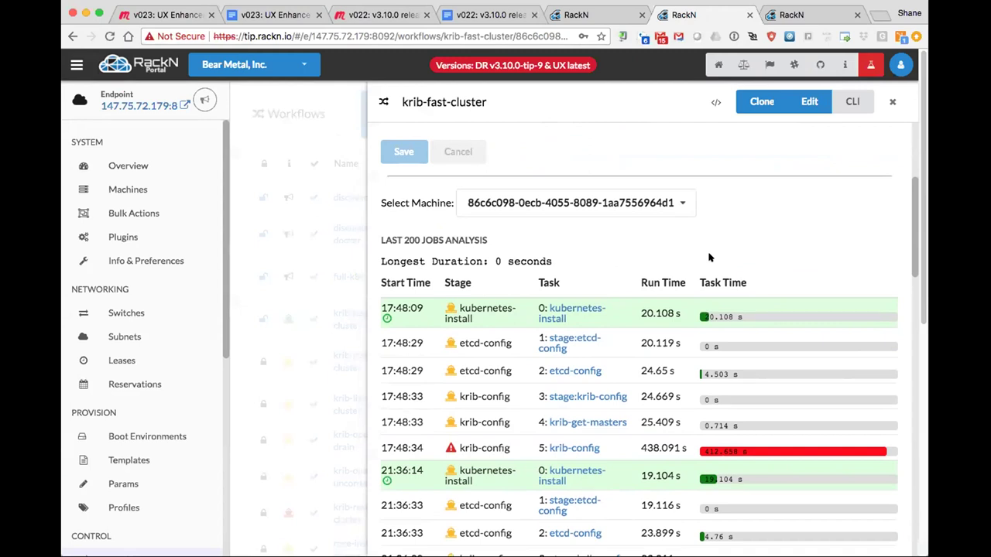
pyautogui.scroll(1, 710, 257)
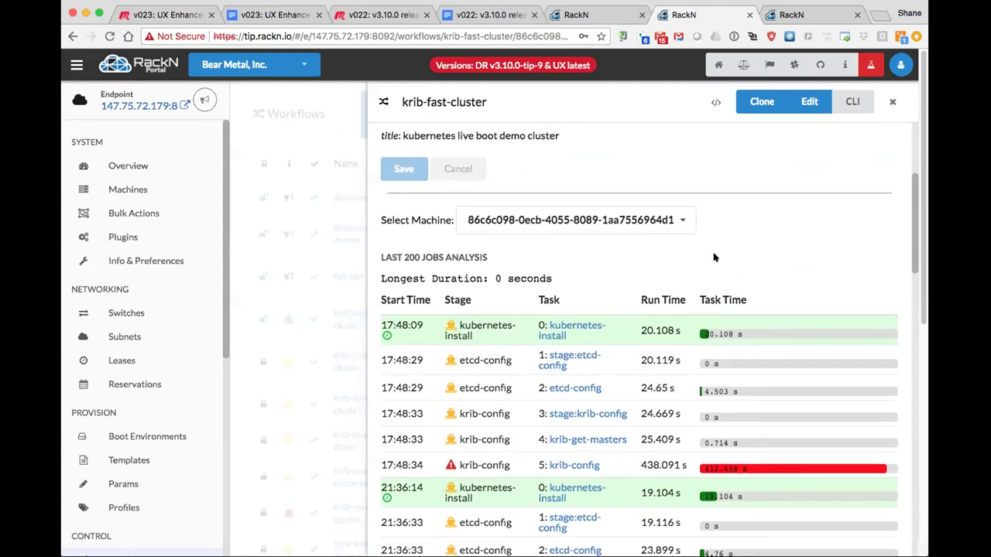
# - Open machine-3's krib-fast-cluster workflow from the Bulk Actions list and review its job timings
pyautogui.click(143, 224)
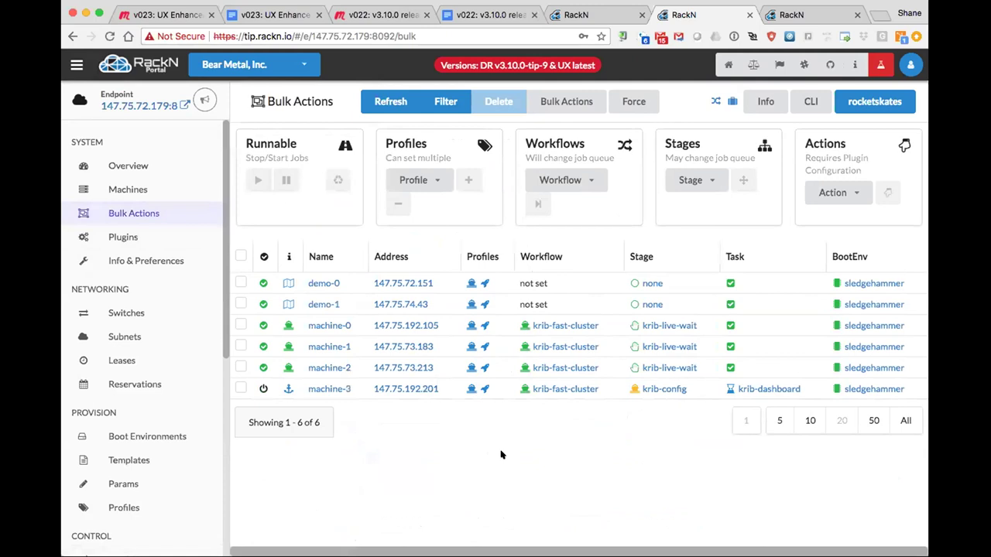
pyautogui.click(546, 389)
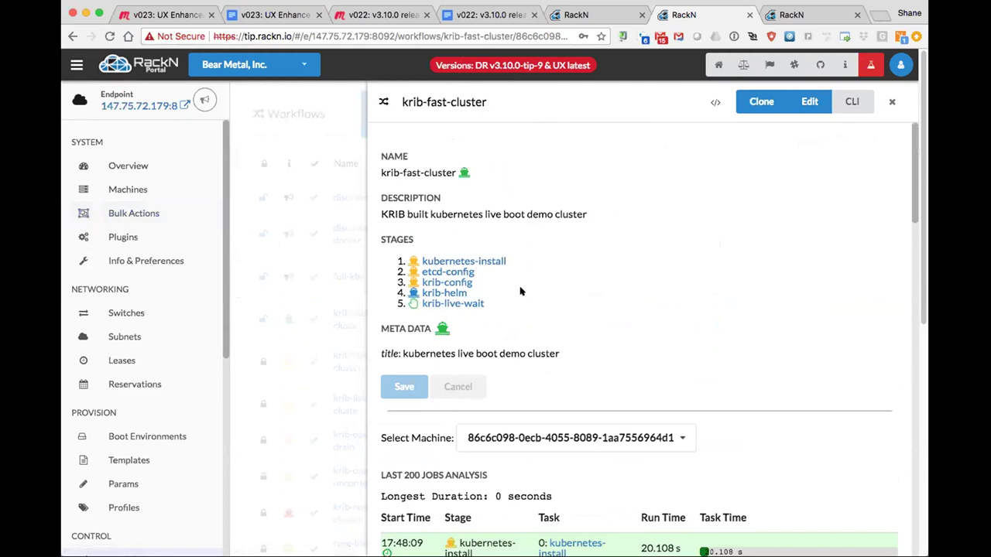
pyautogui.scroll(-1, 585, 294)
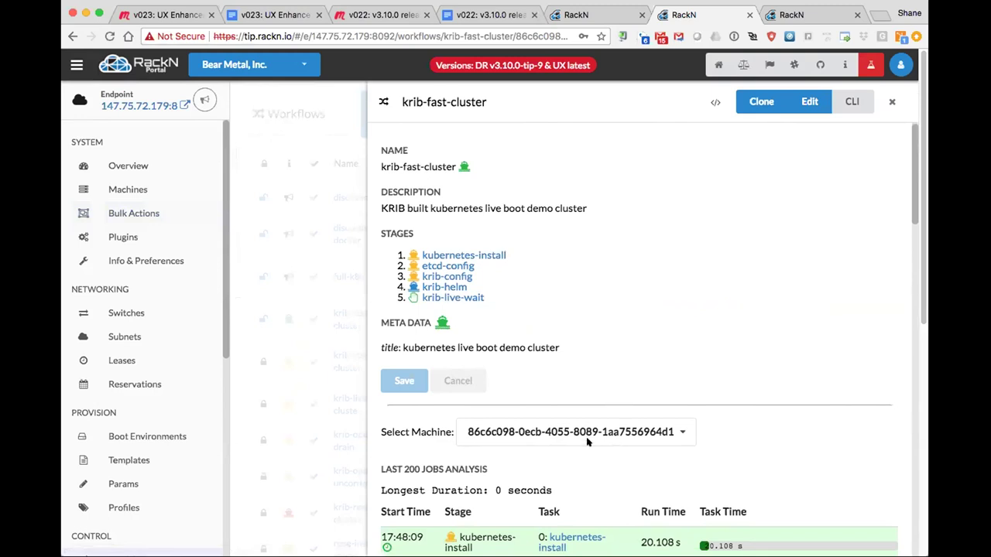
pyautogui.scroll(-5, 586, 441)
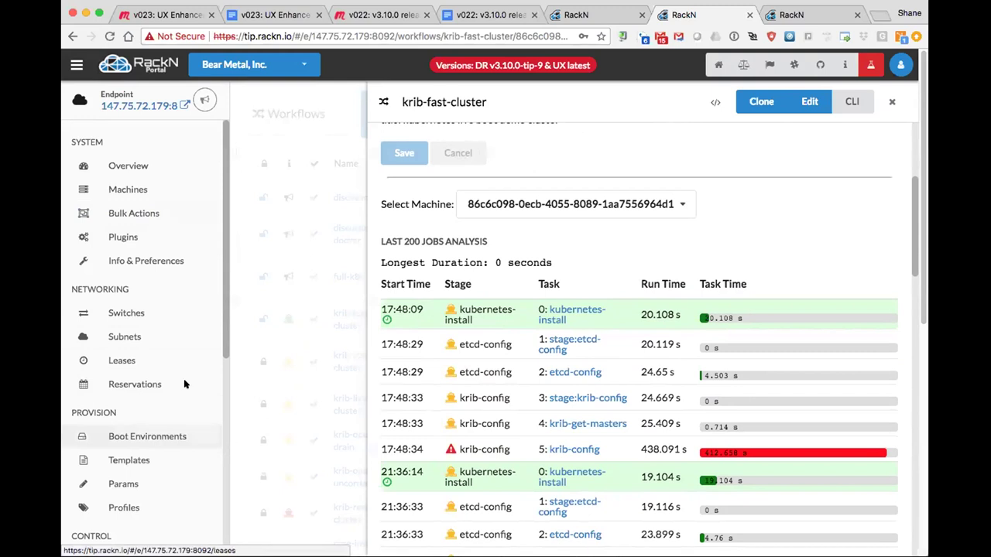
# - Open the krib-fast-cluster workflow directly from the Workflows list, without a machine context
pyautogui.click(120, 213)
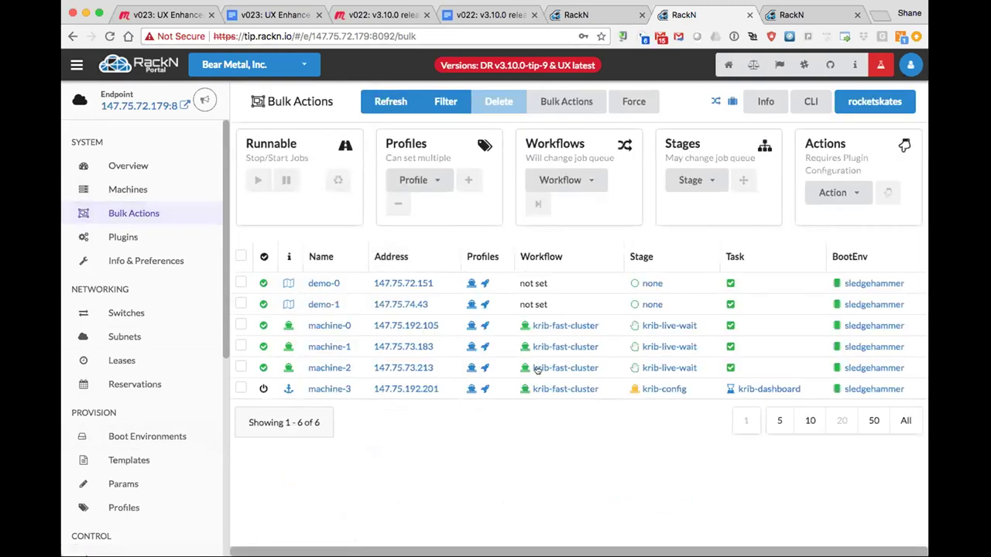
pyautogui.scroll(-4, 134, 449)
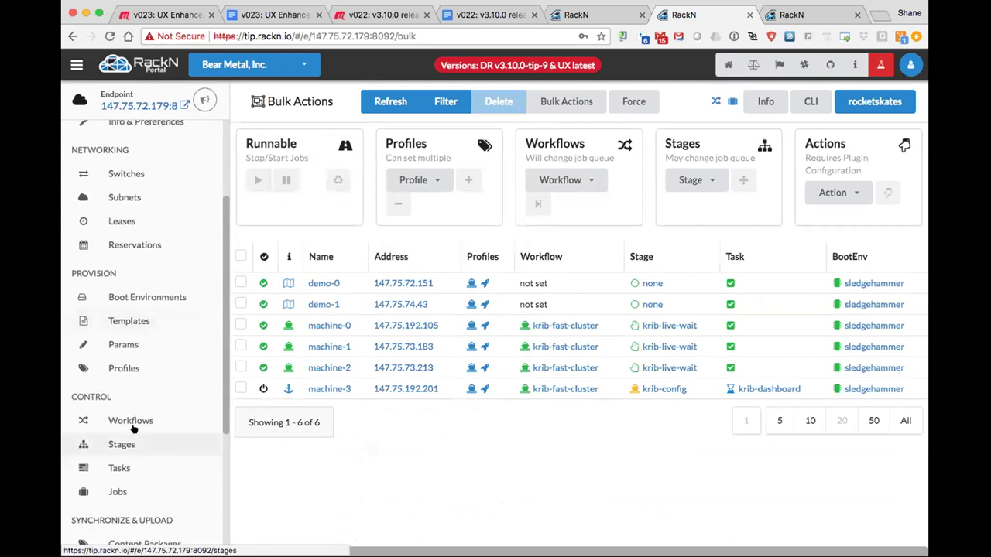
pyautogui.click(132, 423)
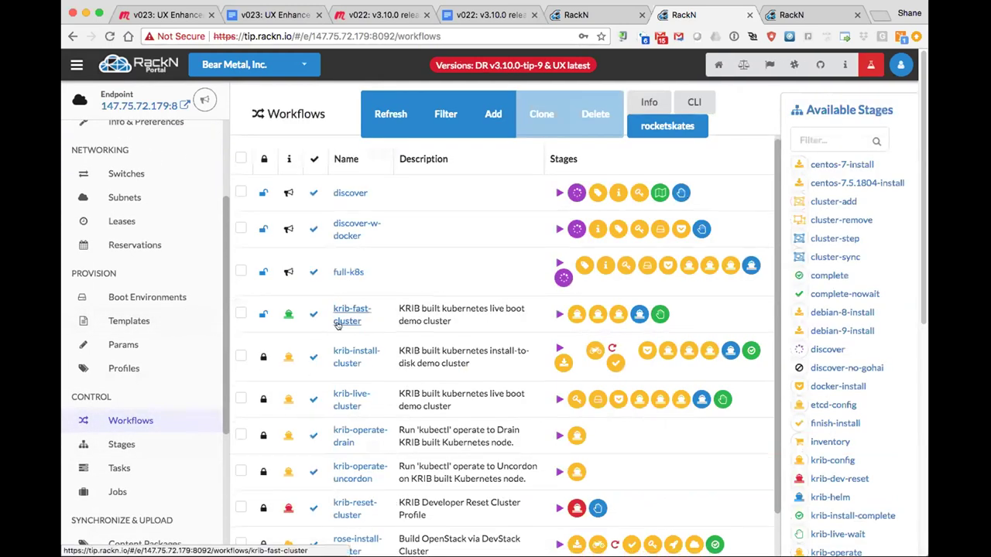
pyautogui.click(339, 322)
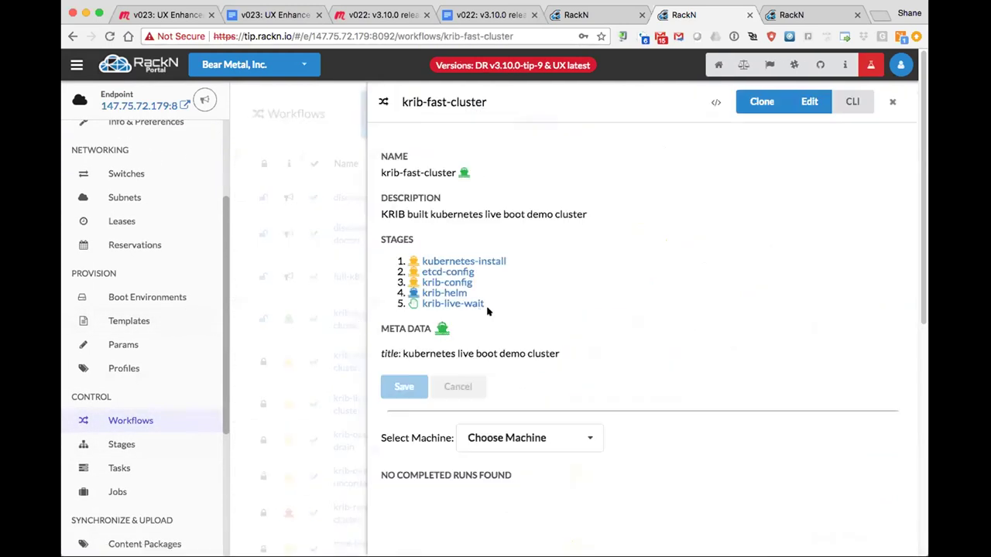
# - Examine the krib-fast-cluster details and check which machines its machine selector offers
pyautogui.scroll(-3, 539, 302)
pyautogui.scroll(2, 540, 296)
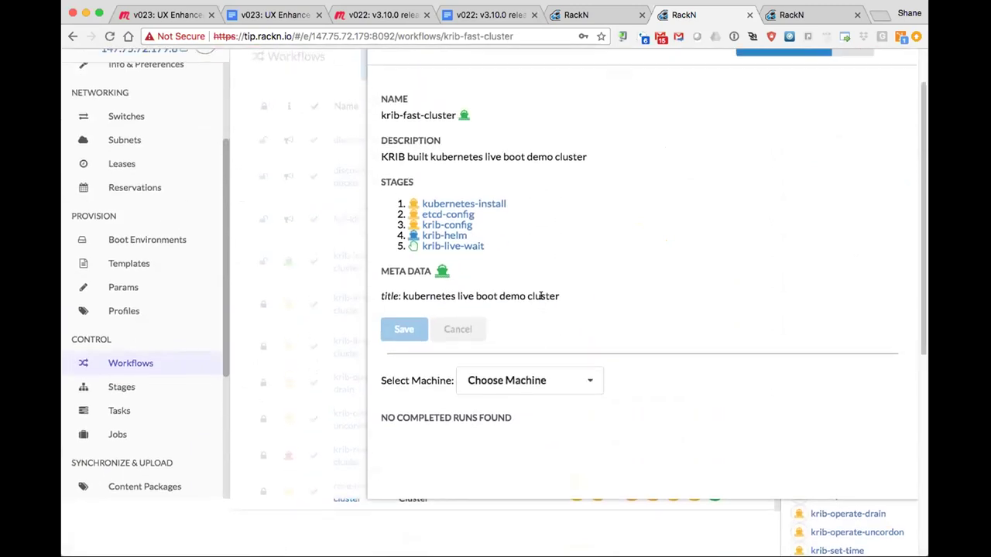
pyautogui.scroll(2, 628, 308)
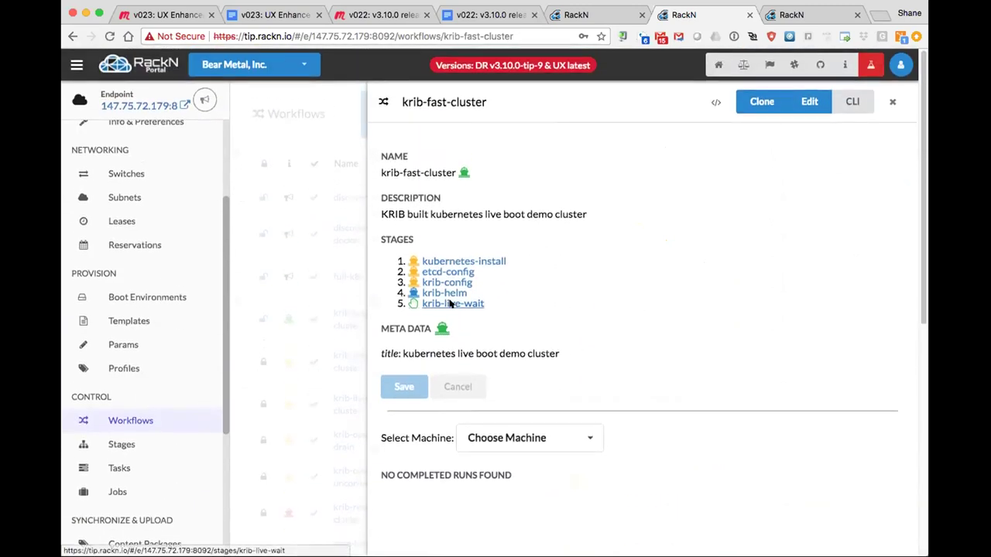
pyautogui.click(581, 440)
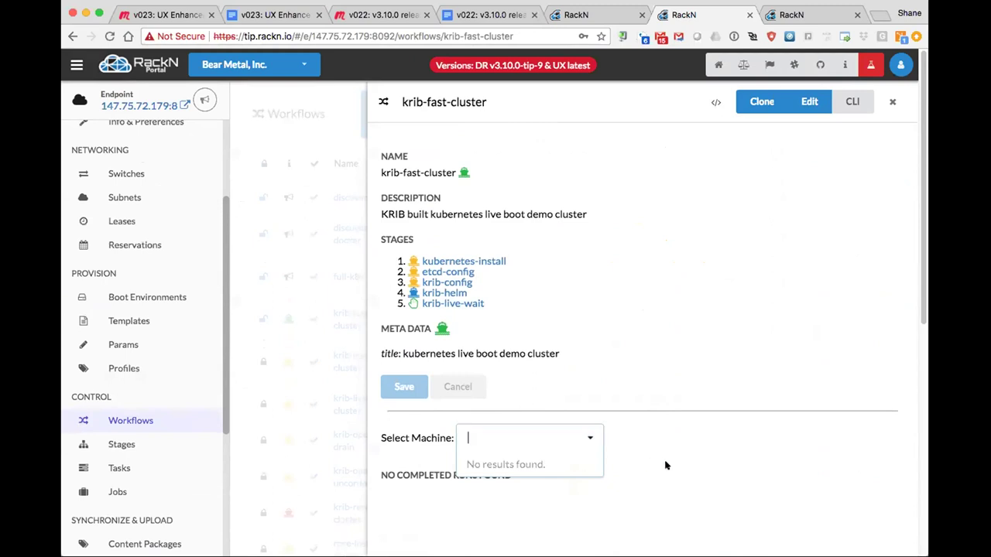
pyautogui.click(477, 511)
# - Open machine-0's krib-fast-cluster workflow from the Bulk Actions list to show its jobs analysis
pyautogui.scroll(4, 137, 290)
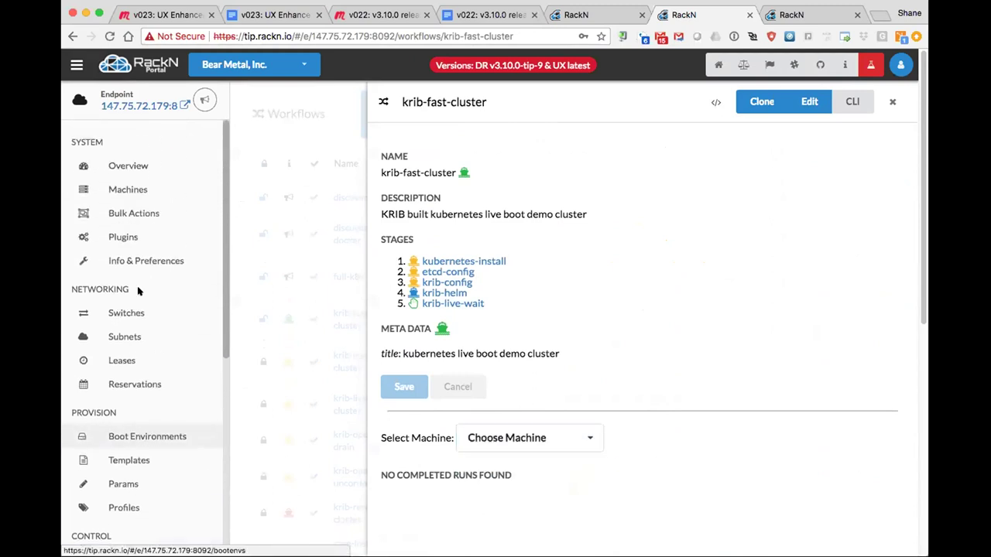
pyautogui.click(133, 215)
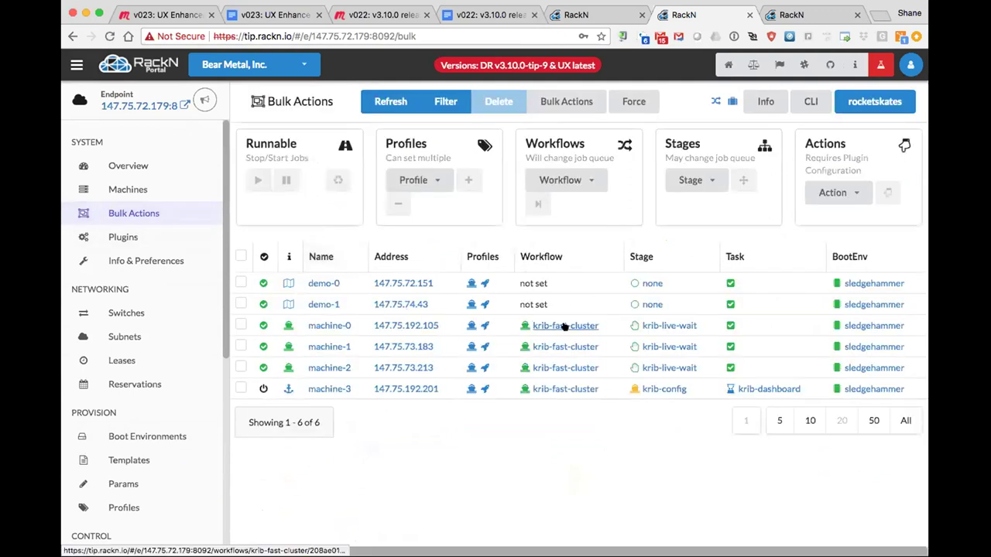
pyautogui.click(564, 326)
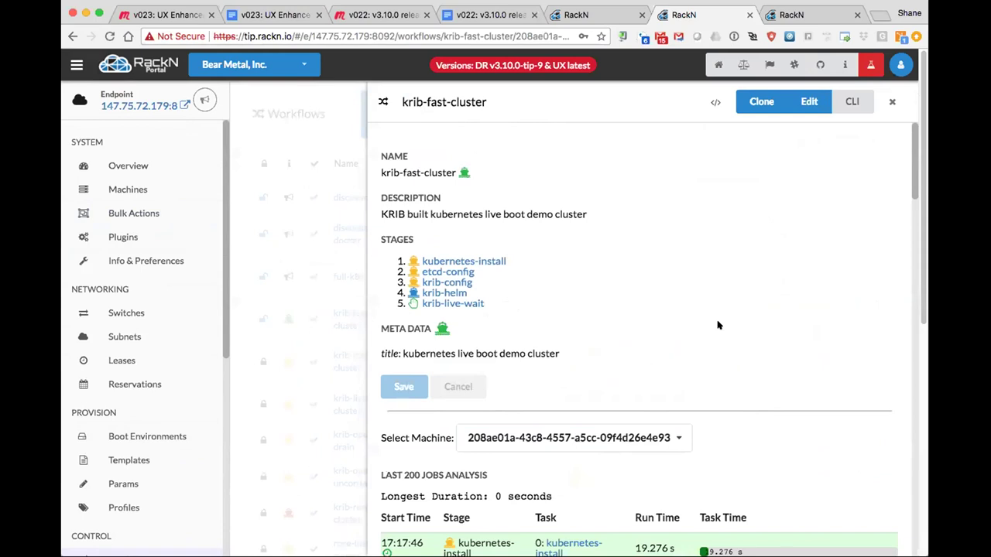
# - Examine the krib-fast-cluster jobs analysis for the selected machine, comparing task times and failed tasks across its workflow runs
pyautogui.scroll(-1, 717, 303)
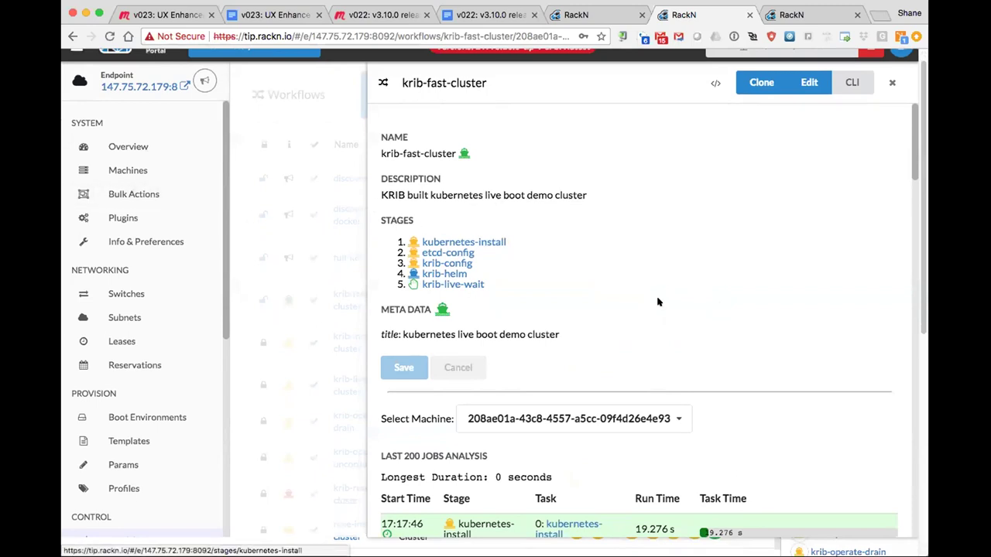
pyautogui.scroll(-1, 678, 315)
pyautogui.scroll(-10, 678, 315)
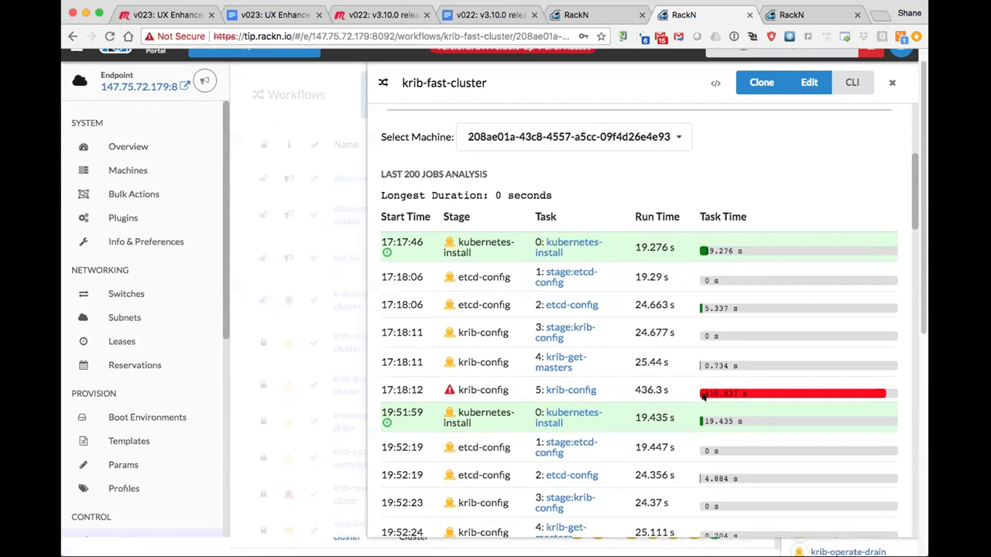
pyautogui.scroll(-10, 646, 389)
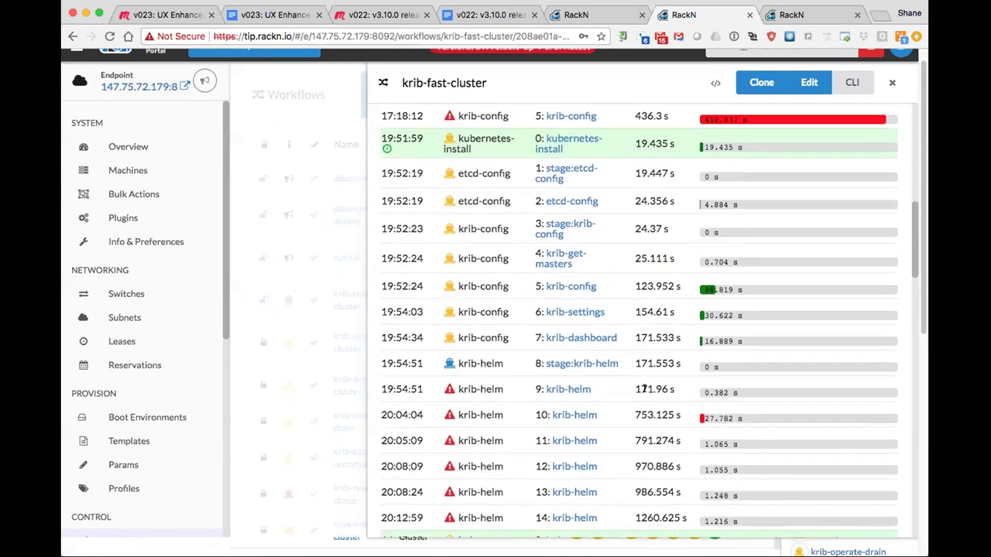
pyautogui.scroll(-10, 644, 389)
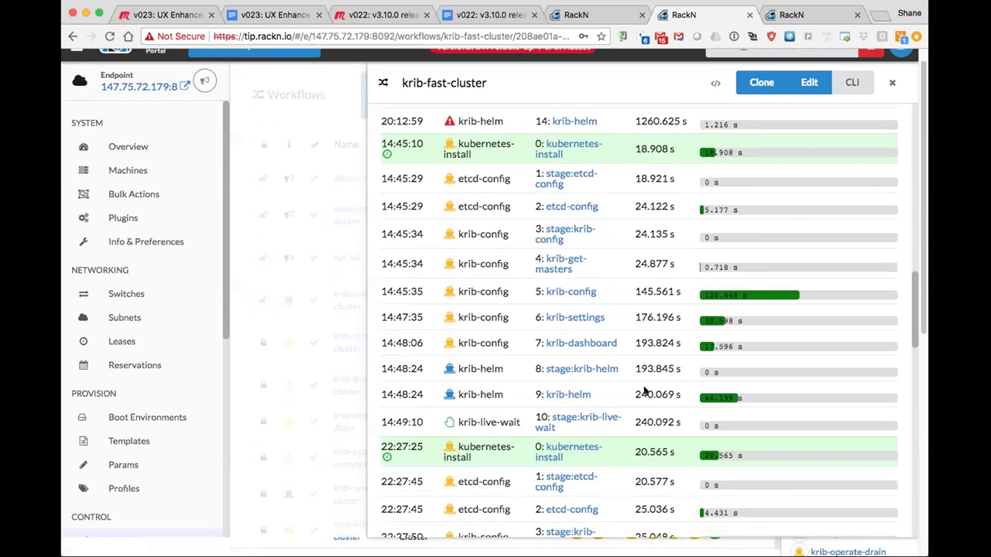
pyautogui.scroll(-1, 644, 389)
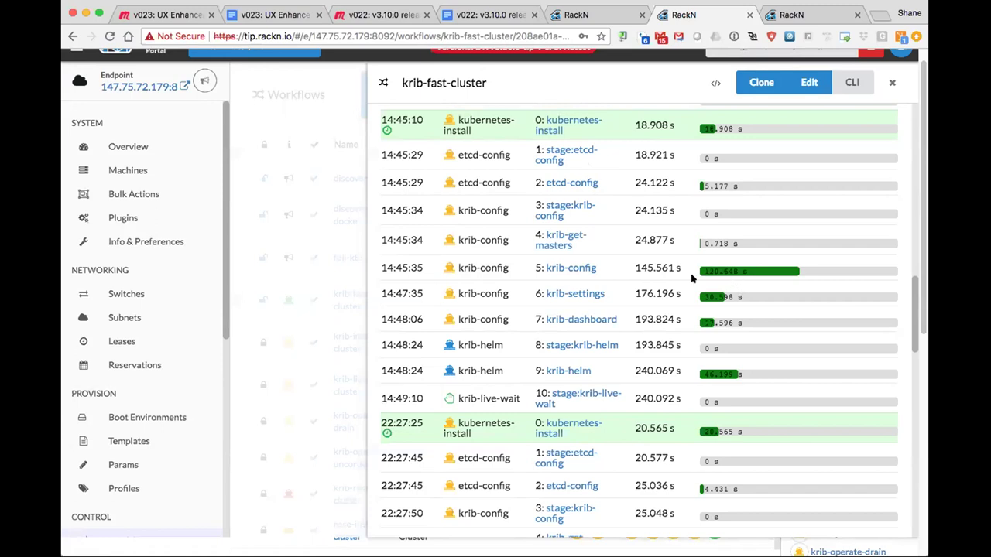
pyautogui.scroll(1, 691, 279)
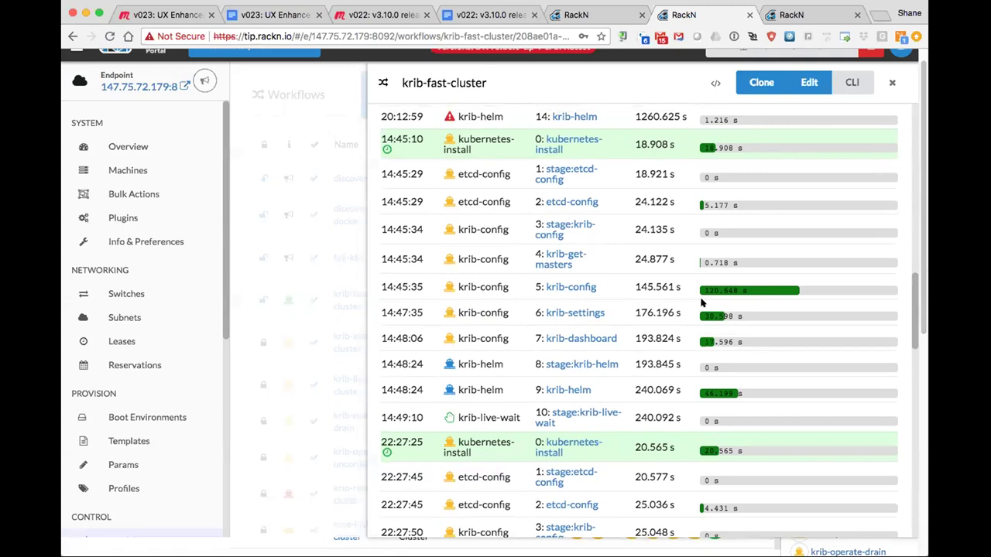
pyautogui.scroll(-3, 667, 298)
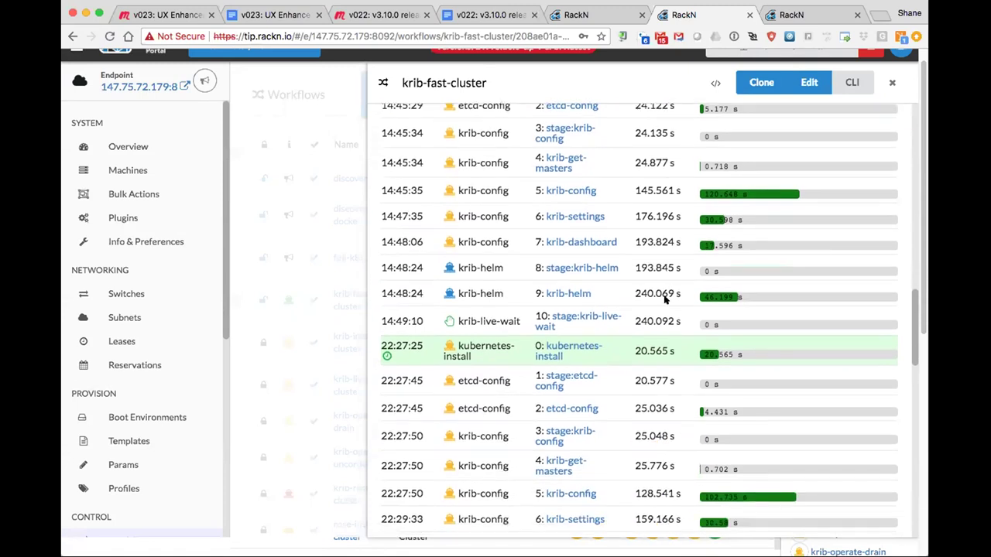
pyautogui.scroll(10, 667, 297)
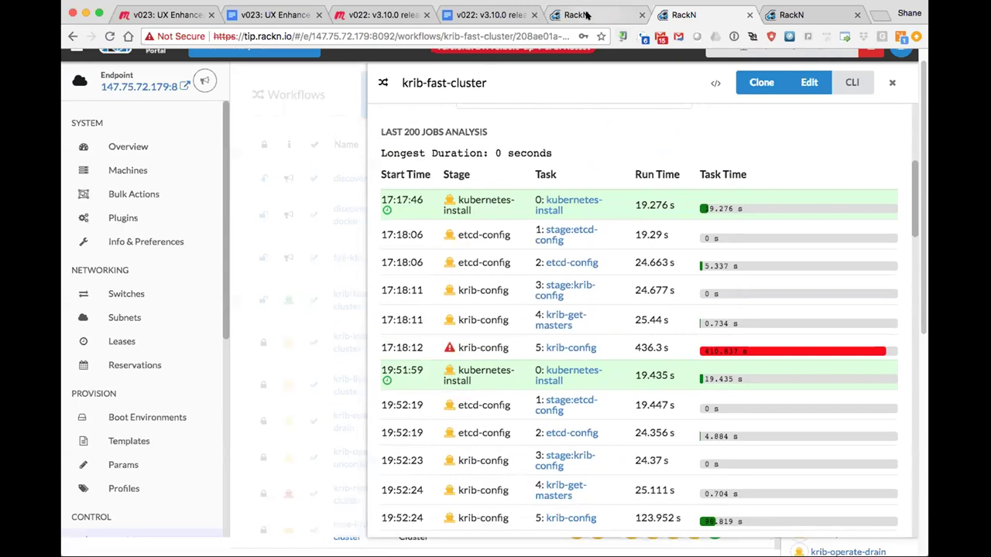
# - Return to the job's template rendering view, and open github.com/digitalrebar/provision-content in a new browser tab
pyautogui.click(586, 16)
pyautogui.scroll(10, 619, 334)
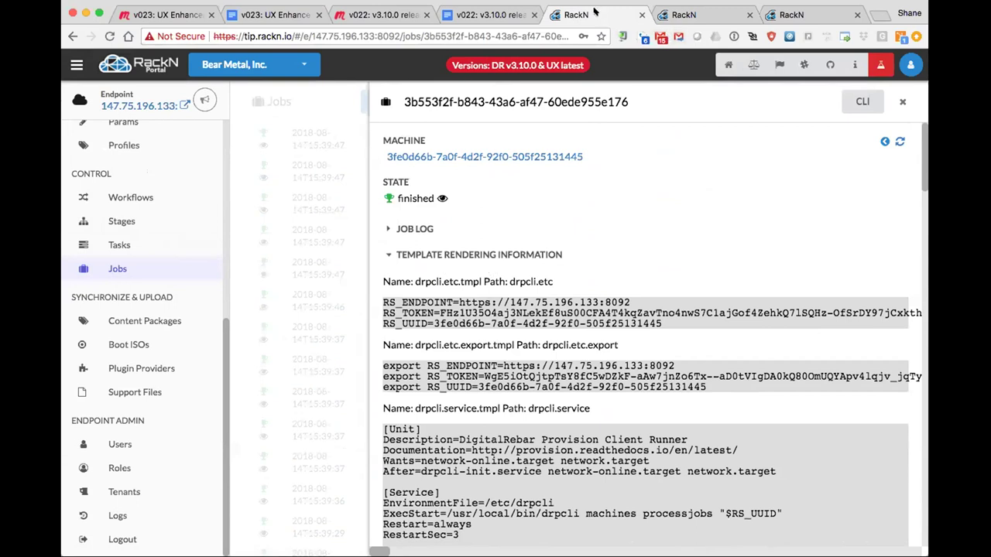
pyautogui.hotkey('ctrl', 't')
pyautogui.write('github.com/digitalrebar/provision')
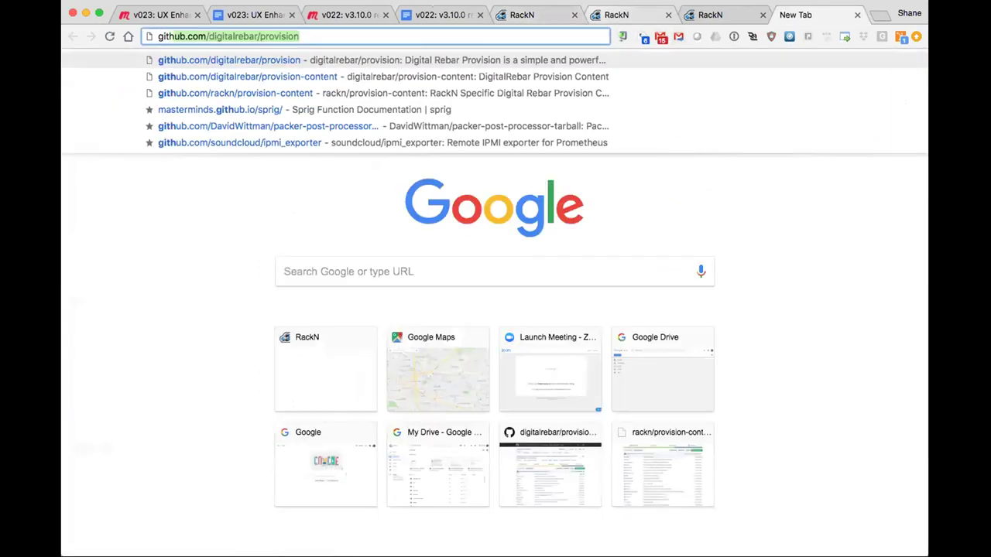
pyautogui.press('Right')
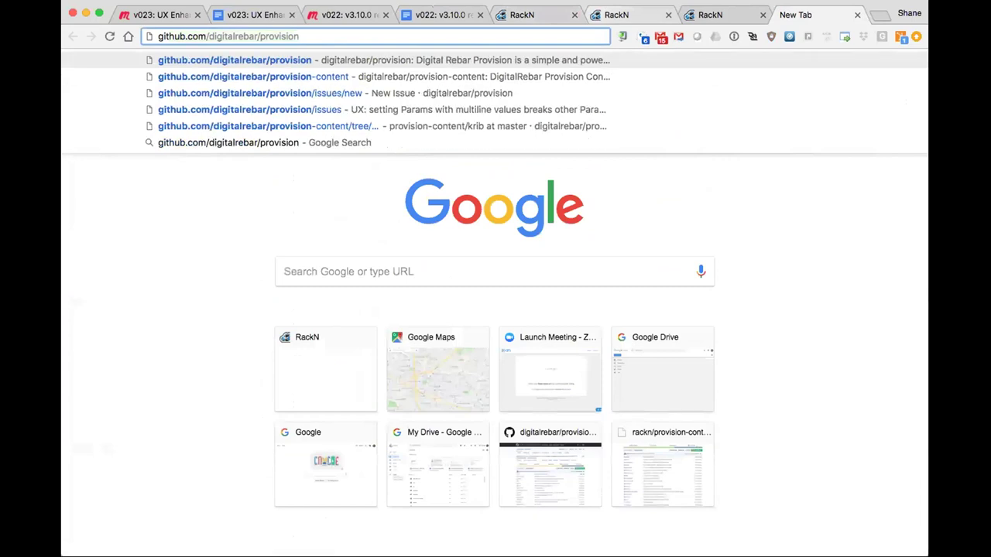
pyautogui.write('-content')
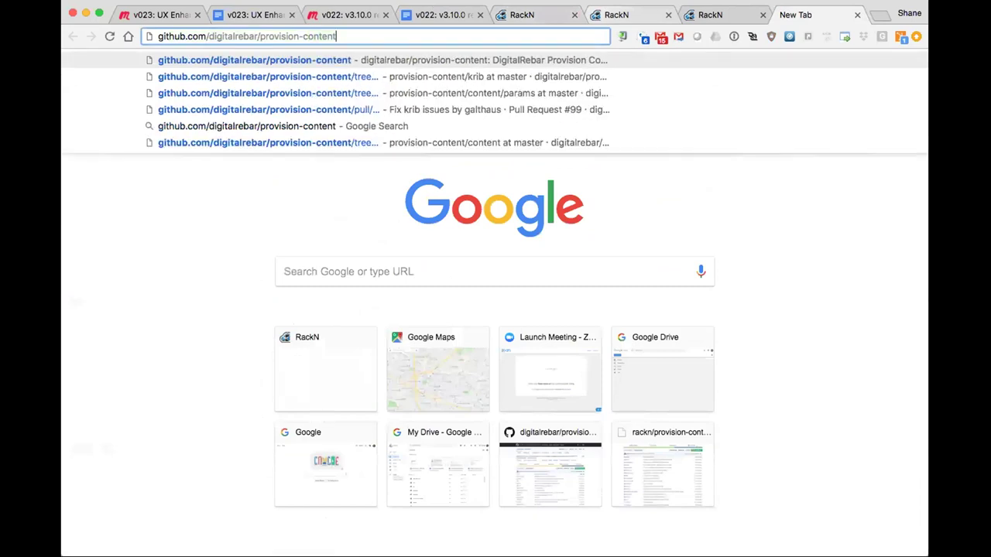
pyautogui.press('Return')
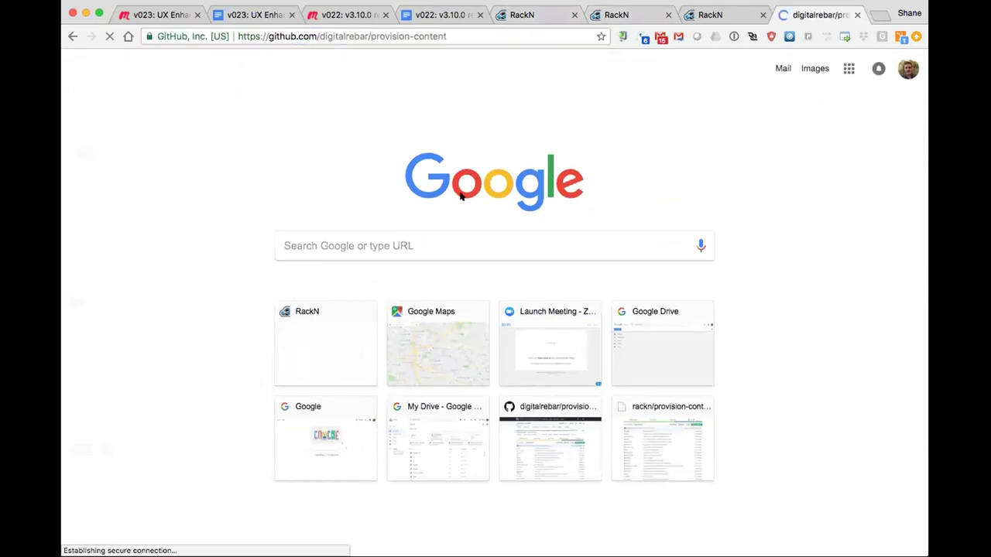
# - Open dns-domain.yaml from the repository's content/params folder and highlight its string type and its name value
pyautogui.scroll(-1, 232, 325)
pyautogui.click(198, 290)
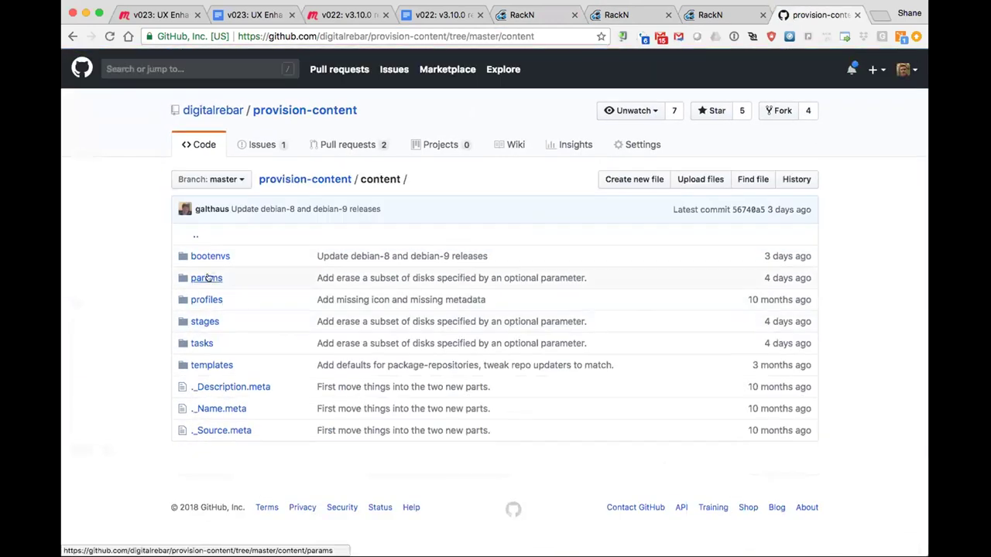
pyautogui.click(207, 278)
pyautogui.click(220, 343)
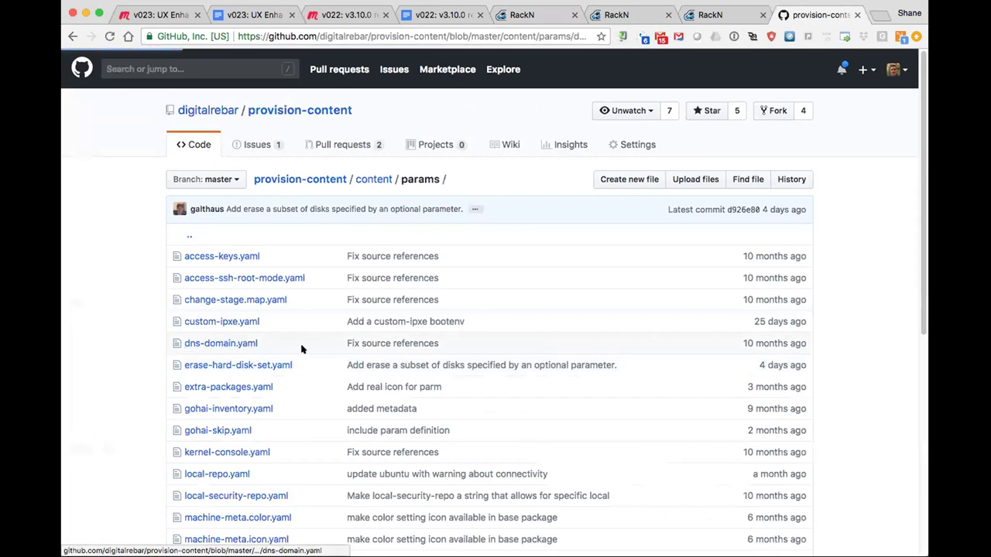
pyautogui.moveTo(289, 409); pyautogui.dragTo(206, 397)
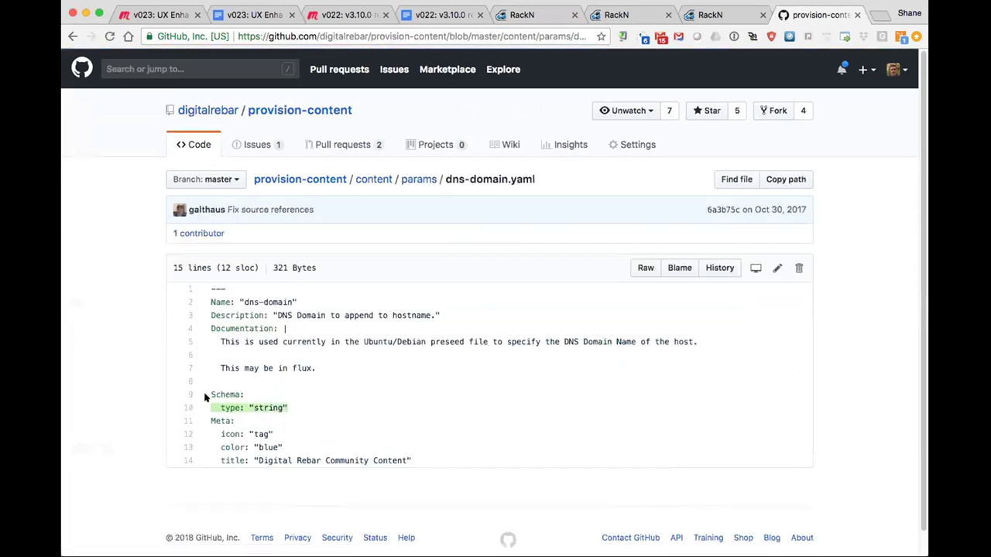
pyautogui.click(240, 299)
pyautogui.moveTo(264, 300); pyautogui.dragTo(291, 296)
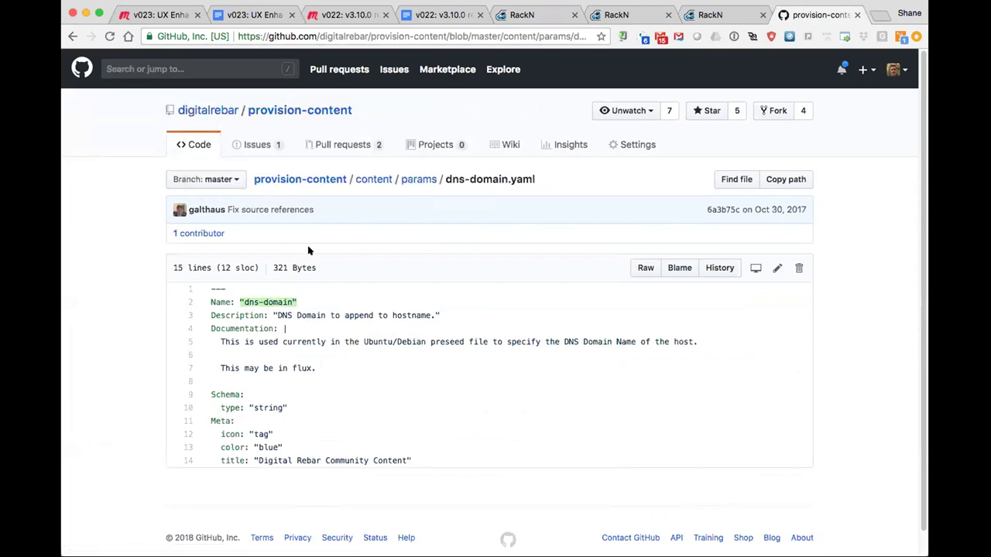
# - Open net-post-install.sh.tmpl from the content/templates folder and read down to its template expressions
pyautogui.click(374, 180)
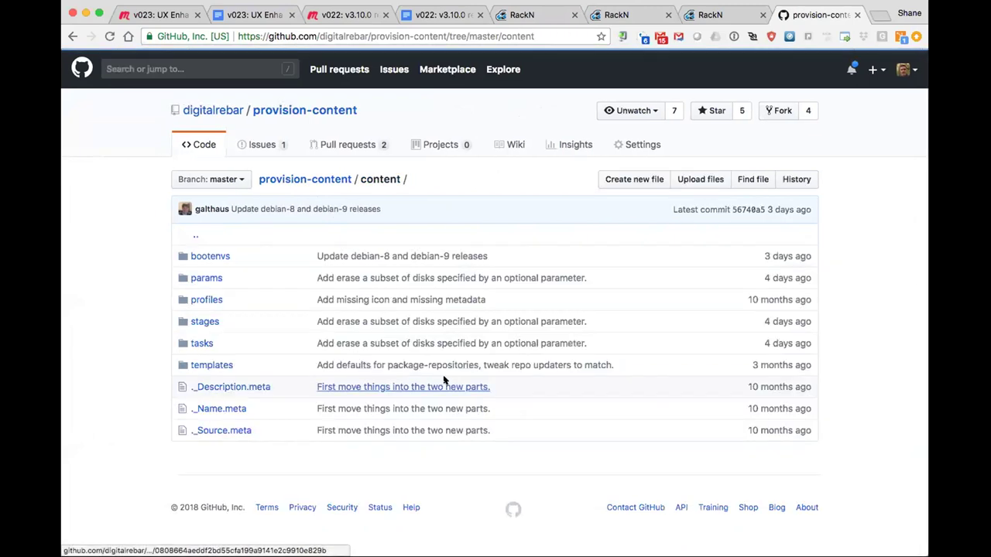
pyautogui.click(207, 364)
pyautogui.scroll(-2, 274, 405)
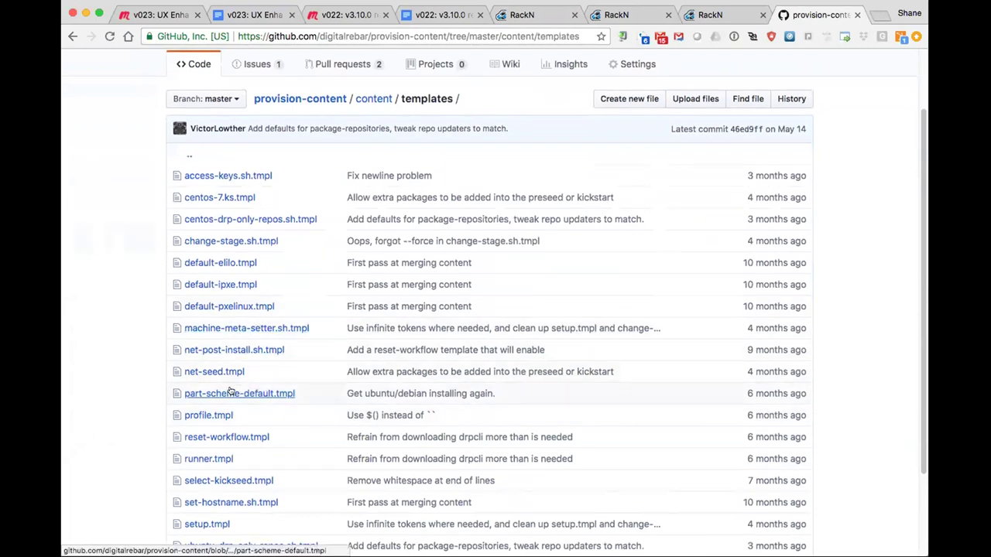
pyautogui.click(228, 350)
pyautogui.scroll(-6, 288, 396)
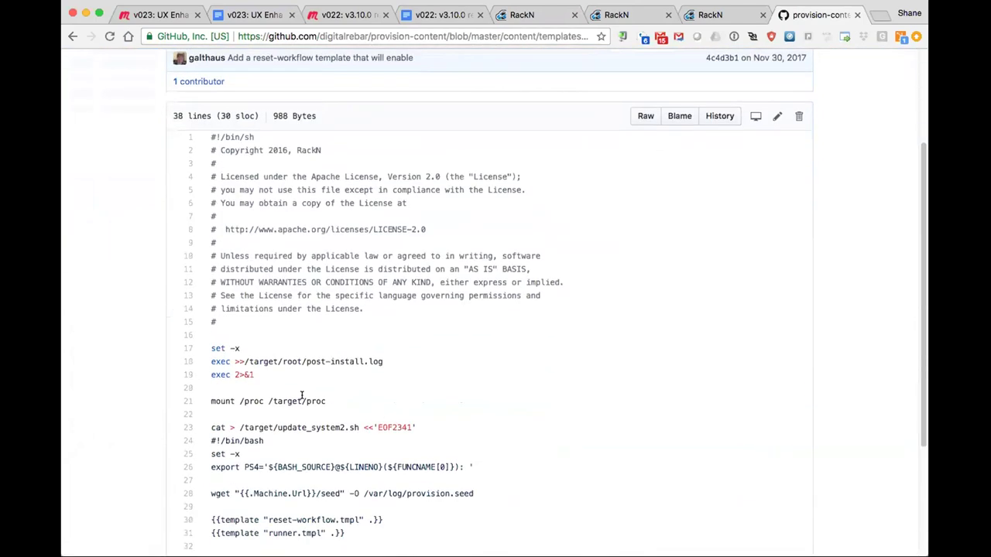
# - Open runner.tmpl from the templates folder and highlight its setup.tmpl include and the .Machine.UUID variable
pyautogui.click(73, 36)
pyautogui.scroll(-1, 240, 424)
pyautogui.click(210, 415)
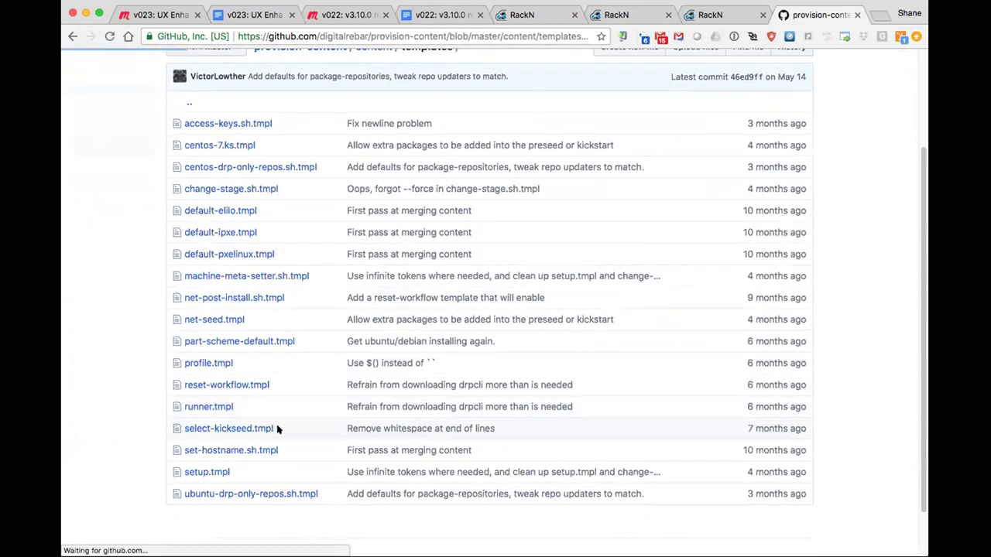
pyautogui.moveTo(215, 315); pyautogui.dragTo(350, 315)
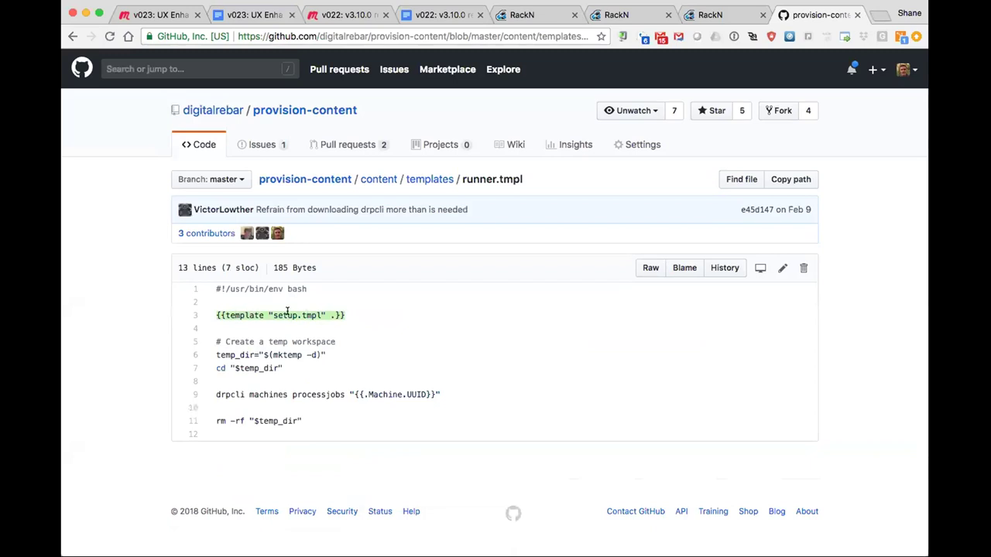
pyautogui.moveTo(364, 394); pyautogui.dragTo(426, 393)
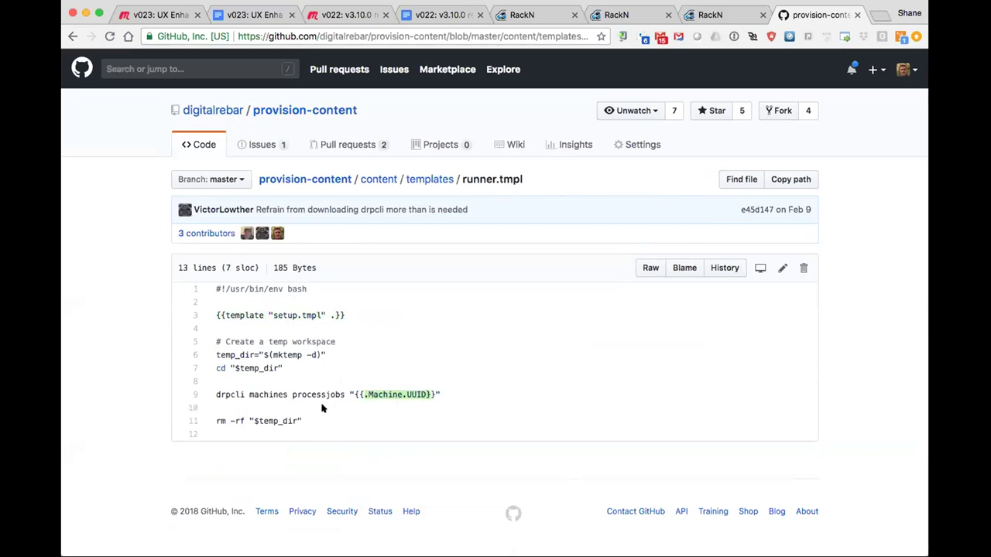
pyautogui.moveTo(435, 391); pyautogui.dragTo(350, 391)
pyautogui.click(317, 421)
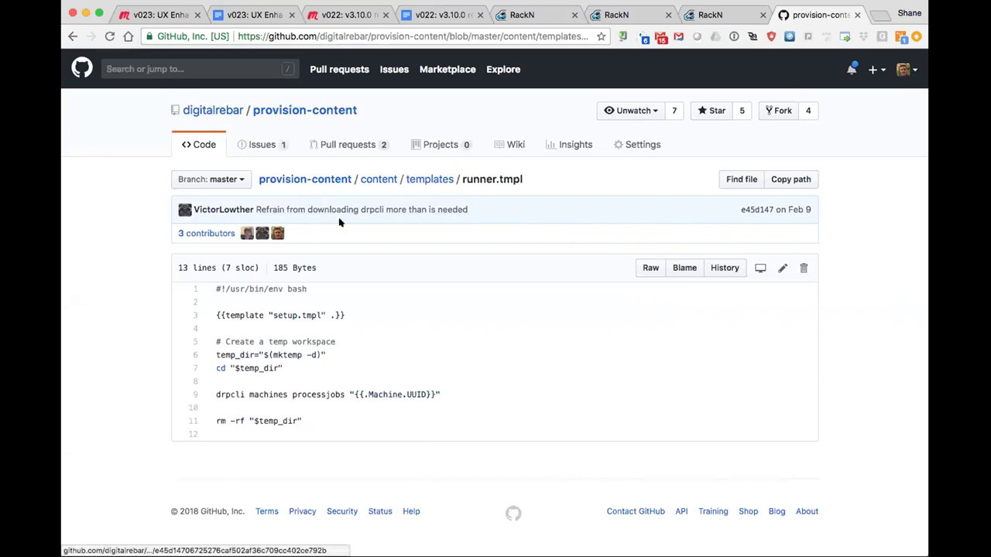
# - Switch back to the RackN portal, show the full Jobs list and open the newest ssh-access job of the centos-7-install stage
pyautogui.click(527, 14)
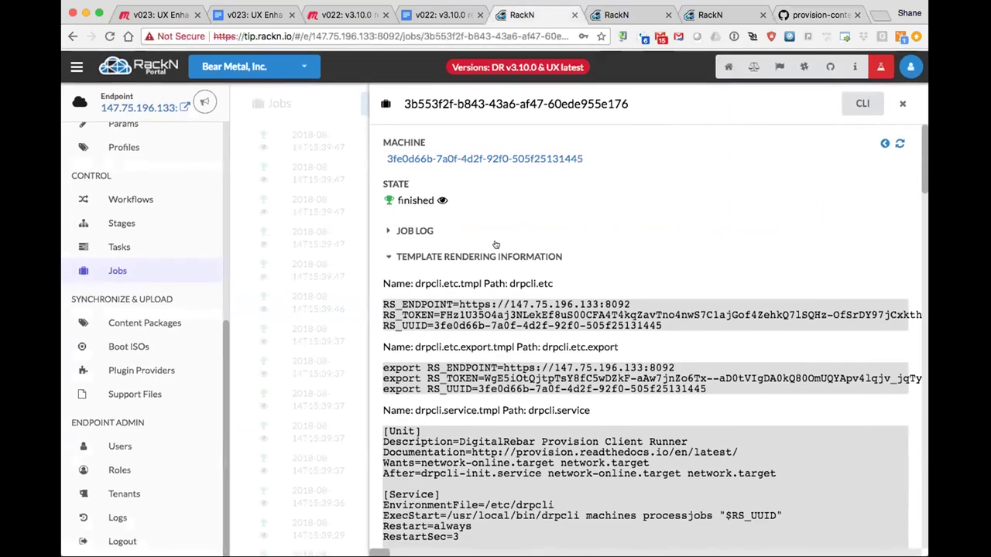
pyautogui.click(117, 269)
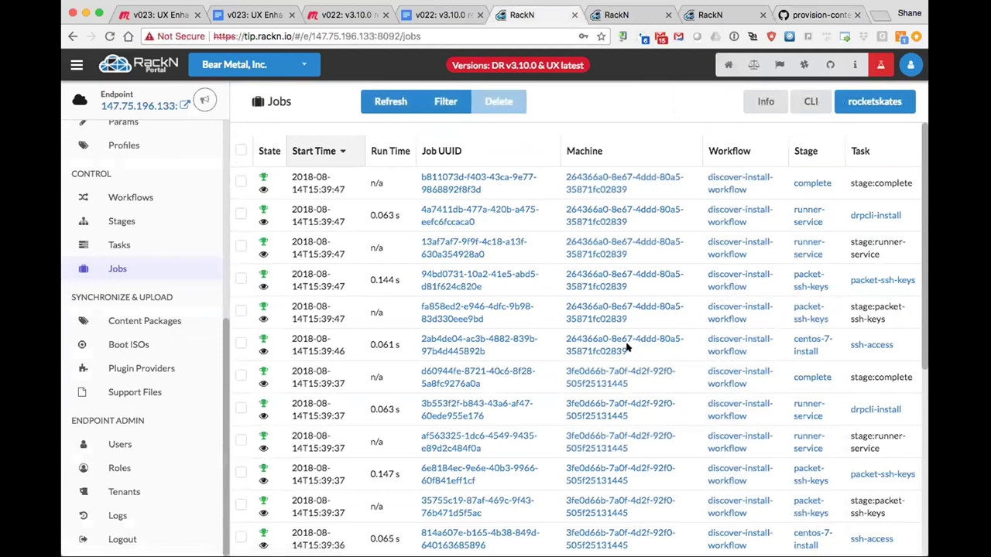
pyautogui.scroll(-2, 799, 353)
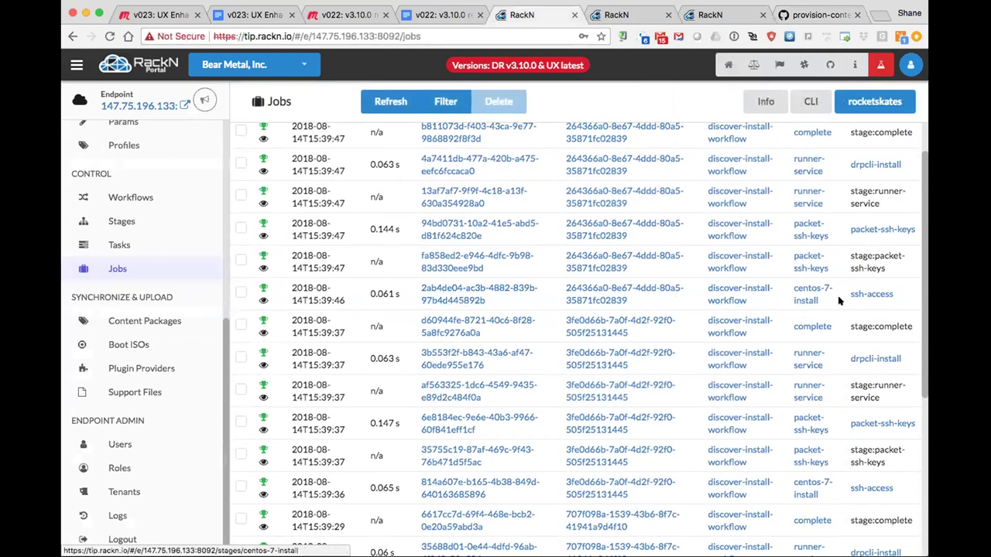
pyautogui.click(461, 298)
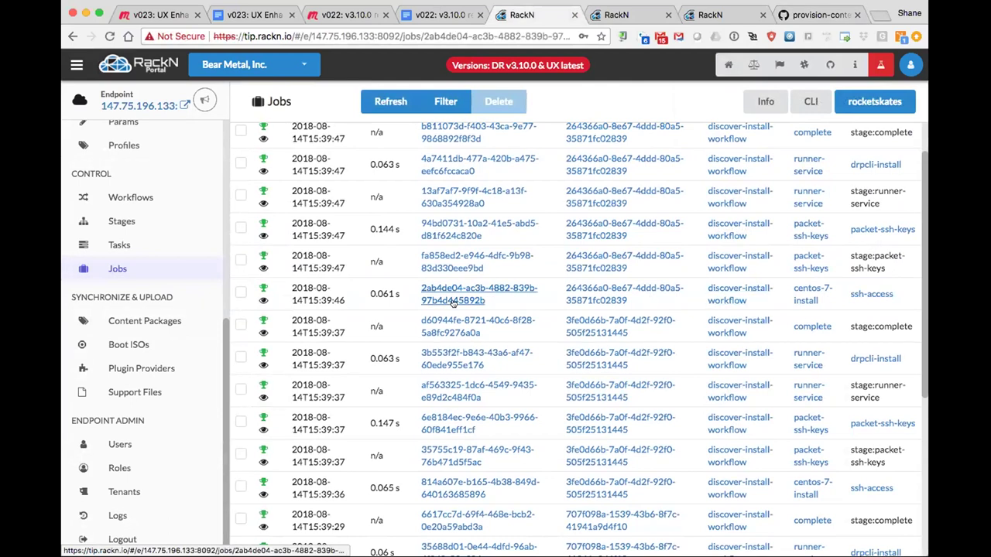
# - Bring the ssh-access job's log into view and highlight its entire output
pyautogui.scroll(-2, 465, 304)
pyautogui.scroll(-1, 465, 303)
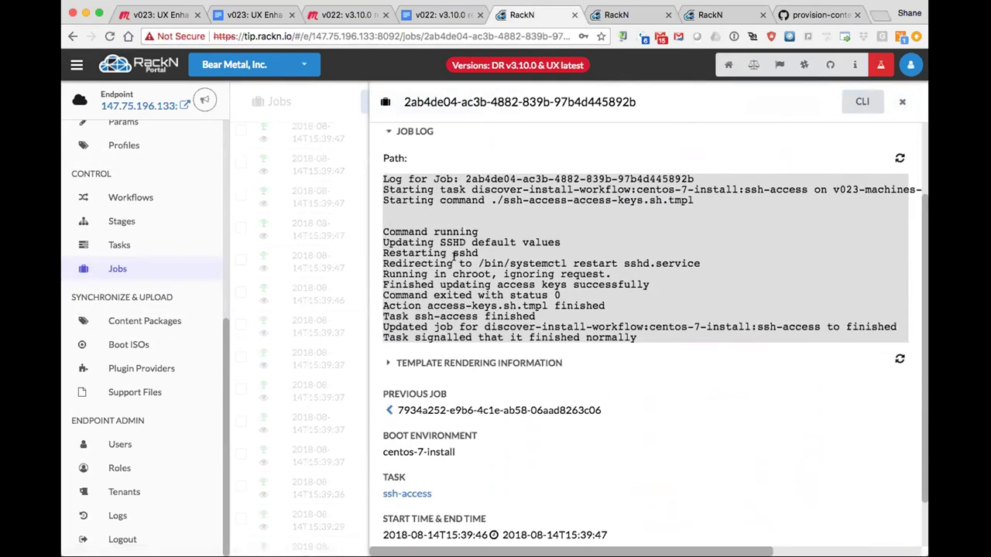
pyautogui.moveTo(380, 178); pyautogui.dragTo(710, 338)
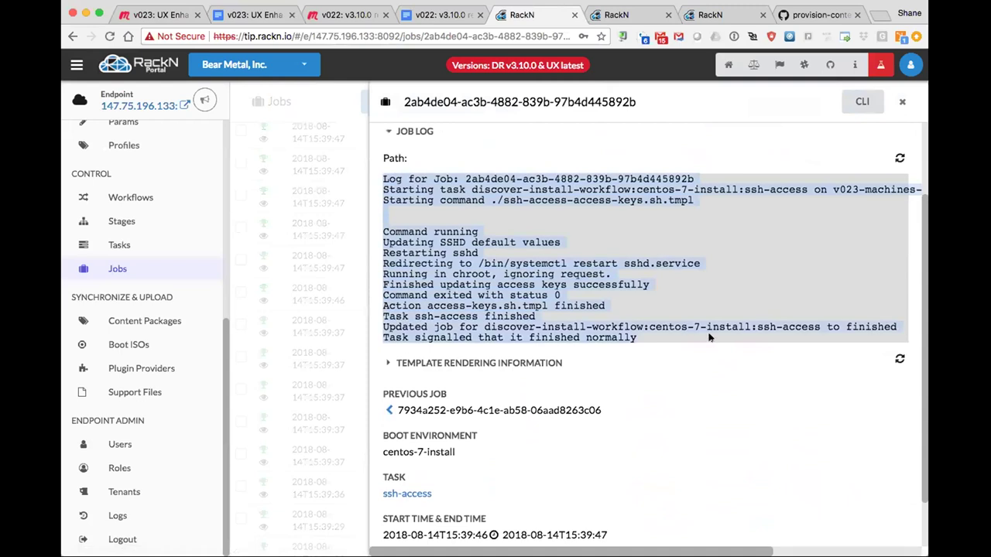
# - Expand the job's template rendering information, highlight the access-keys.sh.tmpl name and review the rendered script through its end
pyautogui.click(388, 363)
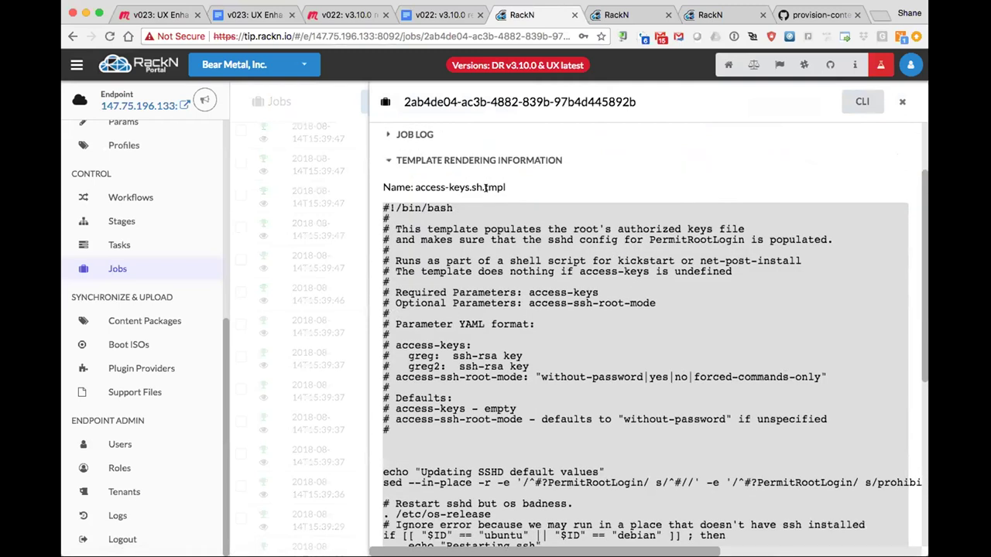
pyautogui.scroll(-1, 486, 196)
pyautogui.scroll(-1, 473, 195)
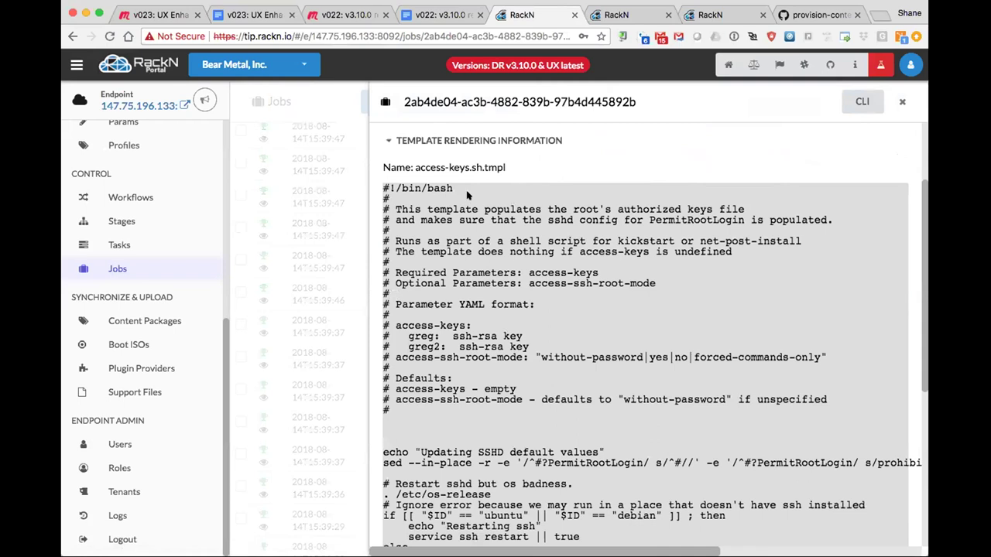
pyautogui.moveTo(411, 164); pyautogui.dragTo(507, 164)
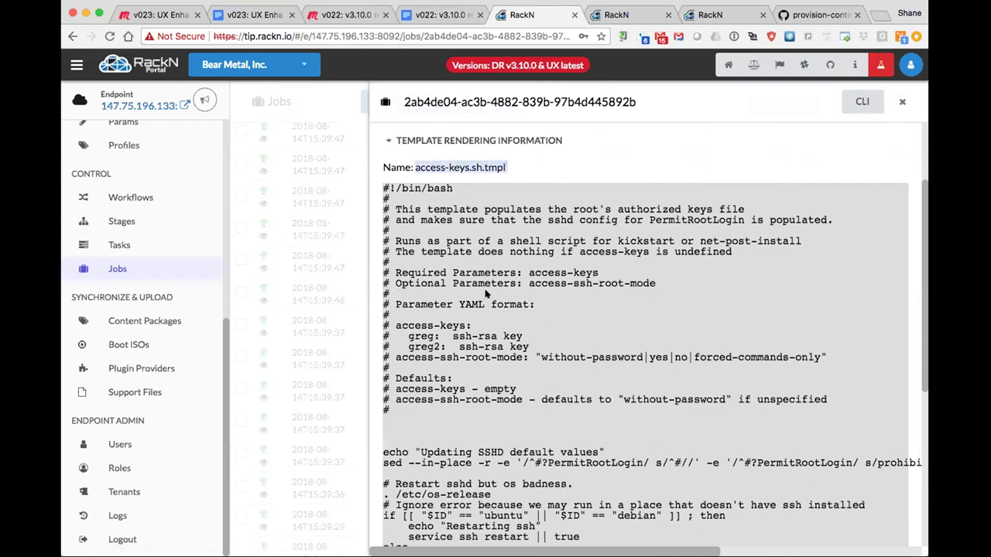
pyautogui.scroll(-5, 486, 293)
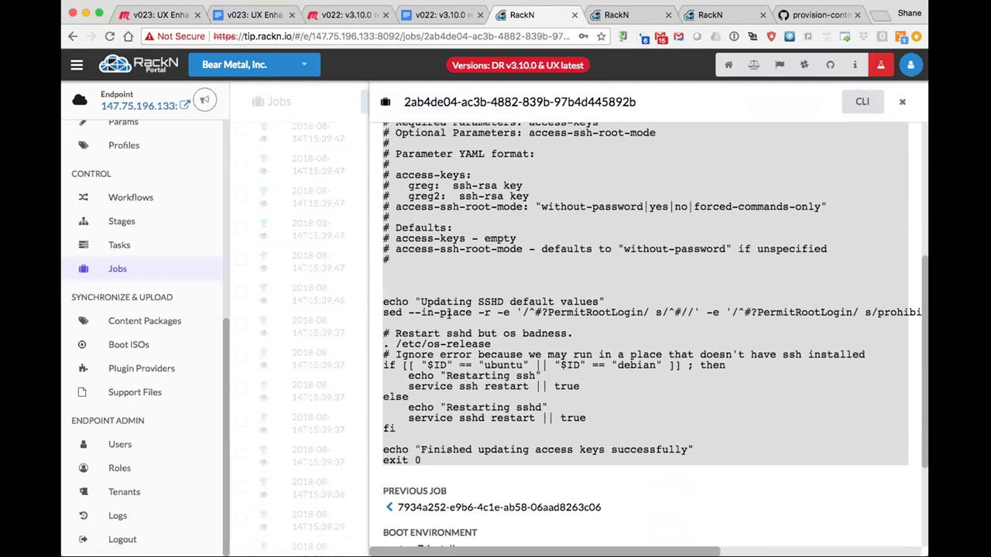
pyautogui.scroll(-1, 418, 322)
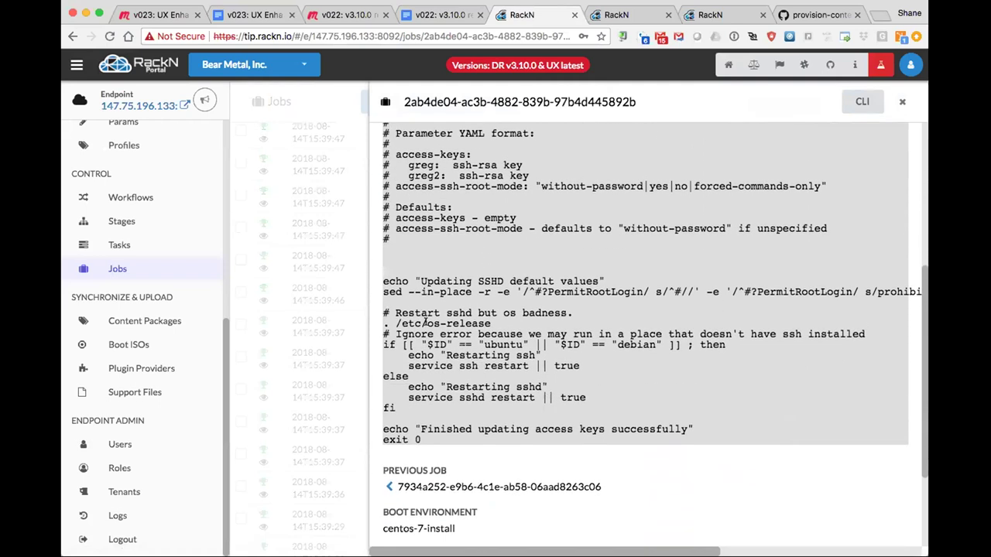
# - Highlight the rendered script from the "Updating SSHD default values" echo through exit 0, view the full sed line and clear the highlight
pyautogui.moveTo(382, 281); pyautogui.dragTo(670, 439)
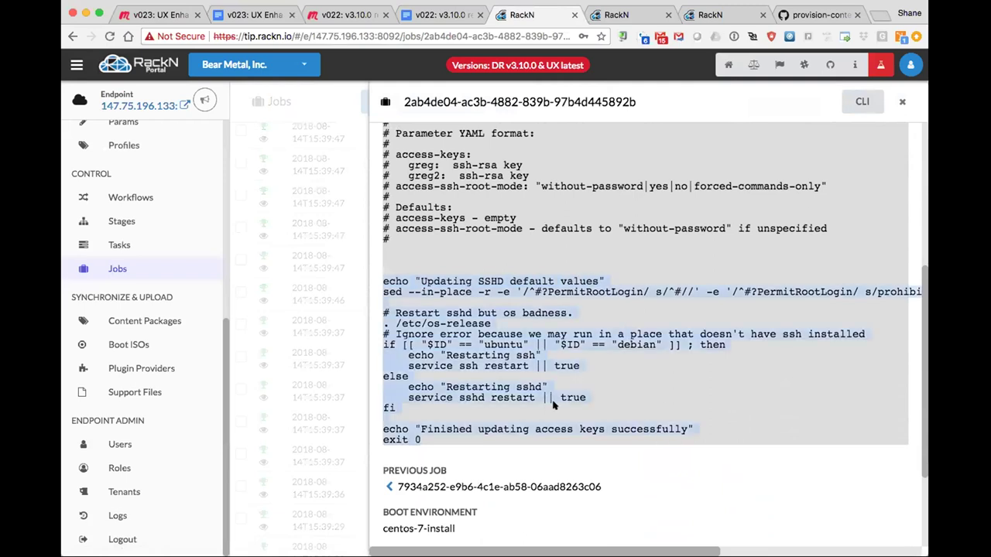
pyautogui.scroll(-1, 574, 397)
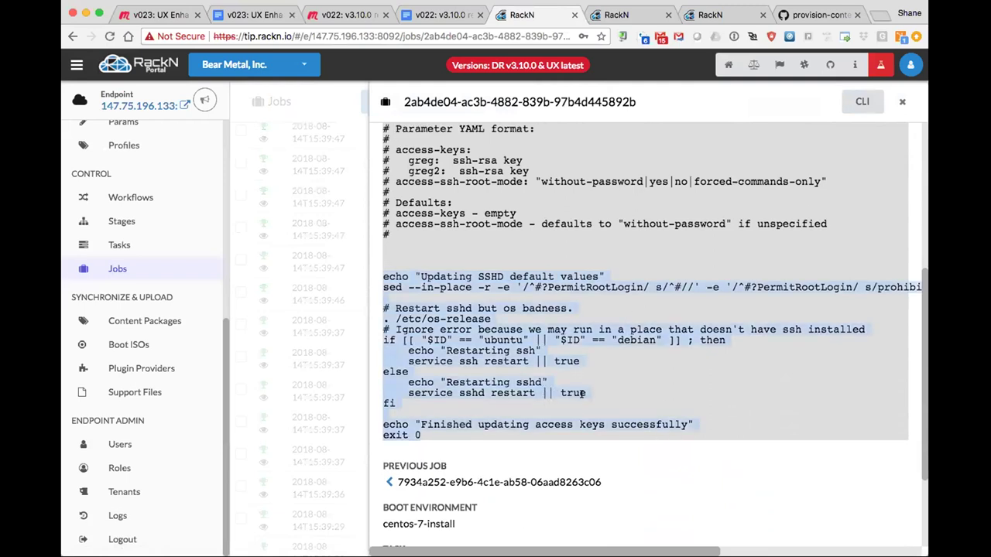
pyautogui.hscroll(6, 655, 381)
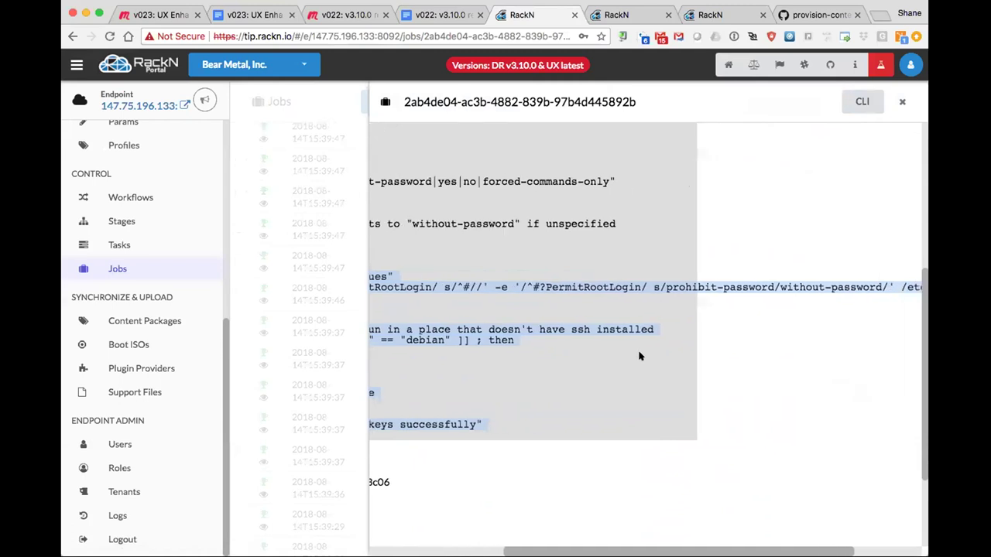
pyautogui.hscroll(3, 643, 356)
pyautogui.hscroll(-10, 636, 358)
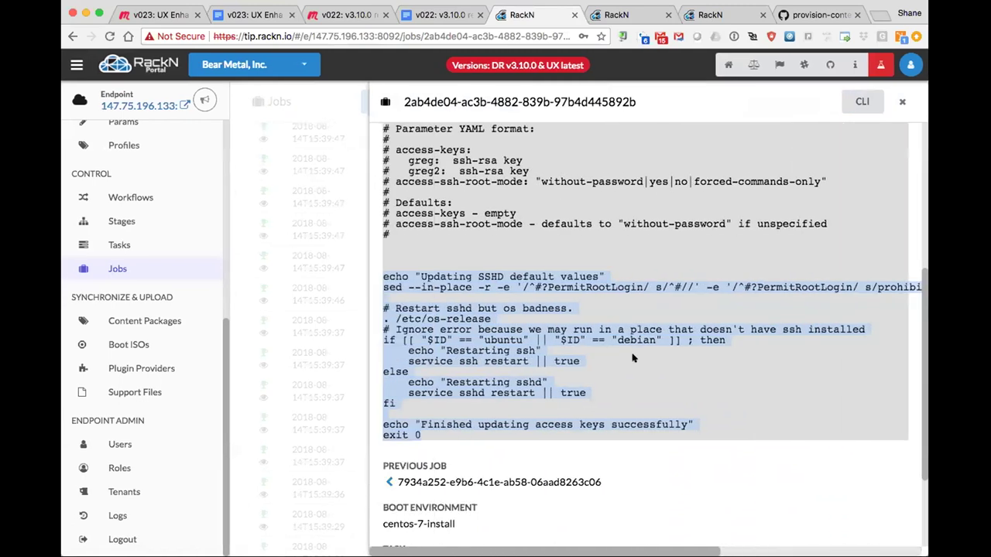
pyautogui.click(489, 304)
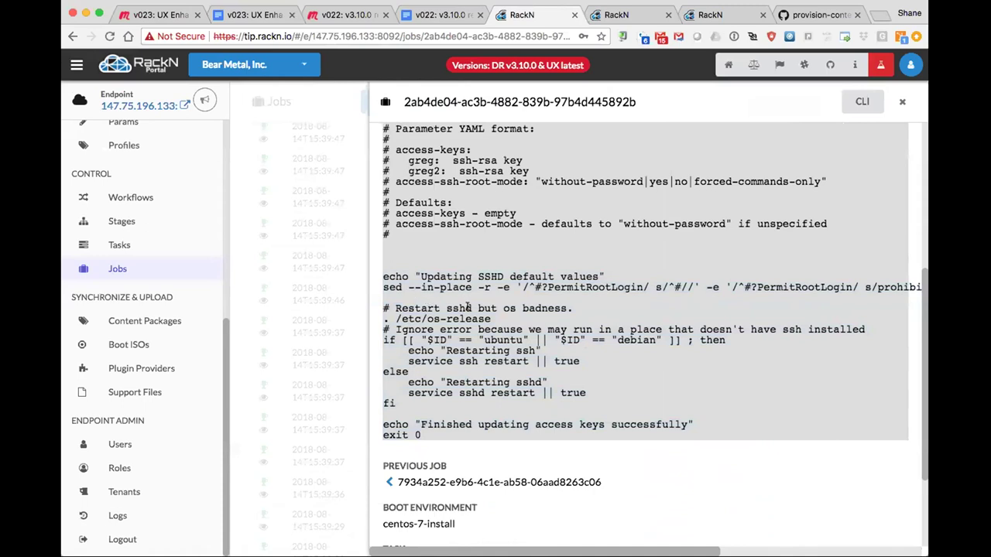
# - Review the rendered access-keys.sh.tmpl script again from its header to the job's boot environment, task and time details
pyautogui.scroll(-1, 511, 352)
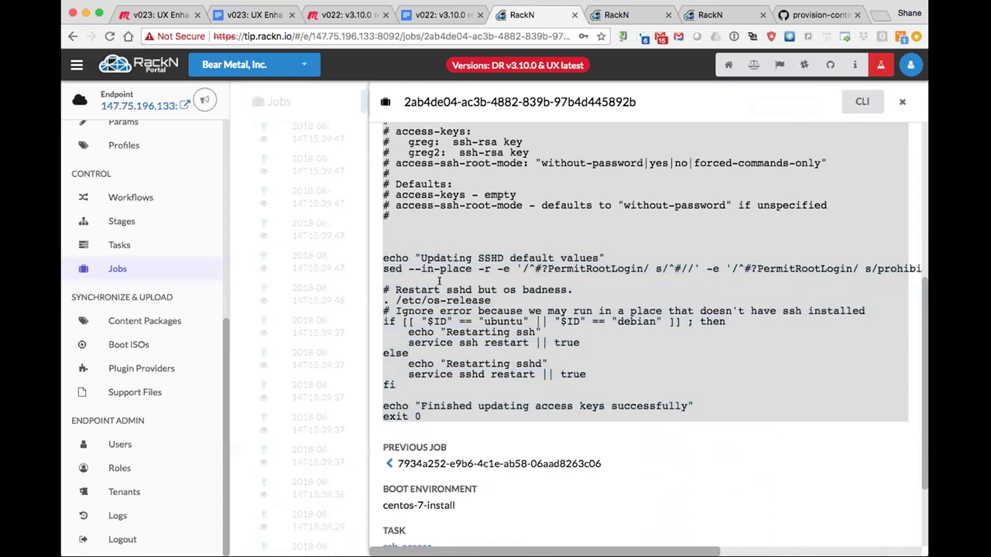
pyautogui.scroll(1, 467, 282)
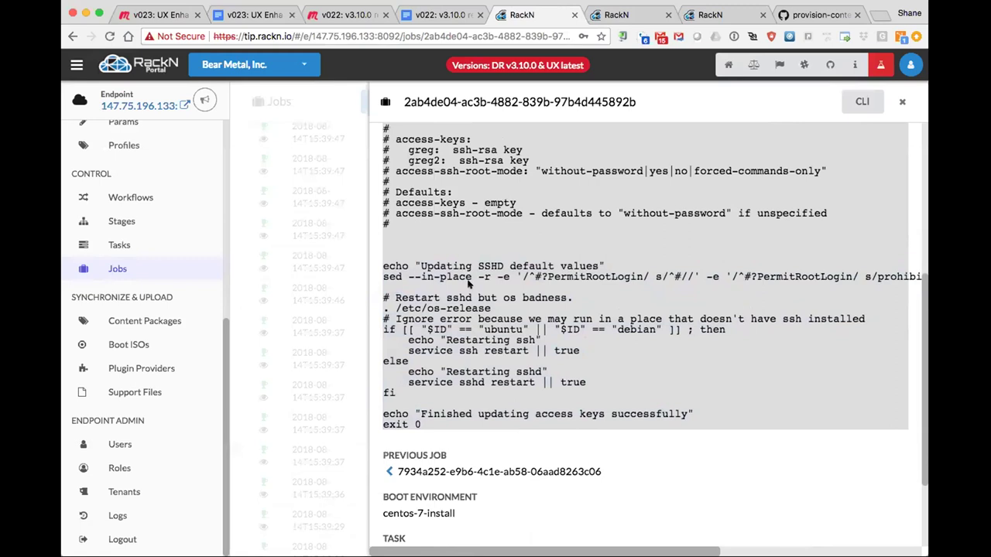
pyautogui.scroll(5, 469, 284)
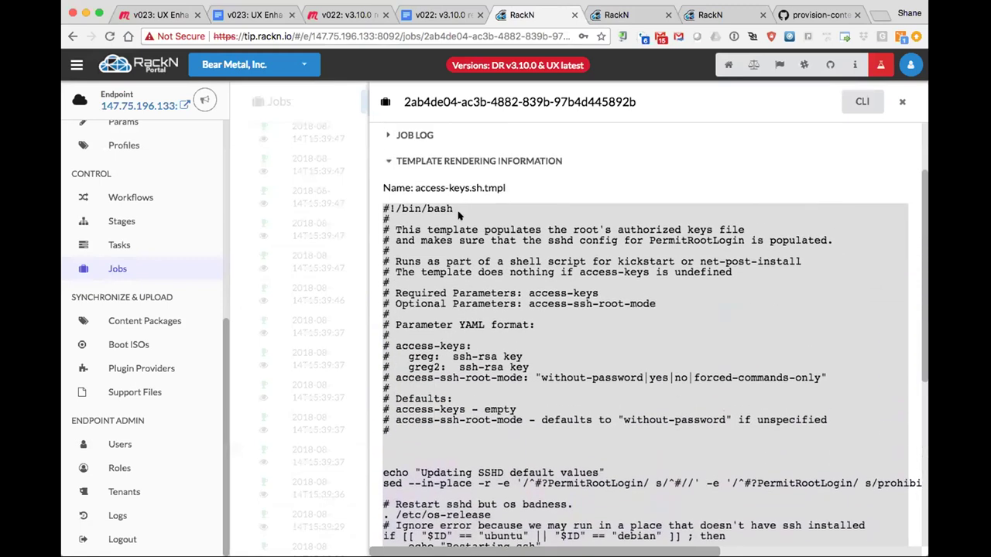
pyautogui.scroll(-8, 459, 218)
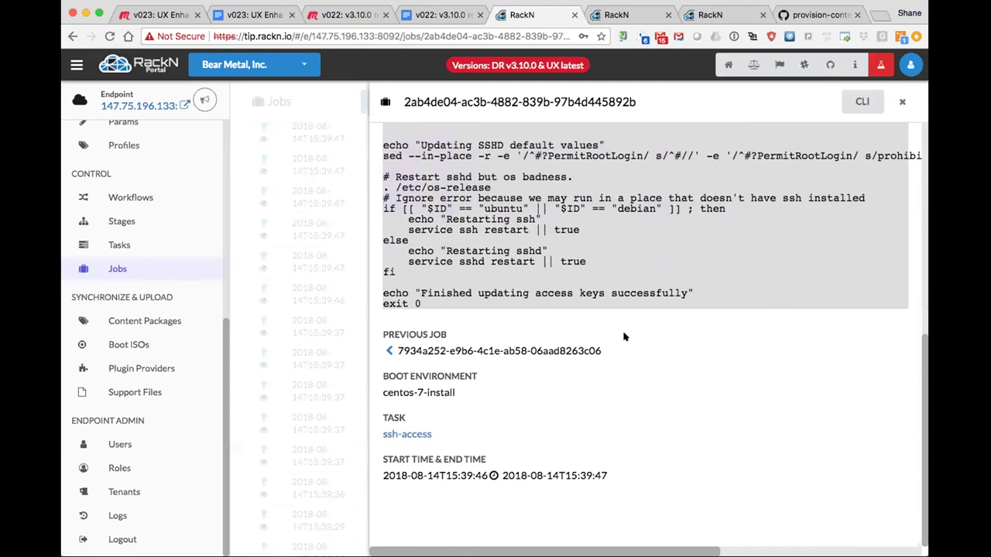
pyautogui.scroll(2, 542, 327)
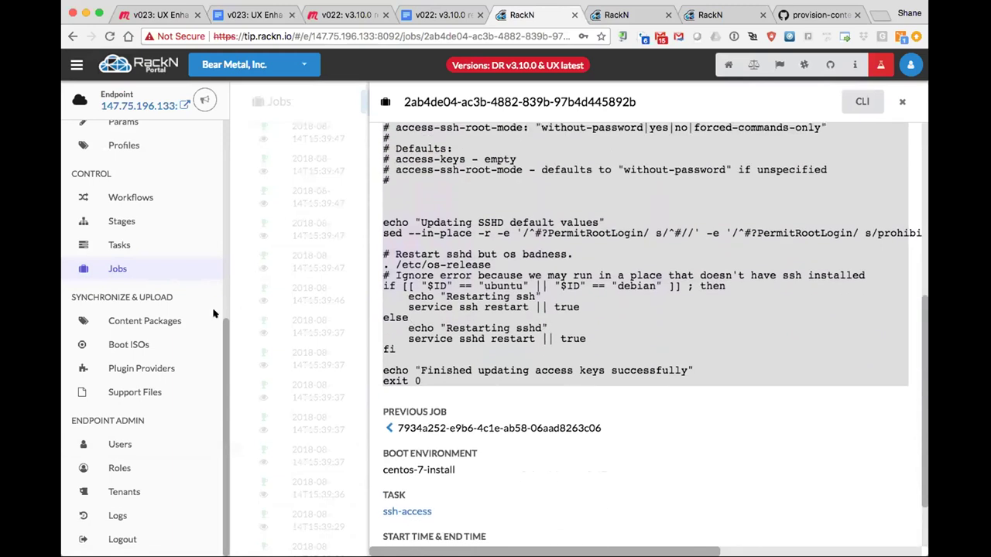
# - Close the ssh-access job, look through the Jobs list and open the 15:39:29 drpcli-install job of the runner-service stage
pyautogui.click(234, 310)
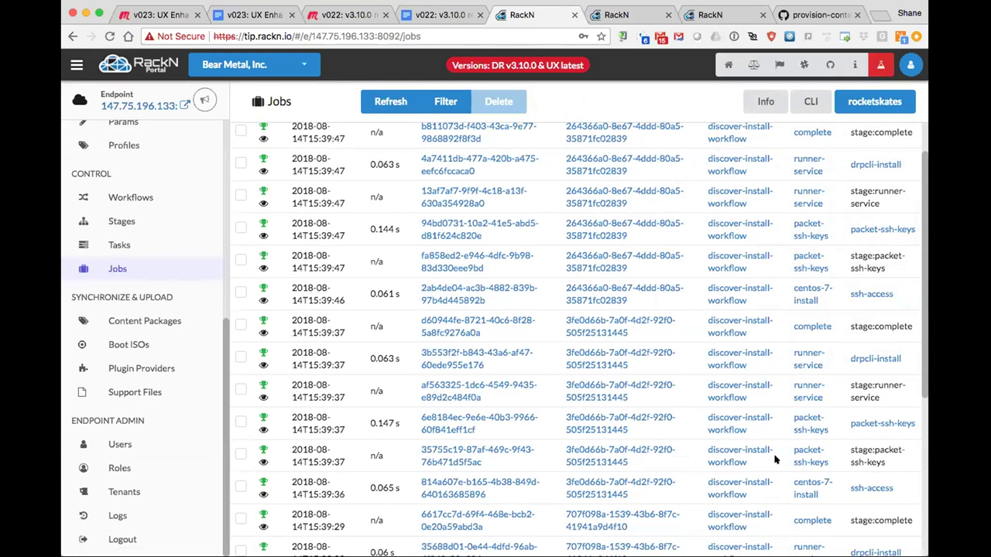
pyautogui.scroll(-1, 611, 430)
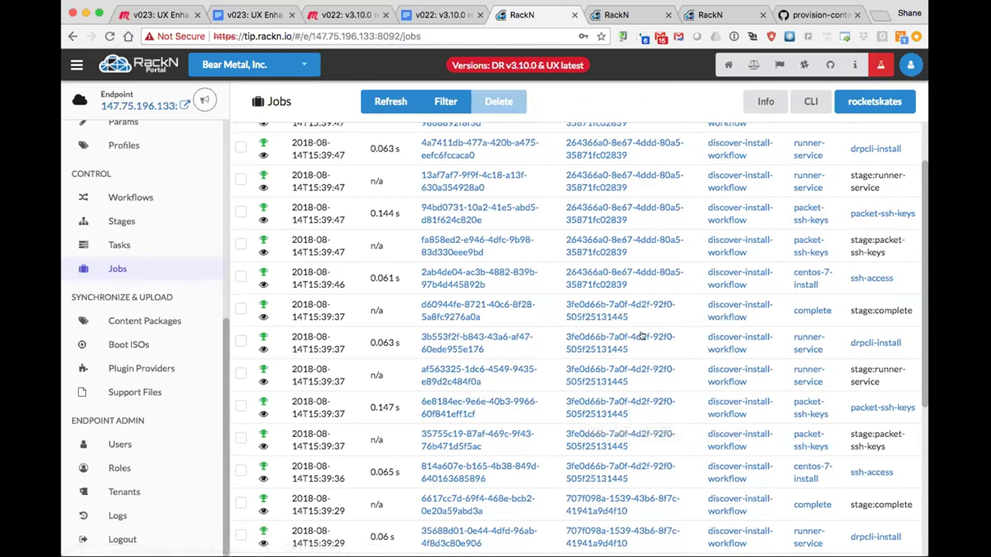
pyautogui.scroll(2, 619, 309)
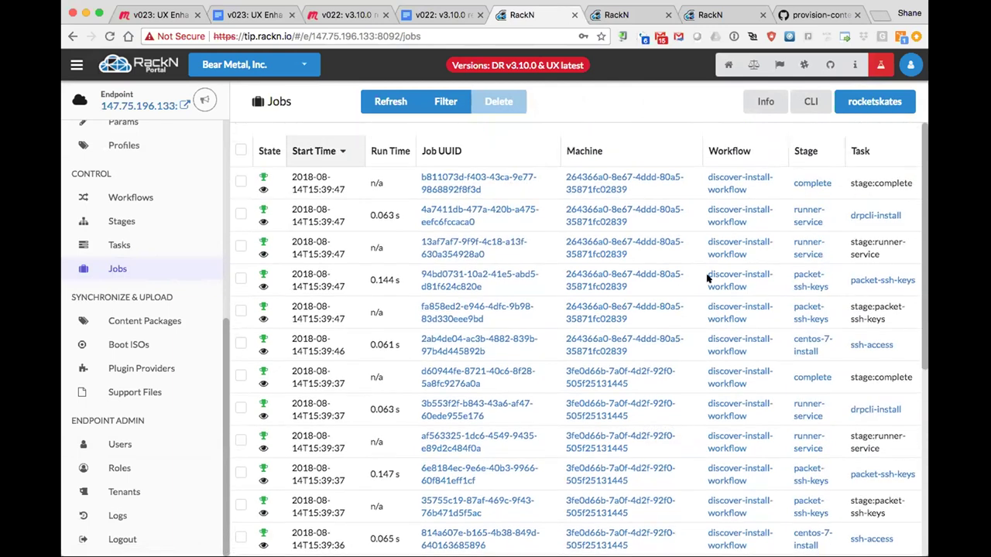
pyautogui.scroll(-3, 805, 372)
pyautogui.scroll(-5, 800, 401)
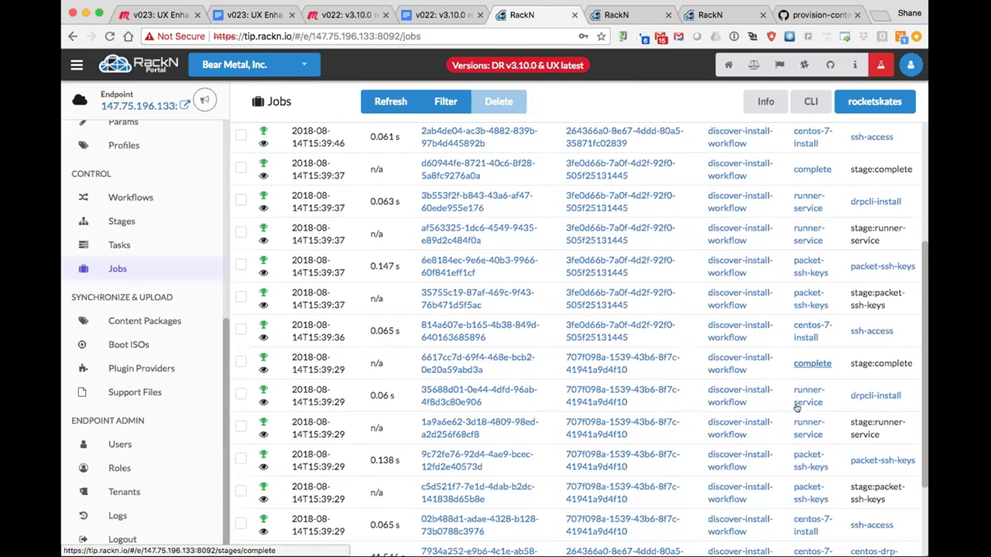
pyautogui.scroll(-1, 784, 435)
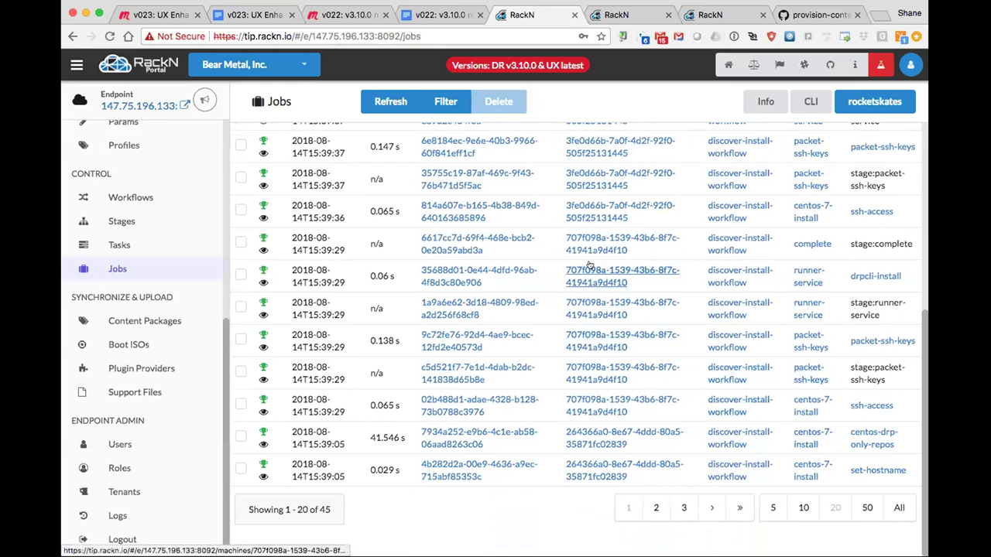
pyautogui.click(446, 271)
# - Review the drpcli-install job's log and expand its template rendering information
pyautogui.scroll(-5, 489, 348)
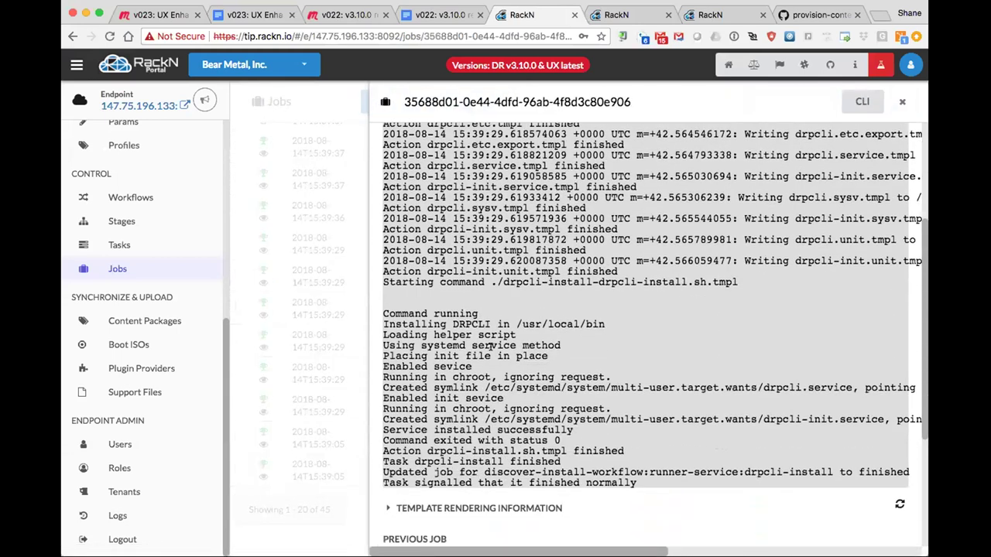
pyautogui.scroll(-4, 491, 342)
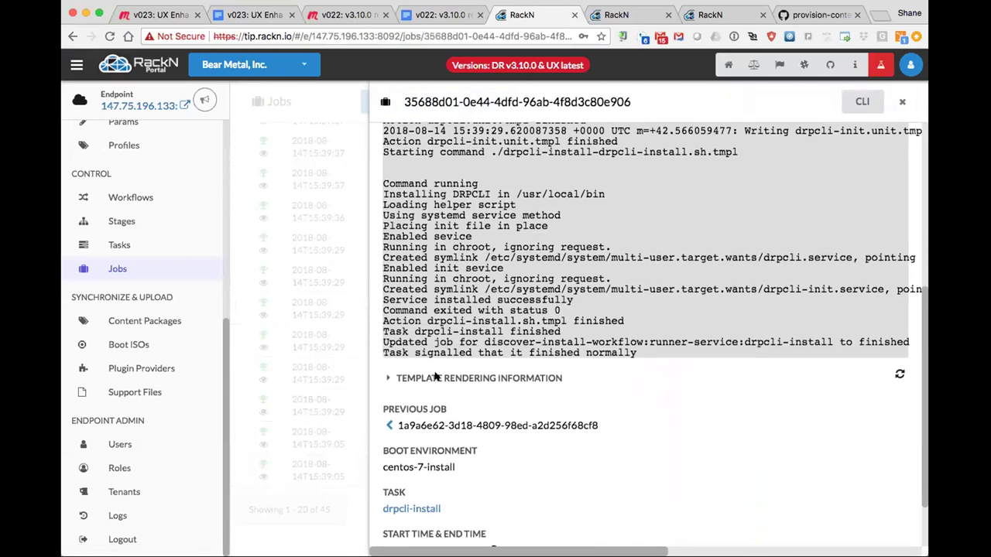
pyautogui.scroll(3, 491, 286)
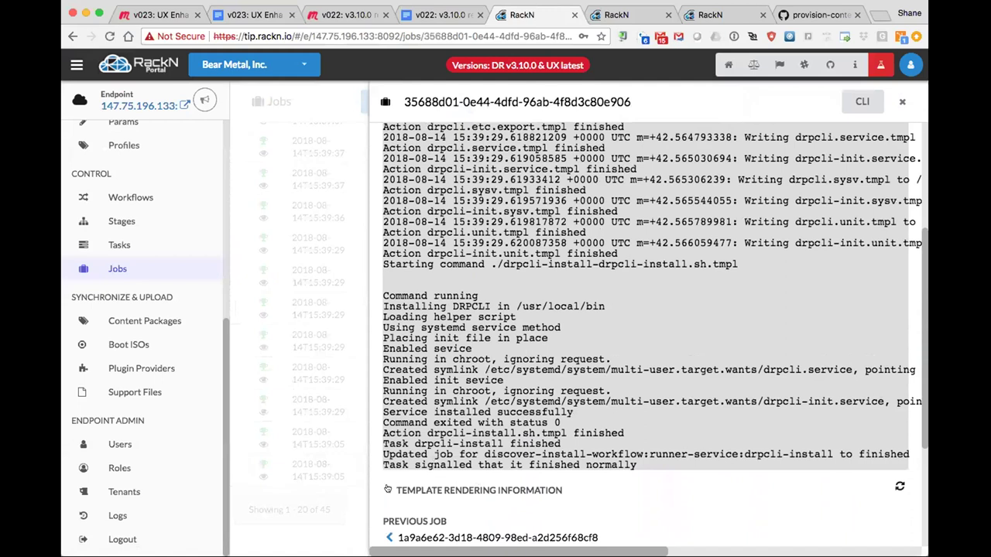
pyautogui.click(430, 490)
pyautogui.scroll(5, 496, 418)
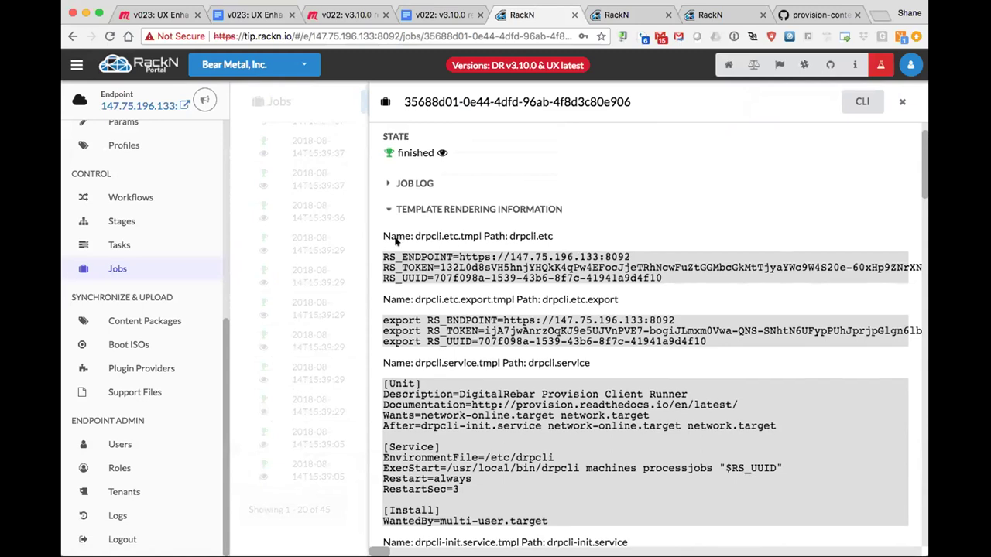
# - Highlight the drpcli.etc.tmpl name, its RS_ variable names and the rendered export lines of drpcli.etc.export.tmpl
pyautogui.moveTo(415, 235); pyautogui.dragTo(476, 235)
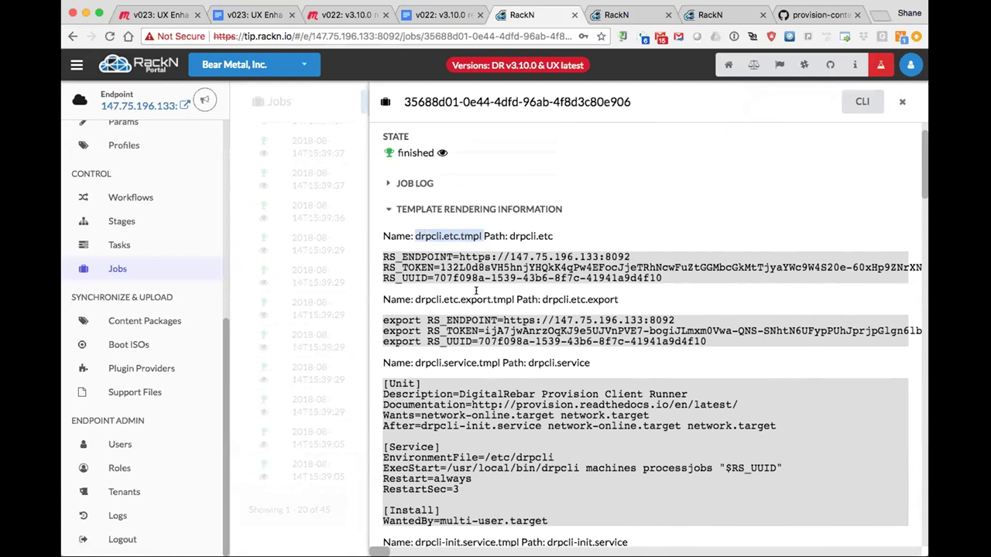
pyautogui.scroll(-1, 456, 248)
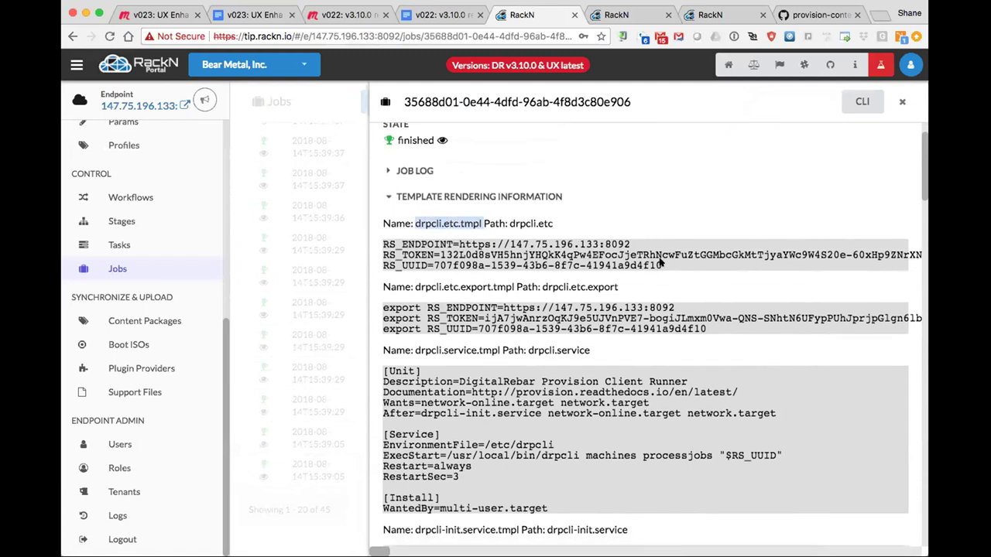
pyautogui.doubleClick(413, 244)
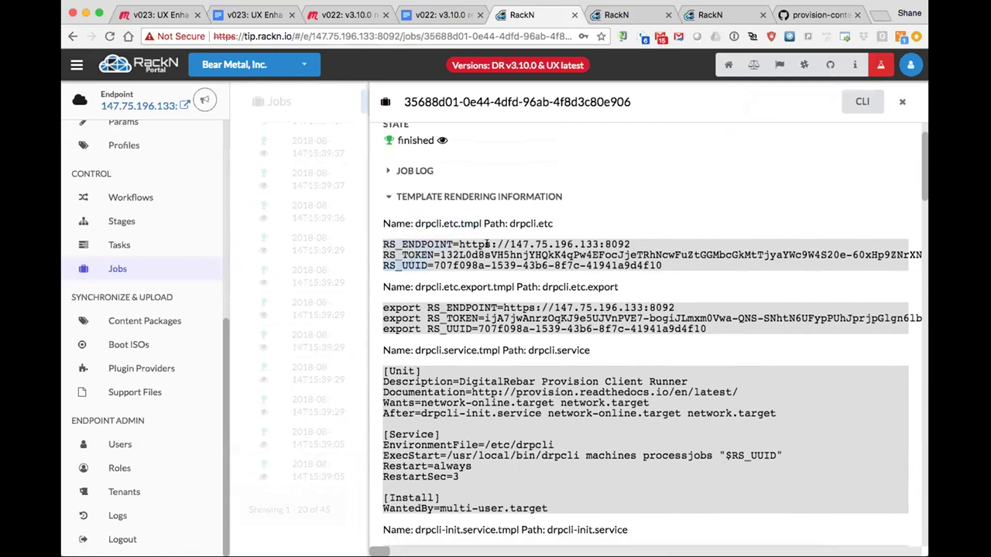
pyautogui.scroll(-2, 486, 243)
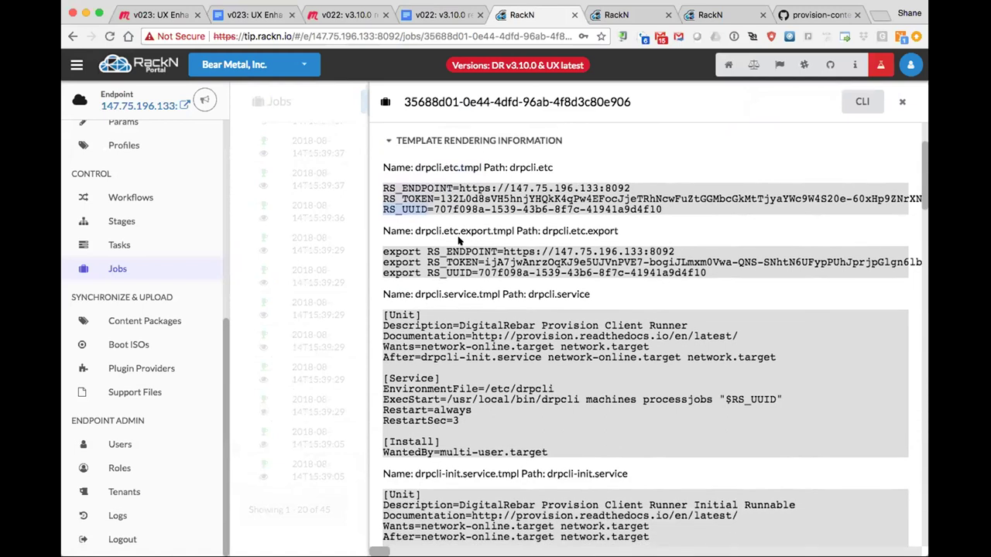
pyautogui.scroll(-1, 465, 248)
pyautogui.moveTo(707, 264); pyautogui.dragTo(379, 243)
# - Examine the job's rendered service, sysv and unit templates and the drpcli-install.sh.tmpl script through the end of the job details
pyautogui.scroll(-4, 526, 244)
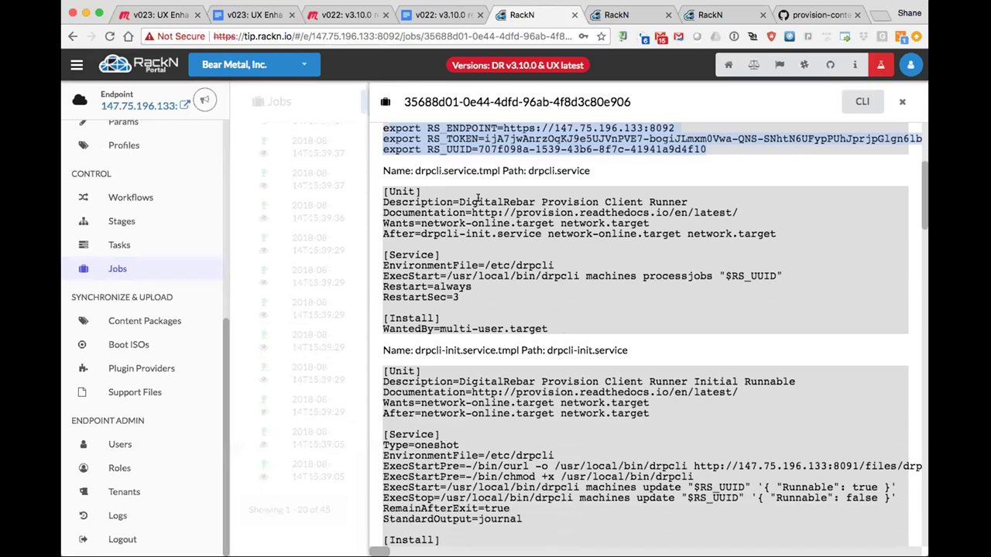
pyautogui.scroll(-5, 554, 317)
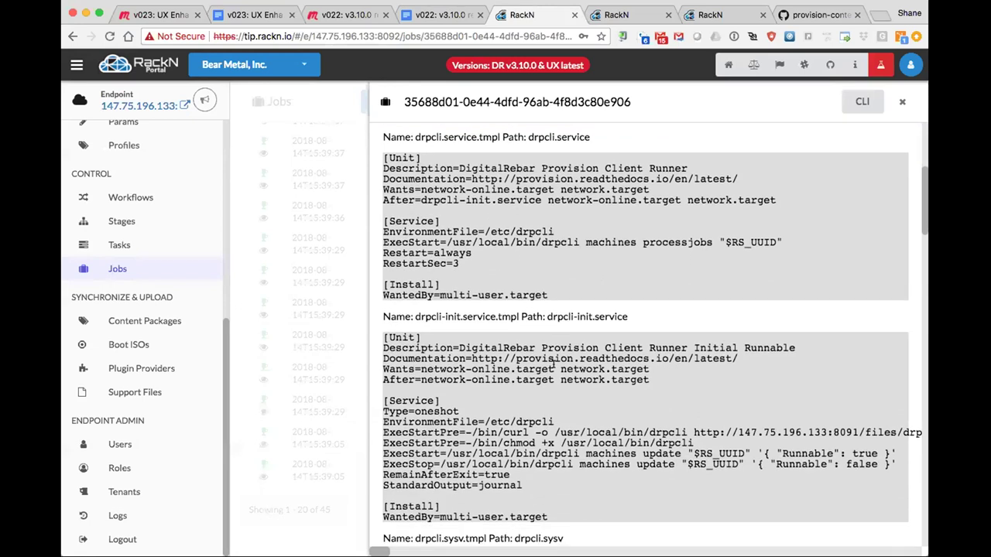
pyautogui.scroll(-10, 554, 369)
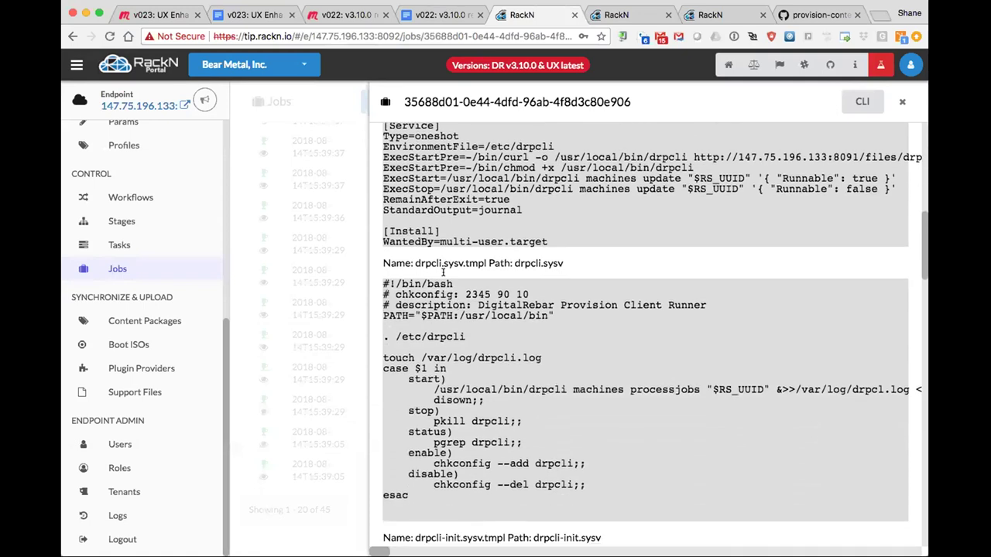
pyautogui.scroll(-7, 464, 294)
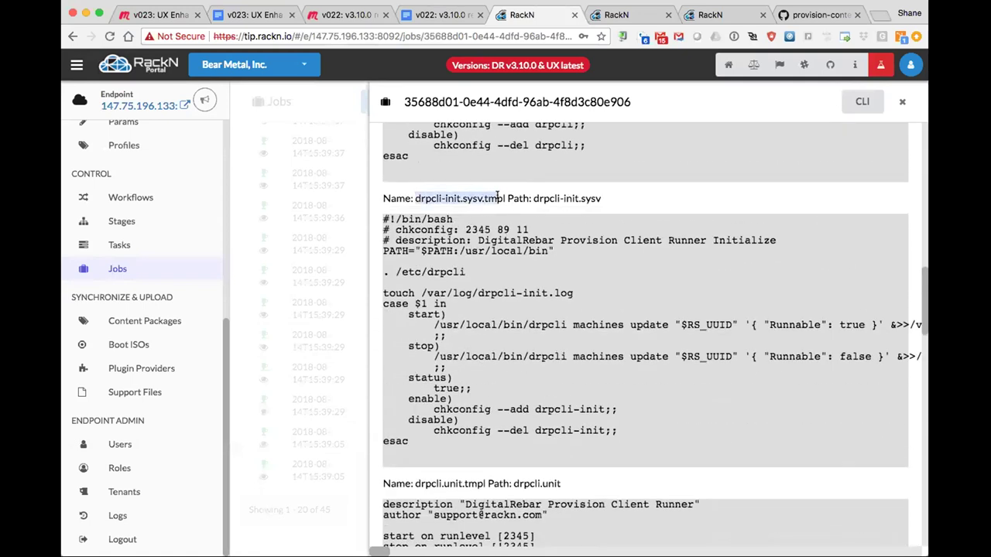
pyautogui.scroll(-8, 500, 232)
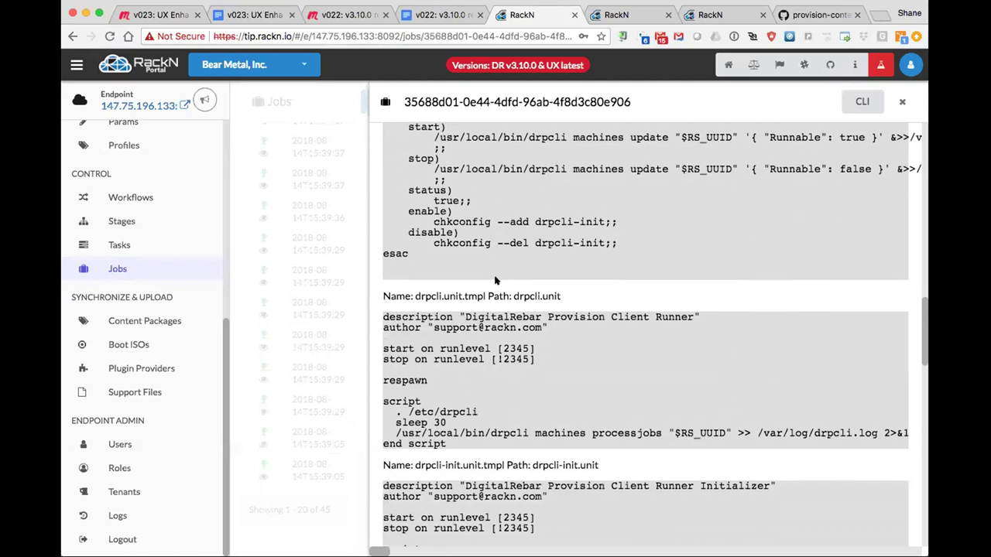
pyautogui.scroll(-5, 488, 302)
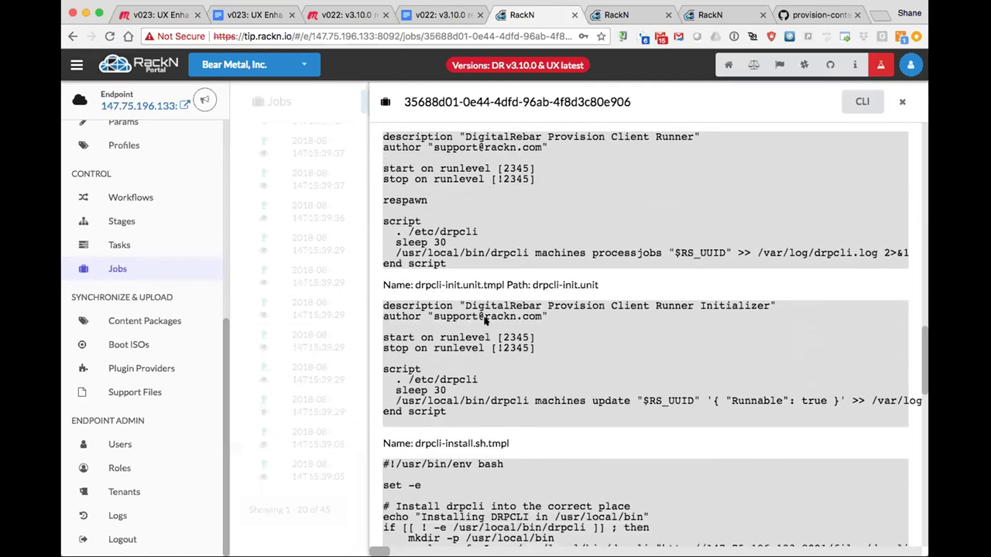
pyautogui.scroll(-2, 484, 321)
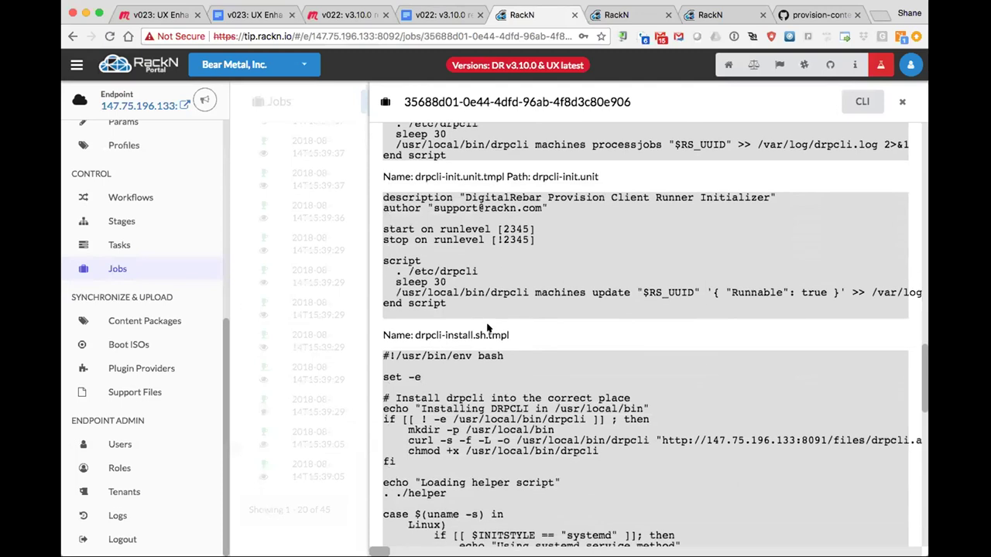
pyautogui.scroll(-8, 509, 373)
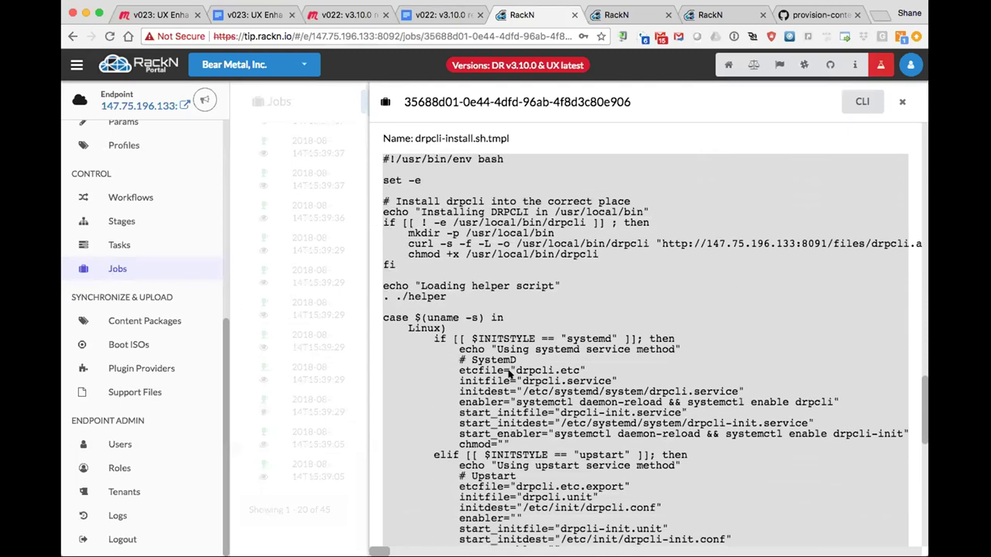
pyautogui.scroll(-3, 508, 370)
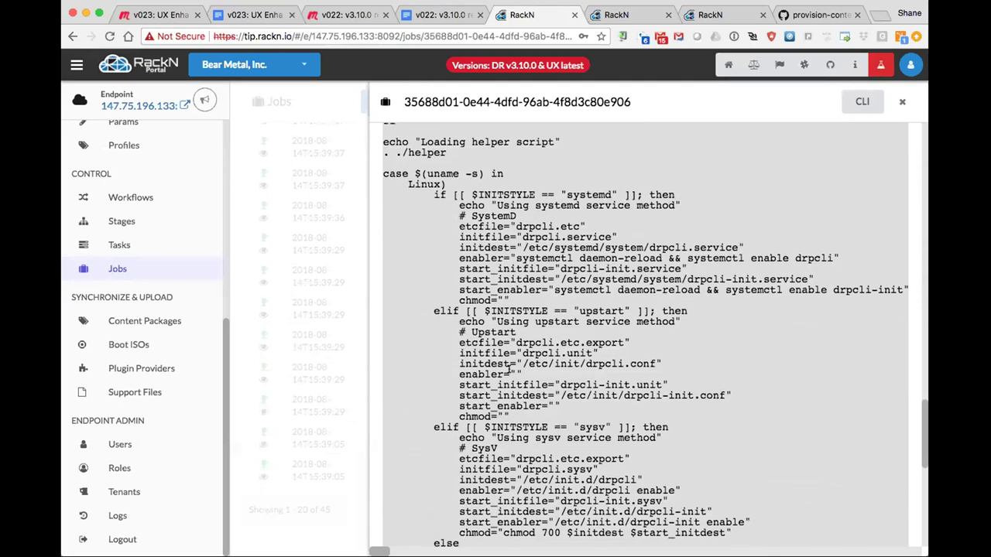
pyautogui.scroll(20, 531, 290)
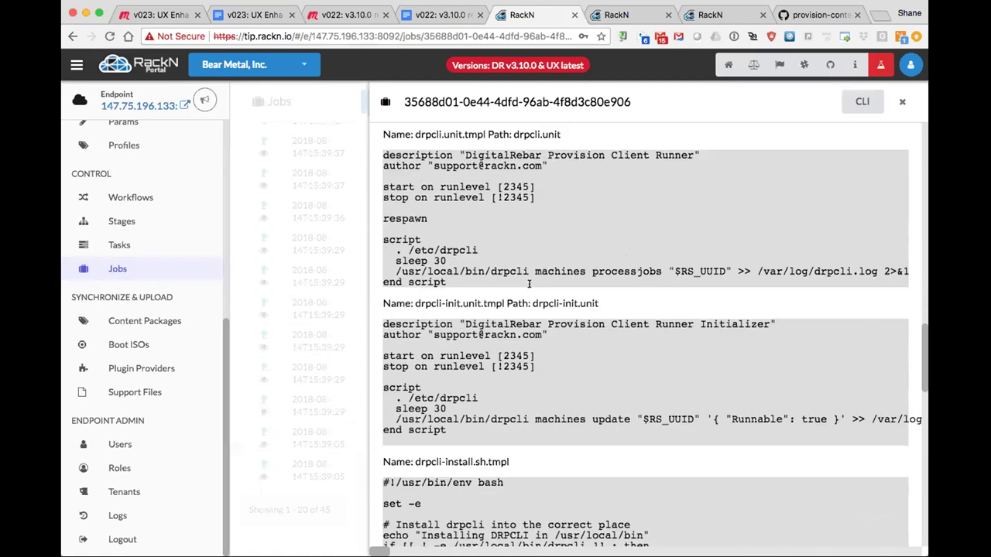
pyautogui.scroll(5, 539, 269)
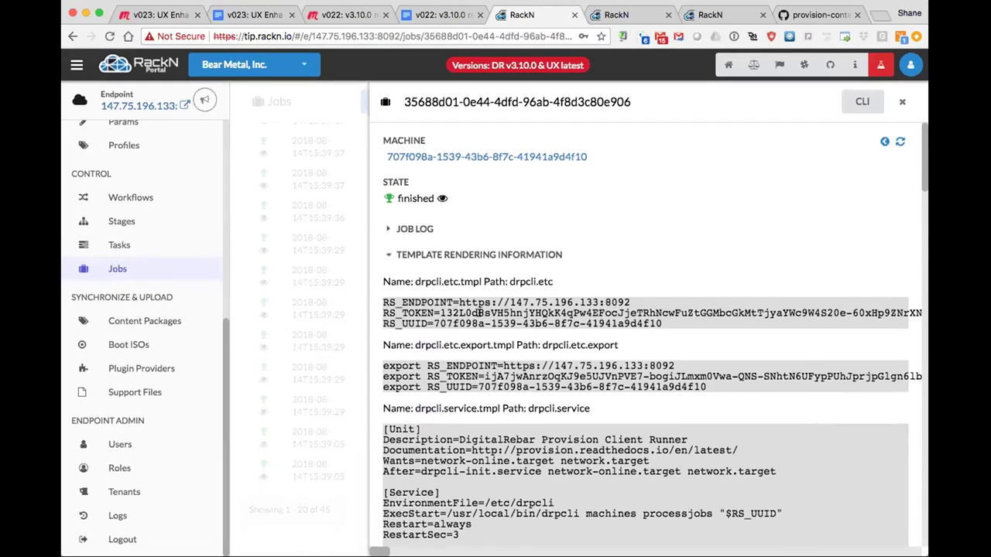
pyautogui.scroll(-20, 502, 297)
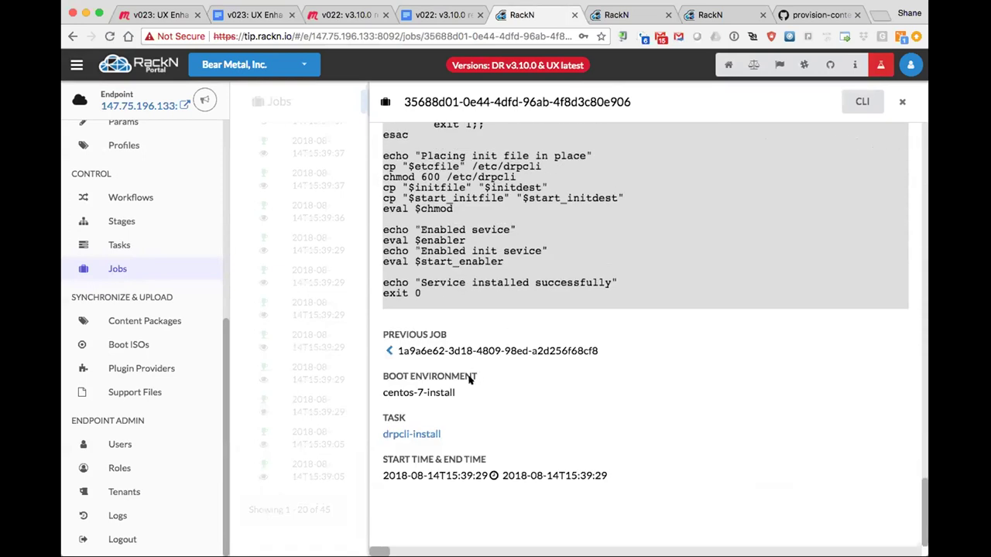
# - Open the drpcli-install task from the job details and review its description and list of templates
pyautogui.click(416, 435)
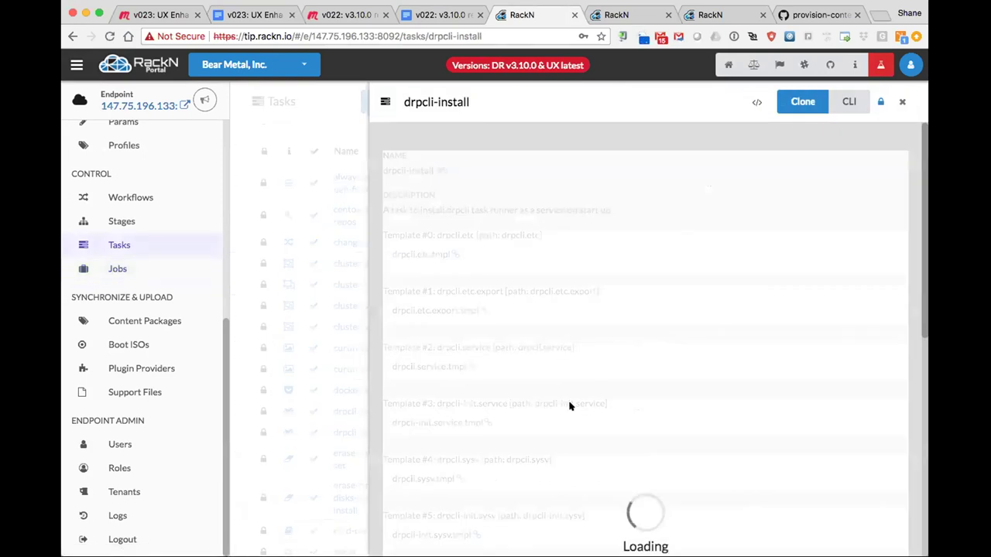
pyautogui.scroll(-3, 523, 263)
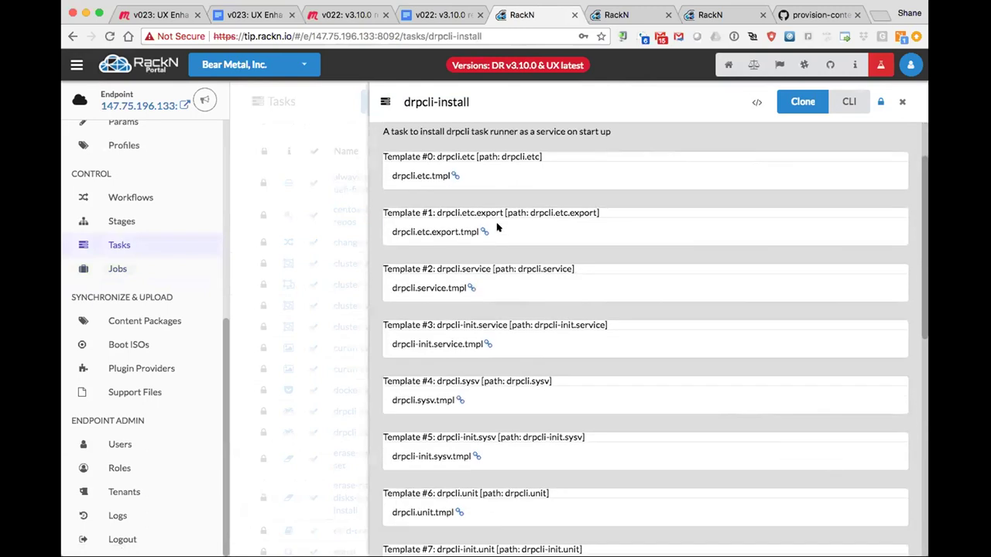
pyautogui.scroll(1, 495, 210)
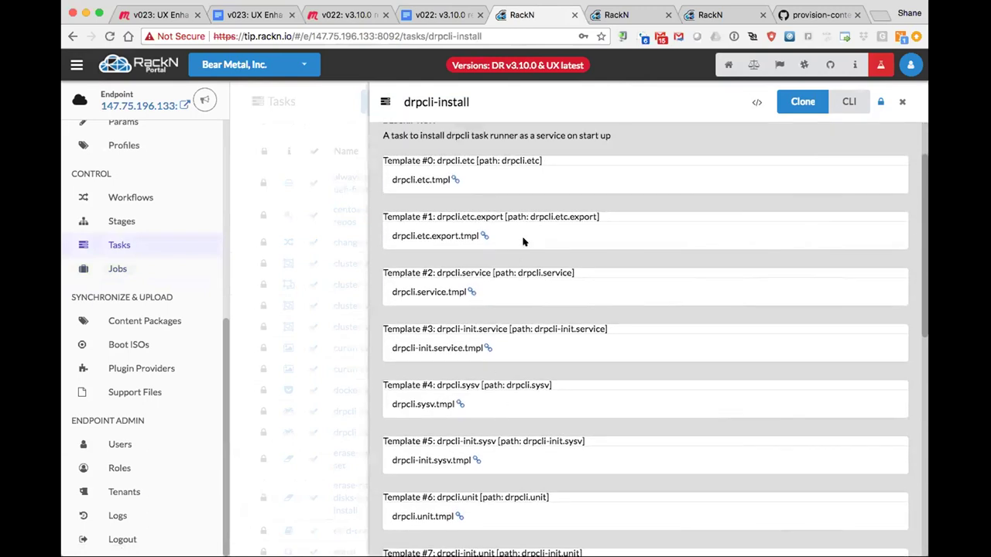
pyautogui.scroll(-4, 522, 257)
pyautogui.scroll(6, 520, 254)
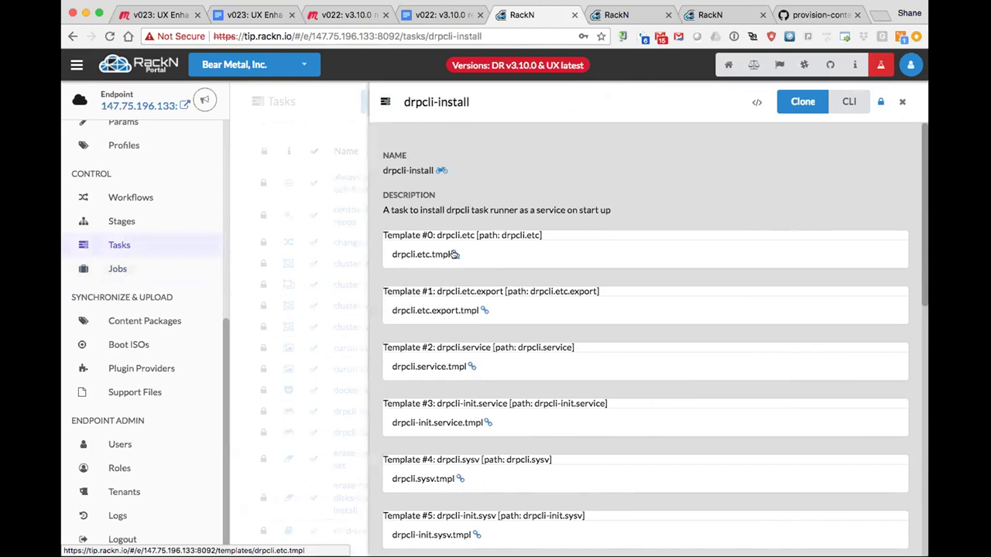
# - Open the drpcli.etc.tmpl template and highlight its ApiURL, GenerateInfiniteToken and Machine.UUID expressions
pyautogui.click(455, 253)
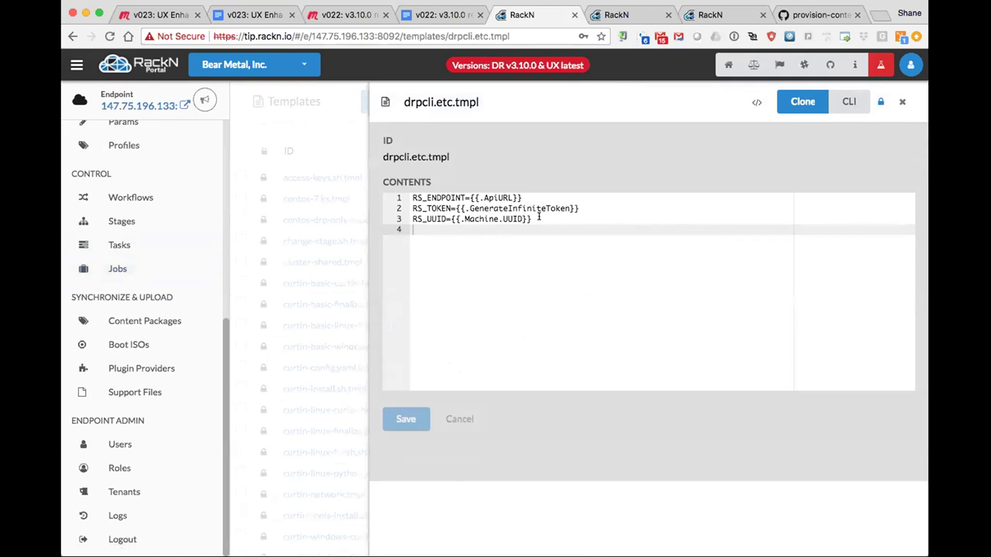
pyautogui.moveTo(539, 217); pyautogui.dragTo(402, 196)
pyautogui.click(581, 215)
pyautogui.moveTo(531, 197); pyautogui.dragTo(474, 198)
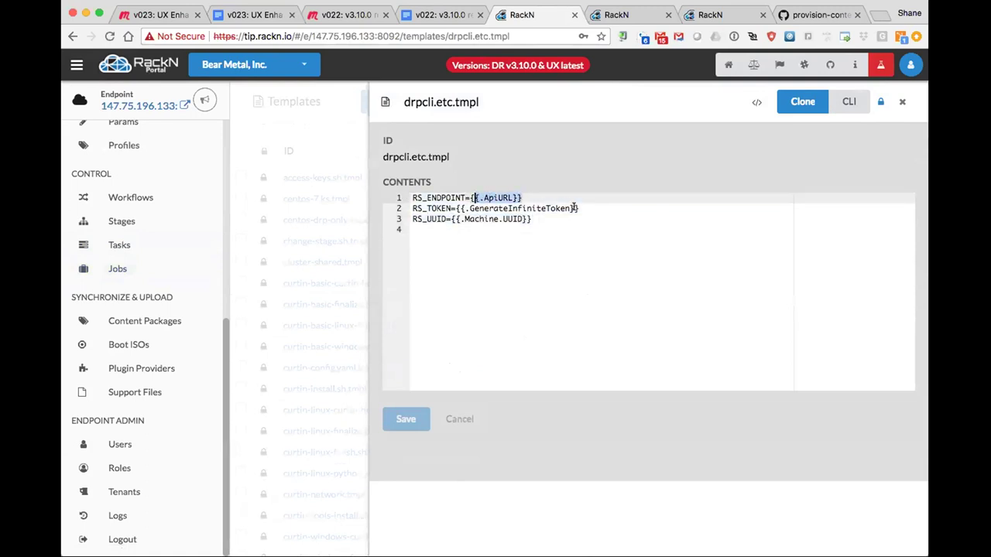
pyautogui.moveTo(576, 207); pyautogui.dragTo(456, 208)
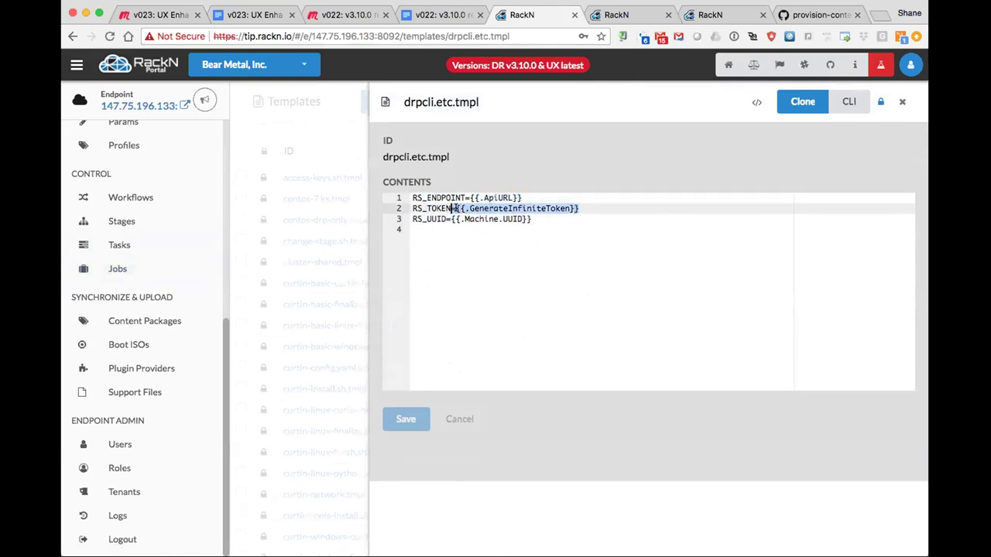
pyautogui.moveTo(530, 219); pyautogui.dragTo(450, 219)
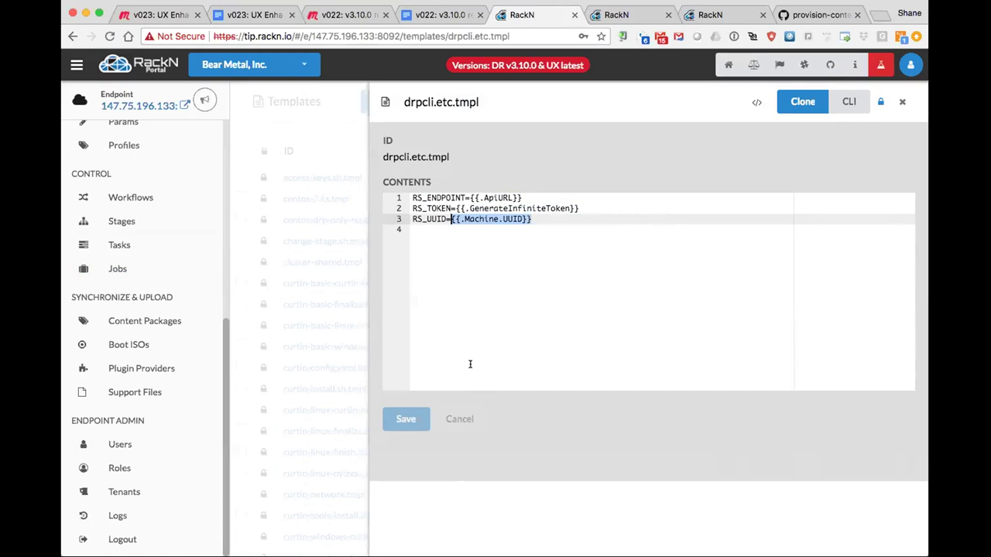
# - Close the drpcli.etc.tmpl template to return to the Templates list
pyautogui.click(249, 353)
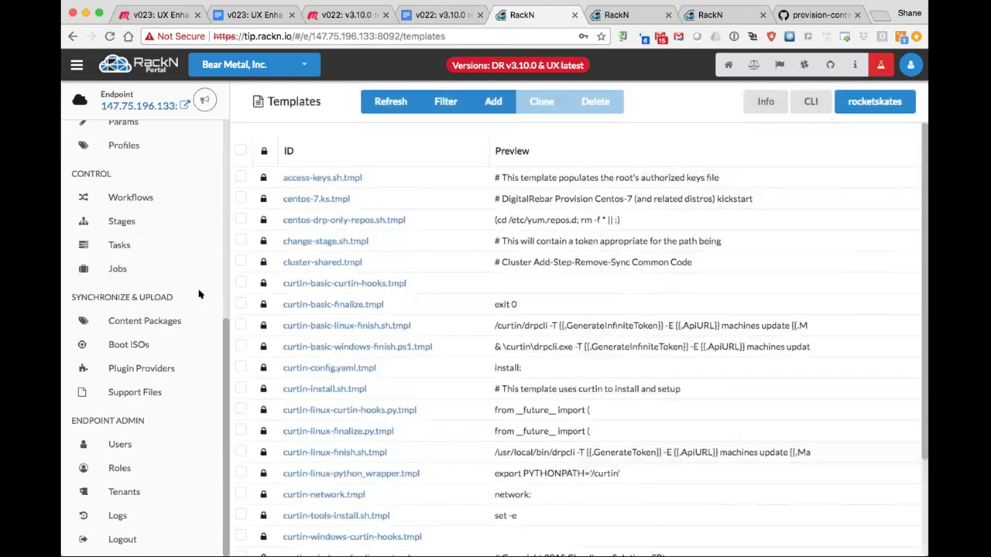
pyautogui.scroll(1, 195, 286)
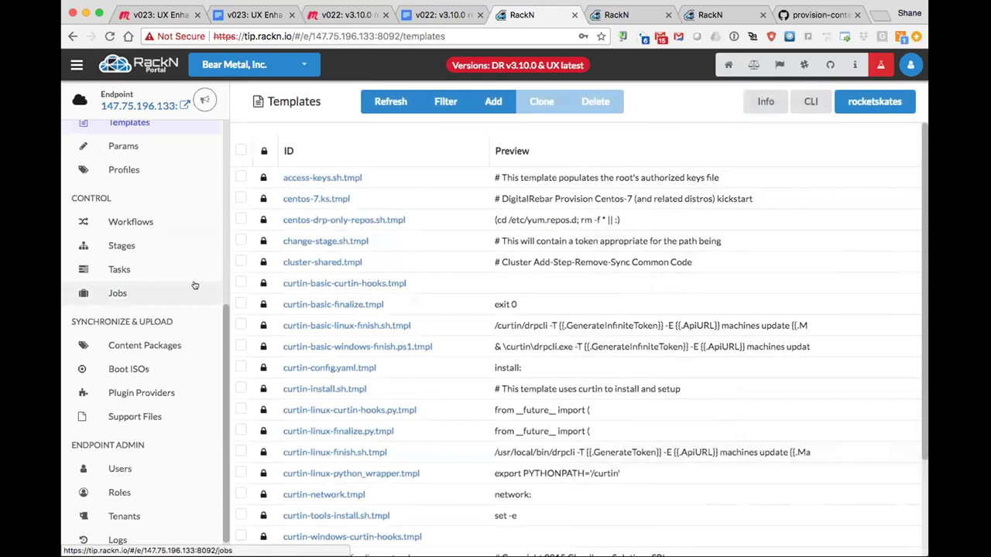
pyautogui.scroll(5, 195, 286)
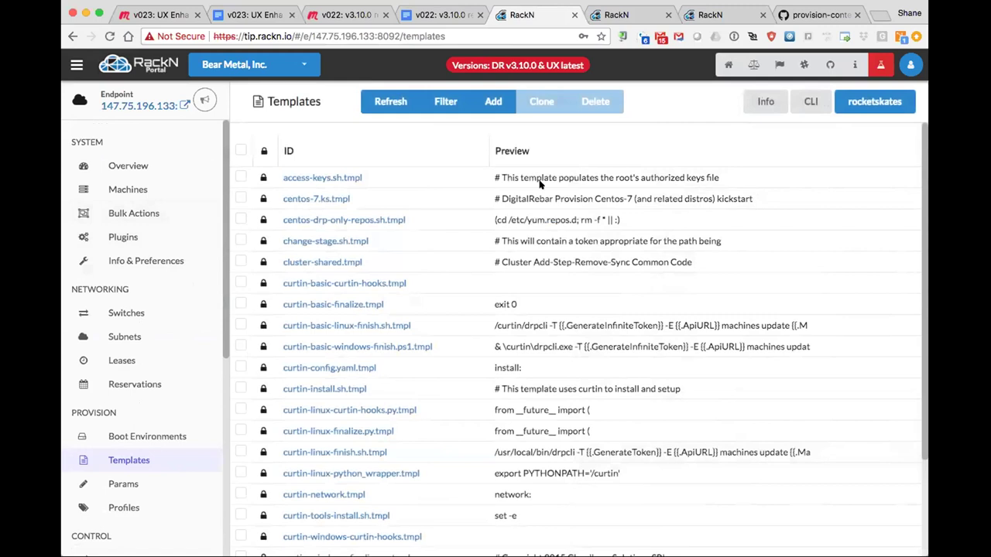
# - Switch to the 147.75.72.179 endpoint's portal and open machine-3 from its Bulk Actions list
pyautogui.click(623, 15)
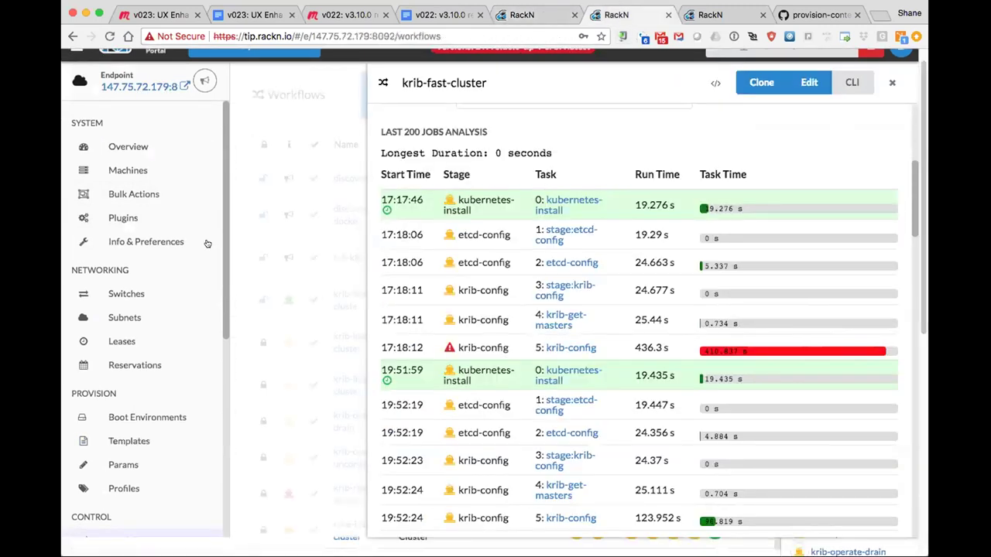
pyautogui.click(129, 194)
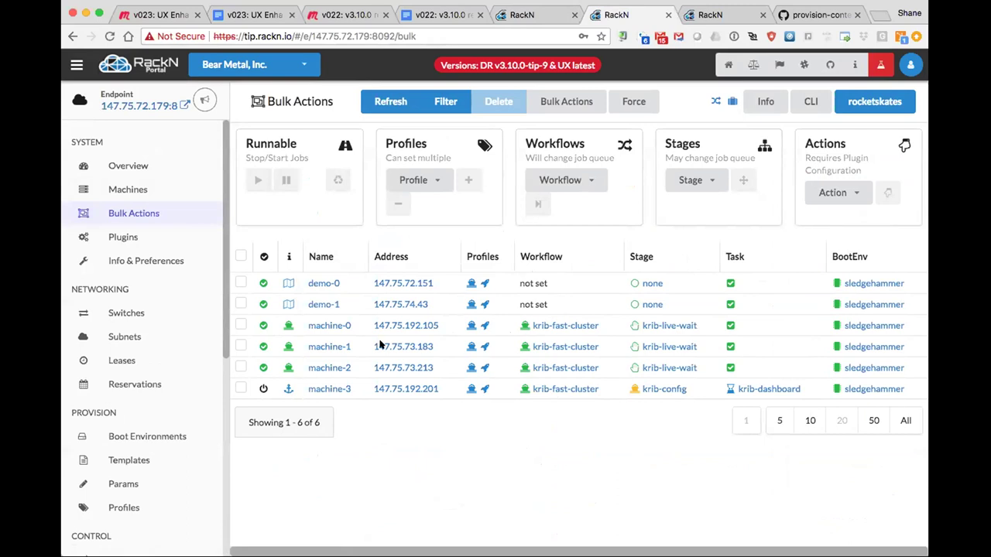
pyautogui.click(328, 389)
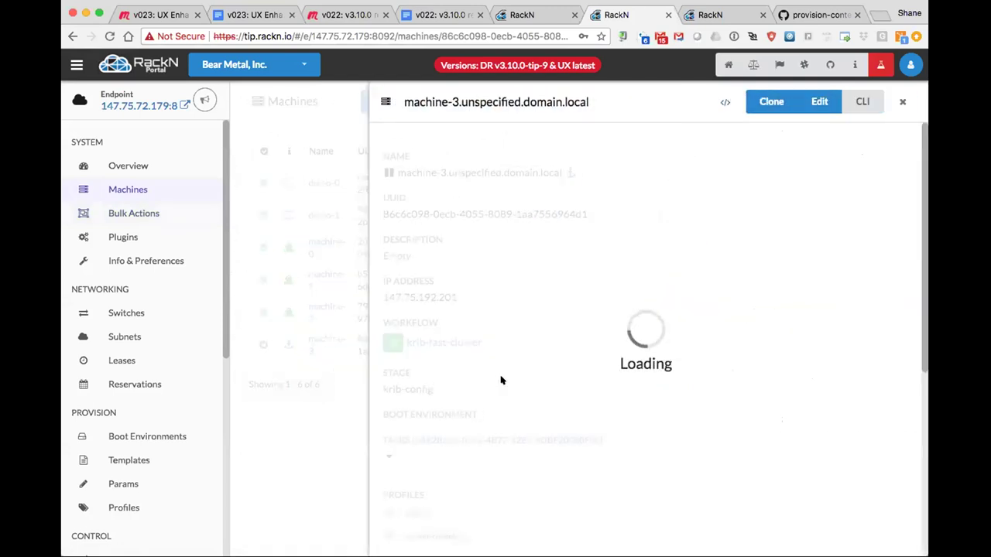
# - Examine machine-3's krib-fast-cluster workflow, stage, task sequence, profiles, parameters and metadata
pyautogui.scroll(-1, 529, 313)
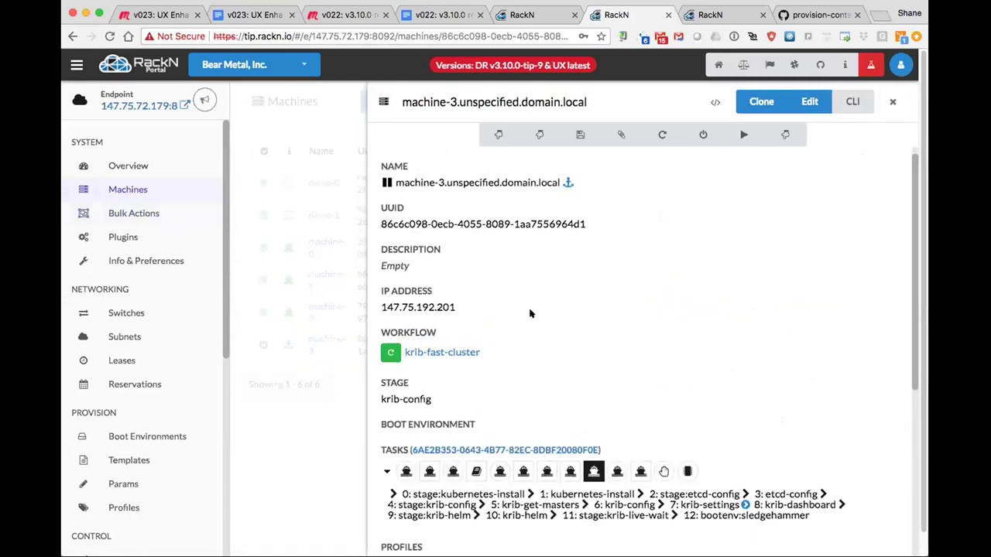
pyautogui.scroll(-1, 530, 313)
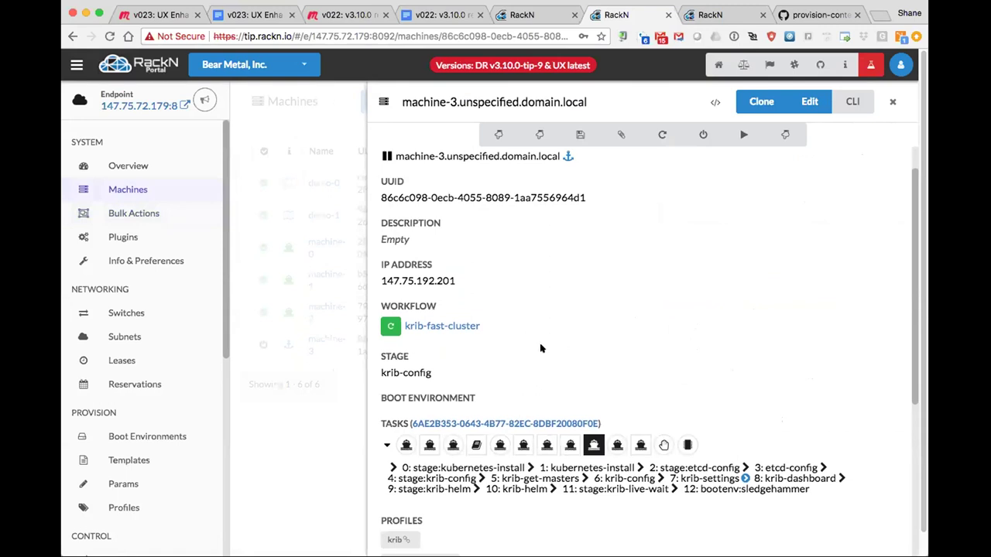
pyautogui.scroll(-8, 540, 348)
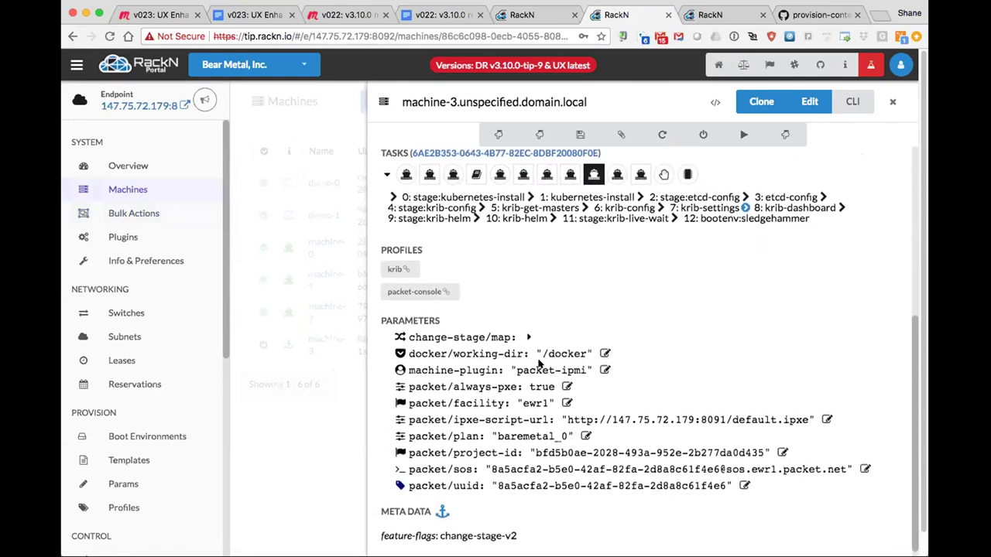
pyautogui.scroll(-2, 540, 362)
pyautogui.scroll(4, 589, 402)
pyautogui.scroll(6, 588, 401)
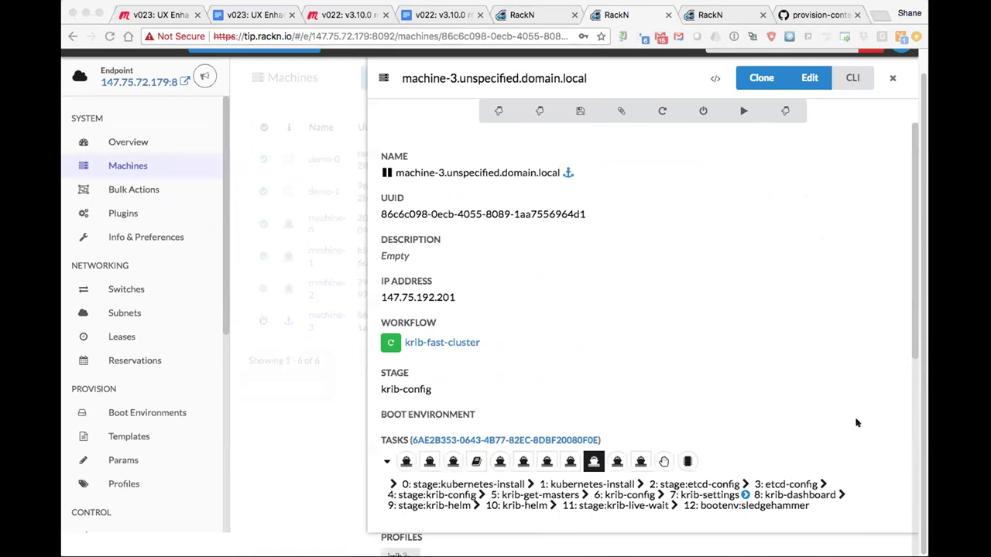
pyautogui.click(661, 344)
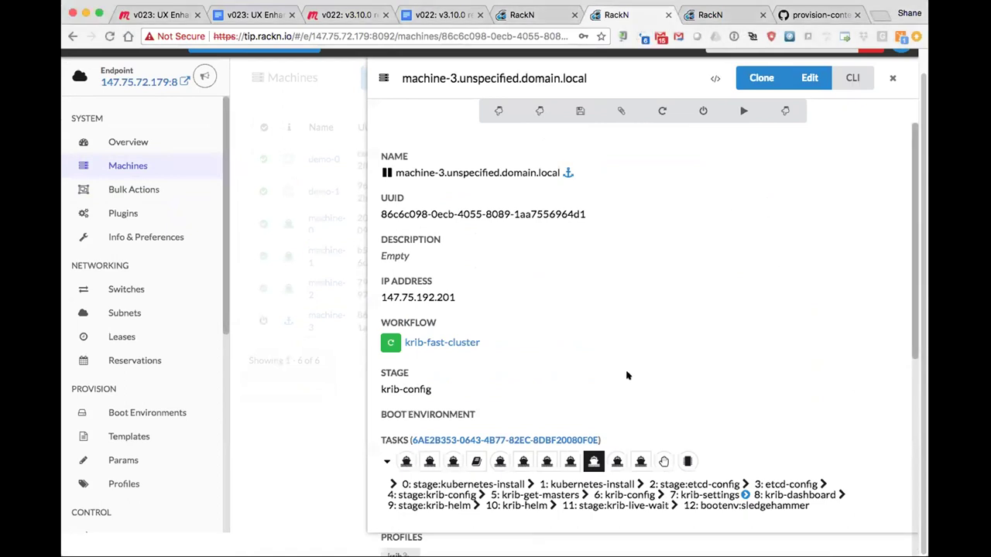
pyautogui.scroll(-1, 606, 365)
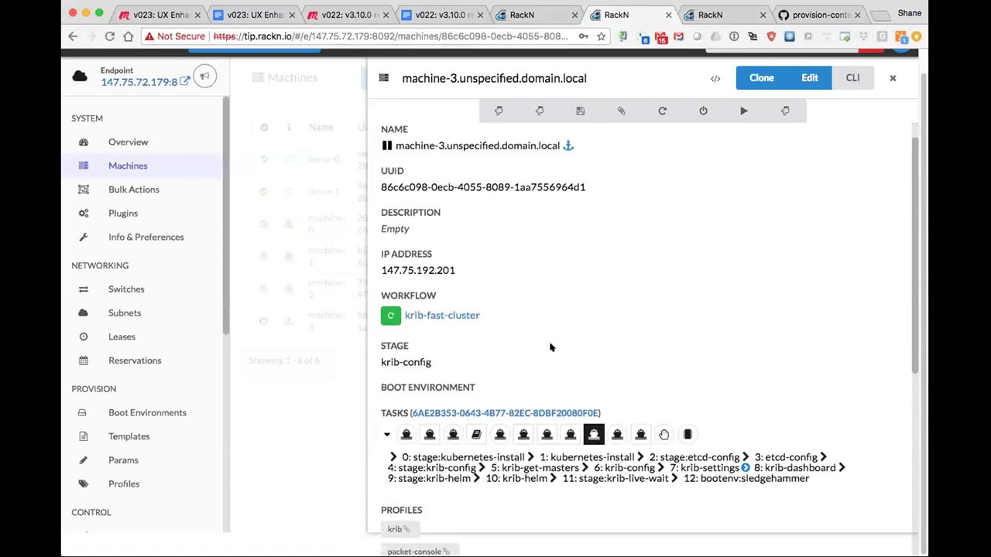
pyautogui.scroll(-2, 529, 344)
pyautogui.scroll(-10, 534, 342)
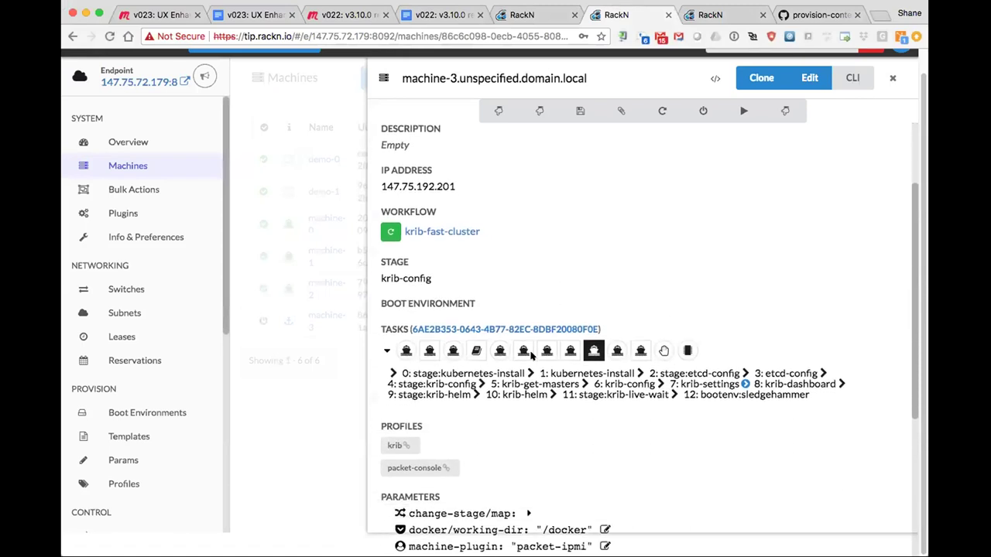
pyautogui.scroll(-1, 533, 379)
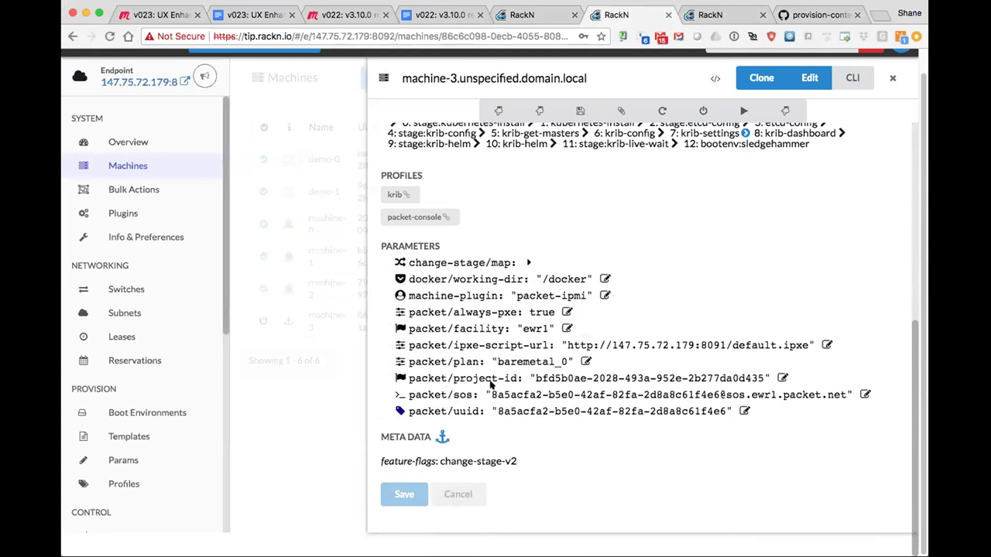
# - Resume the paused machine-3 so its jobs can run, and check its tasks and parameters again
pyautogui.scroll(13, 490, 383)
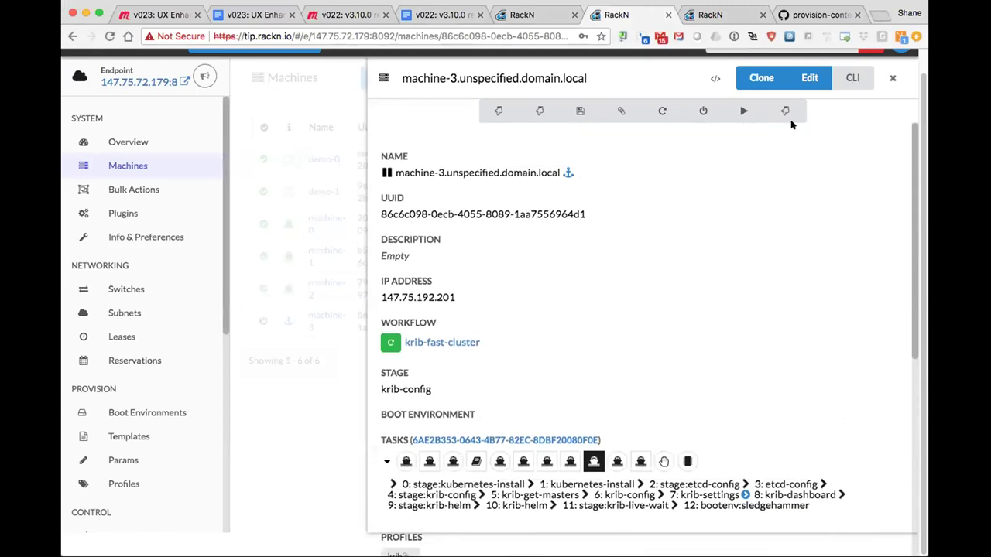
pyautogui.scroll(1, 754, 189)
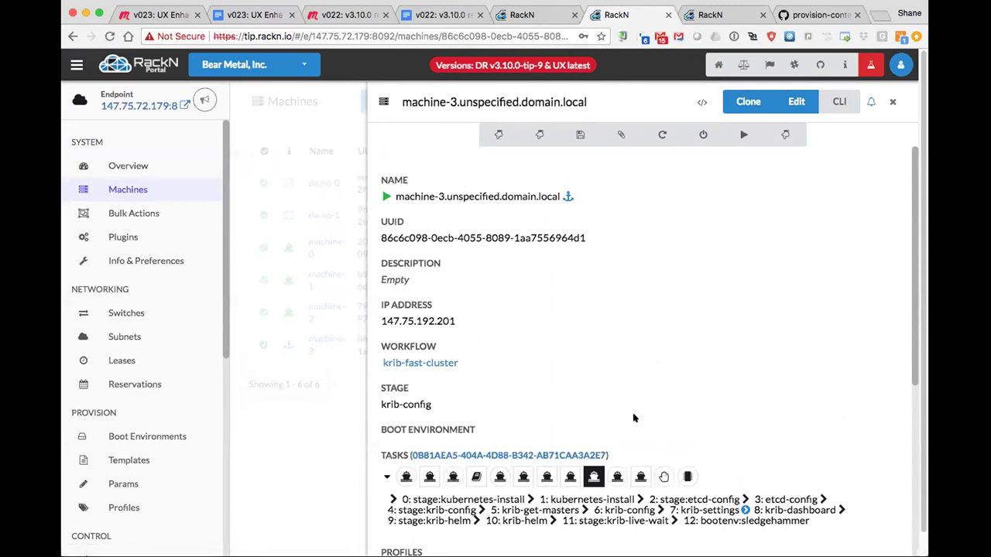
pyautogui.scroll(-3, 634, 407)
pyautogui.scroll(-5, 627, 405)
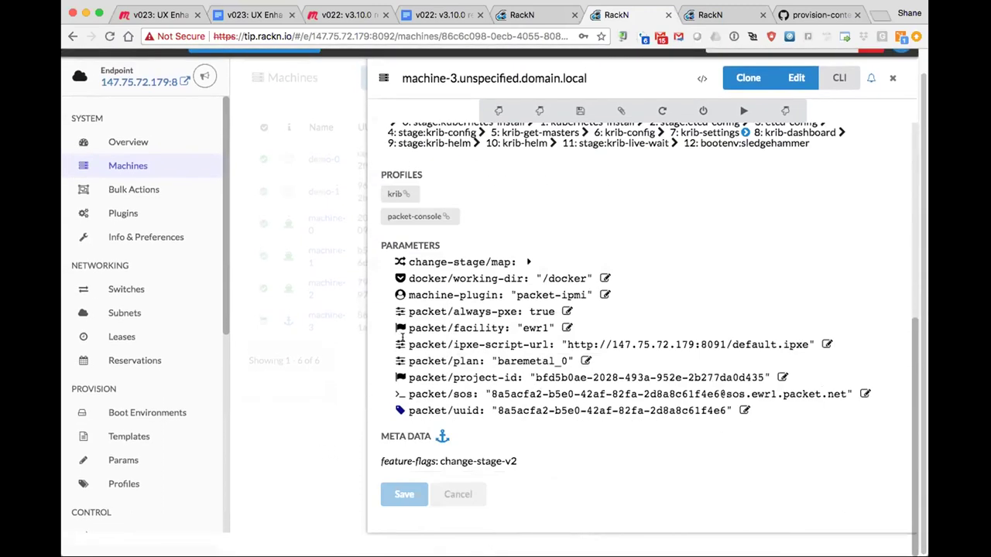
# - Close machine-3's details and open its krib profile from the Bulk Actions list
pyautogui.click(302, 311)
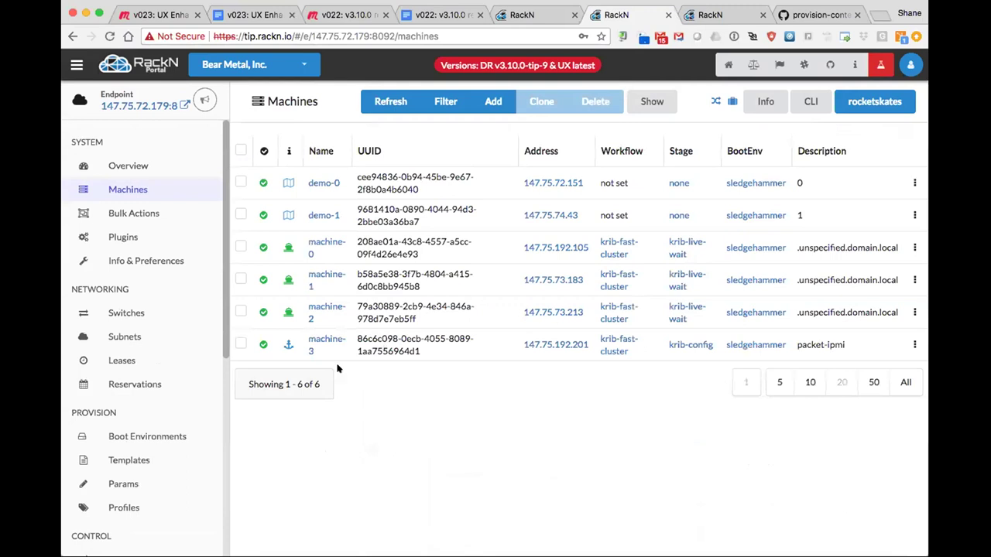
pyautogui.click(122, 213)
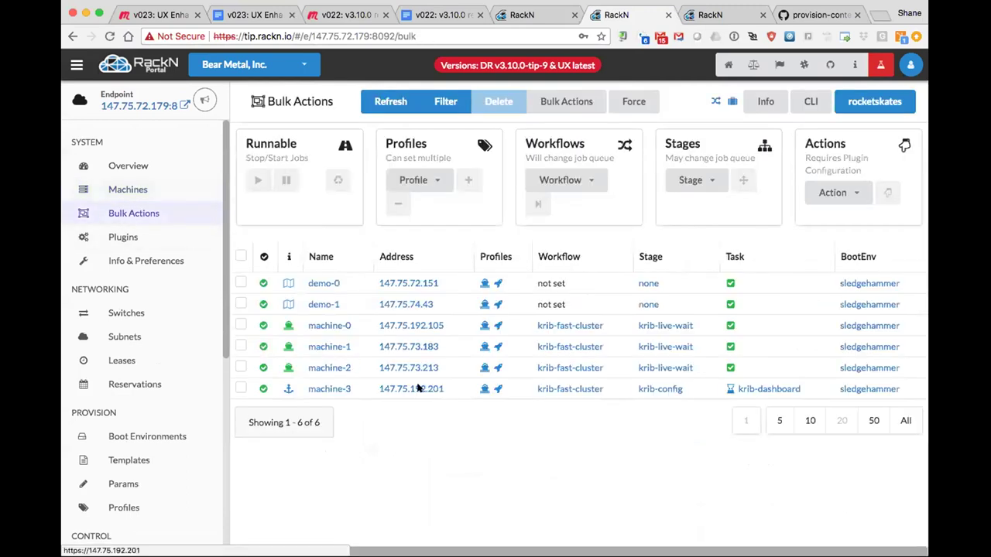
pyautogui.click(477, 389)
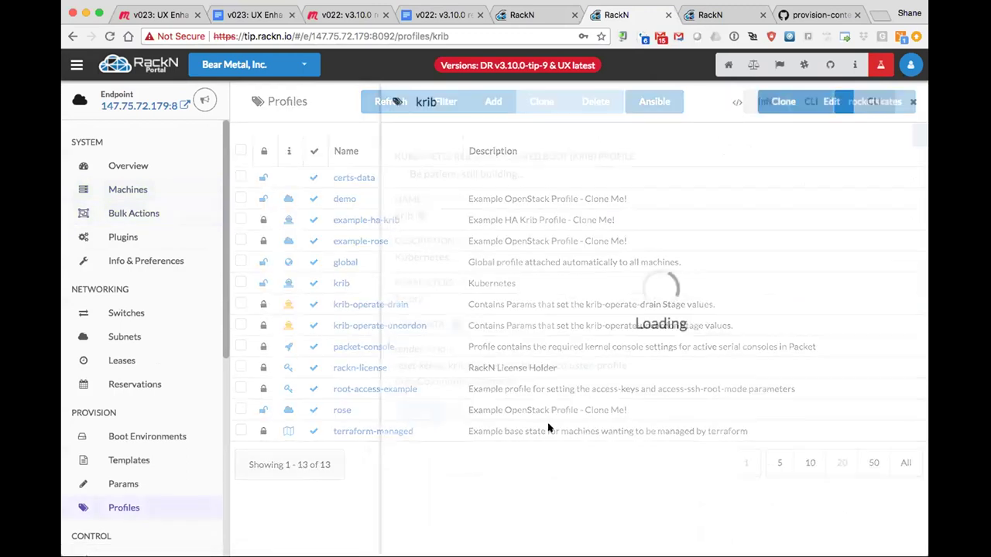
# - Examine the krib profile's kubectl section, parameters and metadata, and highlight the reset-keeps entry name
pyautogui.scroll(-4, 546, 402)
pyautogui.scroll(2, 541, 379)
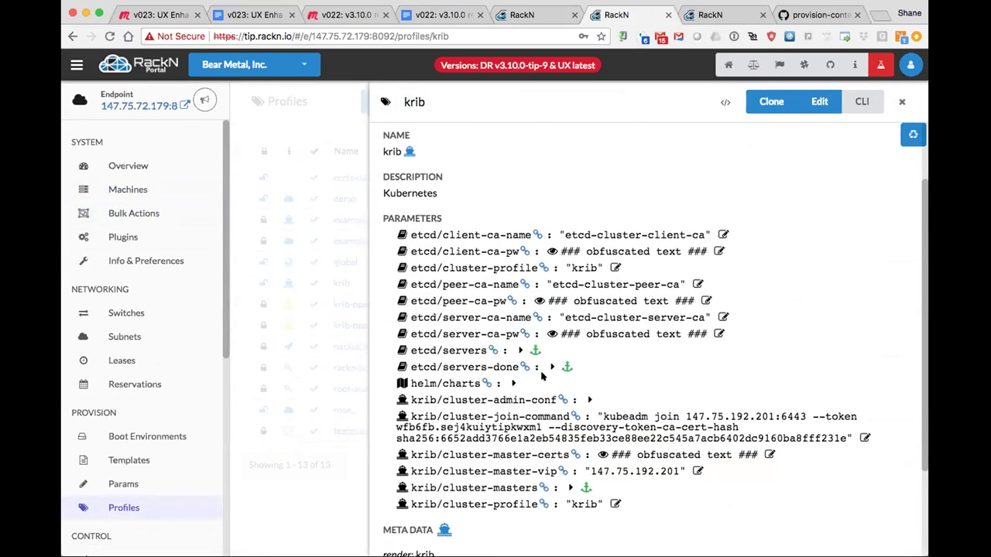
pyautogui.scroll(2, 552, 373)
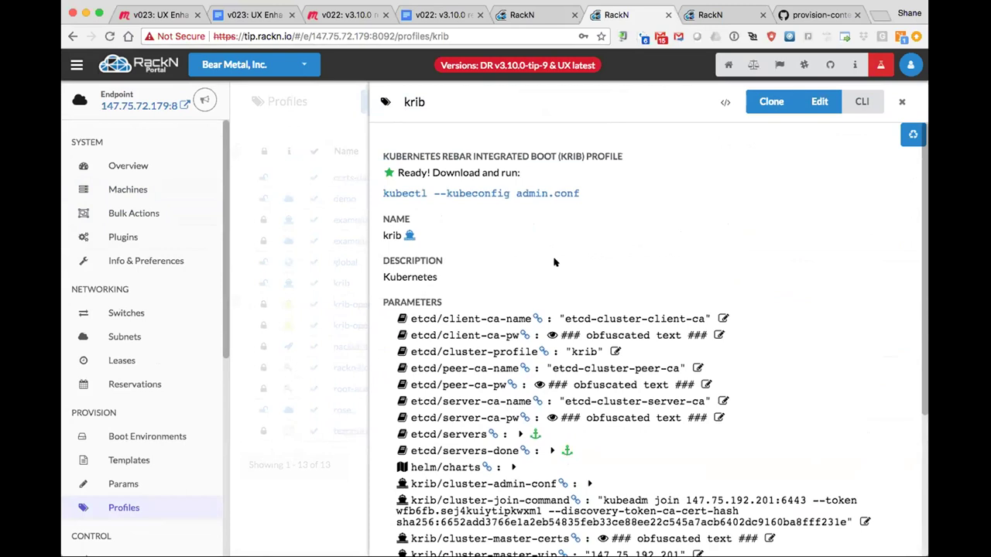
pyautogui.scroll(-1, 631, 449)
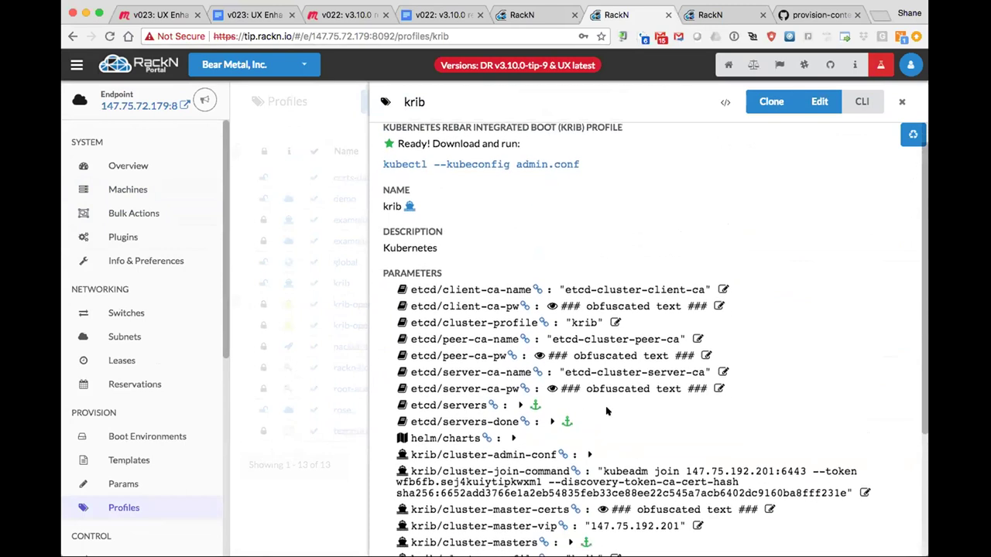
pyautogui.scroll(-1, 468, 482)
pyautogui.scroll(2, 500, 306)
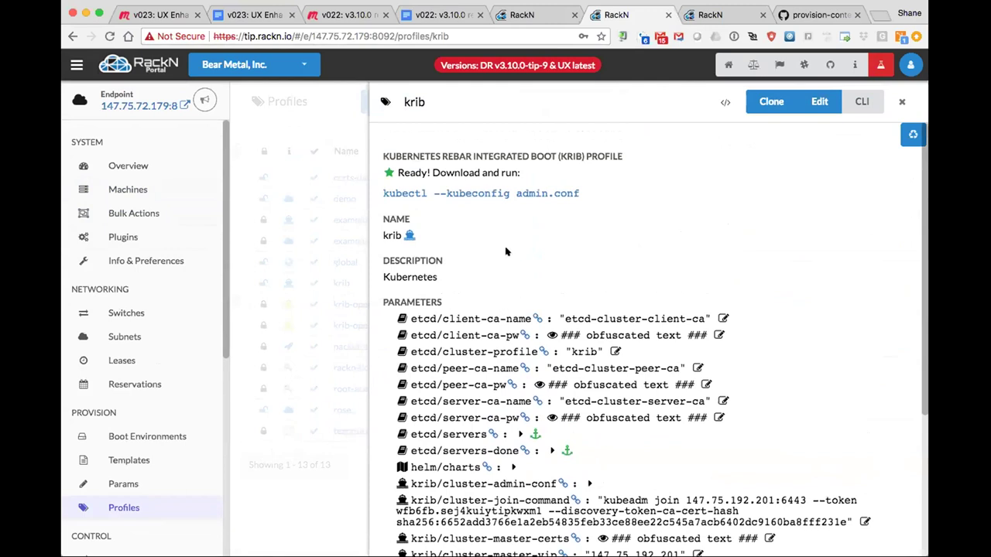
pyautogui.scroll(-5, 485, 272)
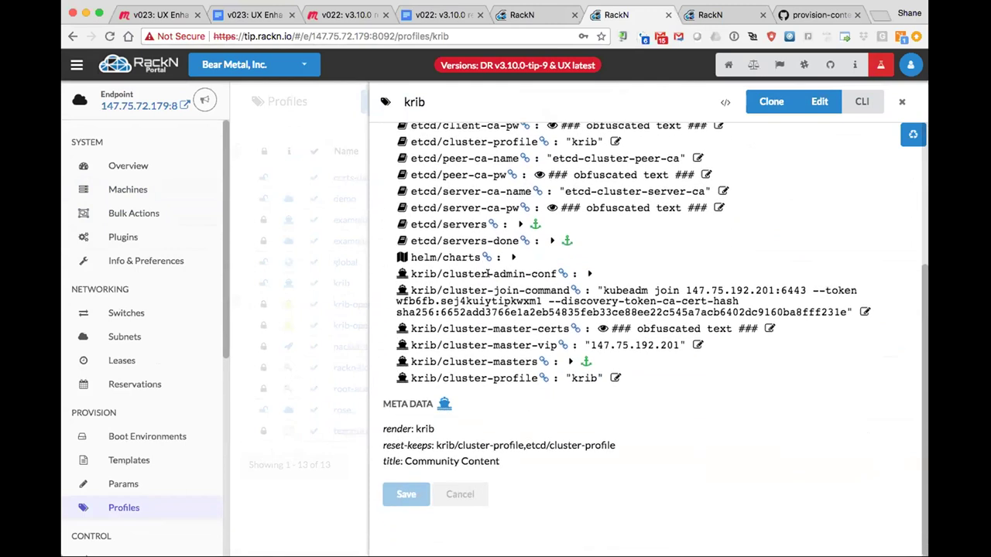
pyautogui.scroll(1, 584, 330)
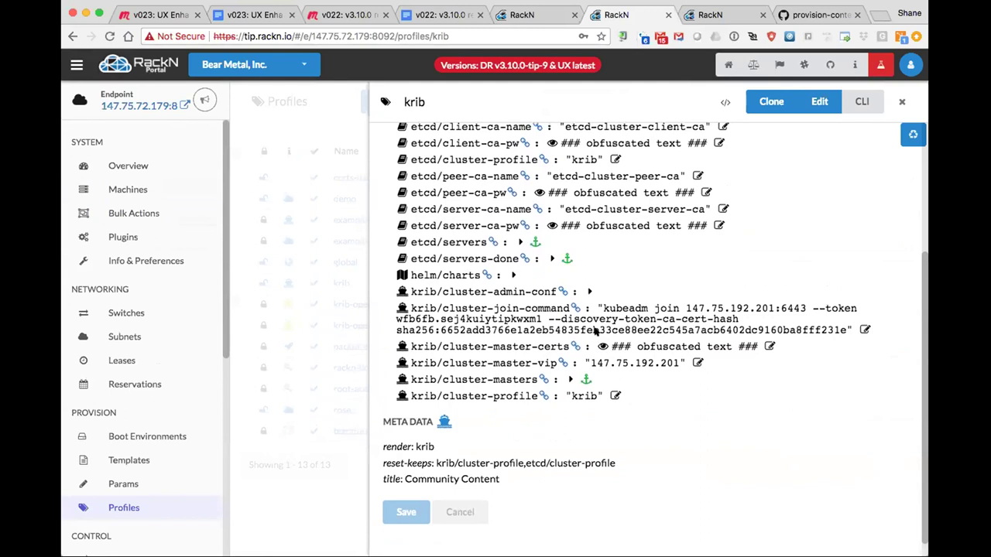
pyautogui.moveTo(384, 463); pyautogui.dragTo(435, 462)
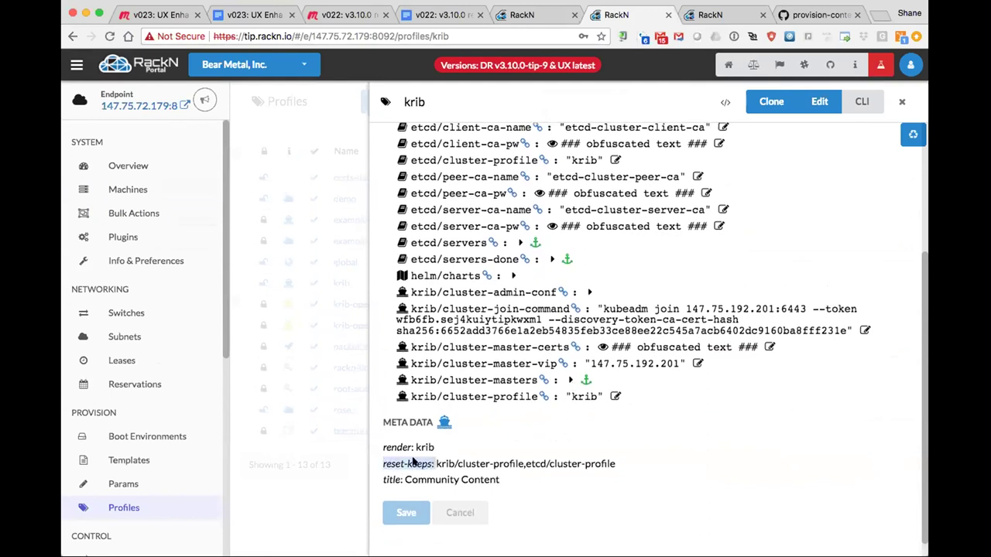
# - Highlight the reset-keeps values and the cluster-master-vip, etcd/servers and cluster-masters parameter names, and expand the krib/cluster-masters value
pyautogui.moveTo(436, 463); pyautogui.dragTo(613, 461)
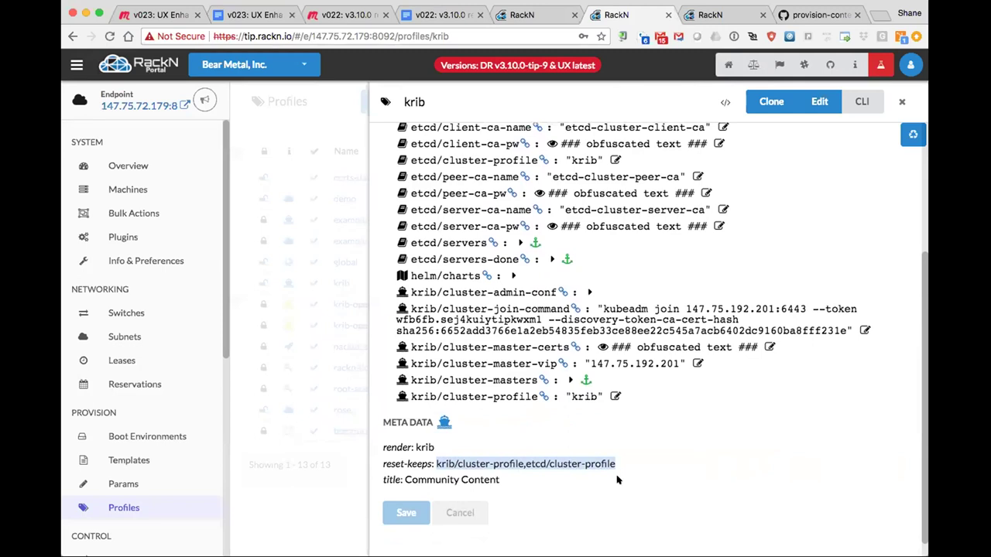
pyautogui.scroll(1, 631, 458)
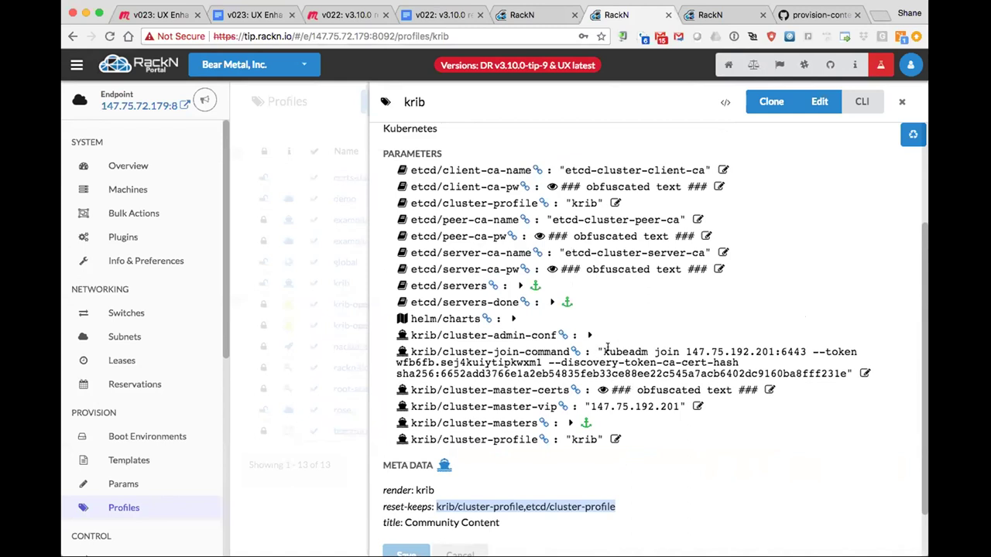
pyautogui.moveTo(412, 405); pyautogui.dragTo(558, 407)
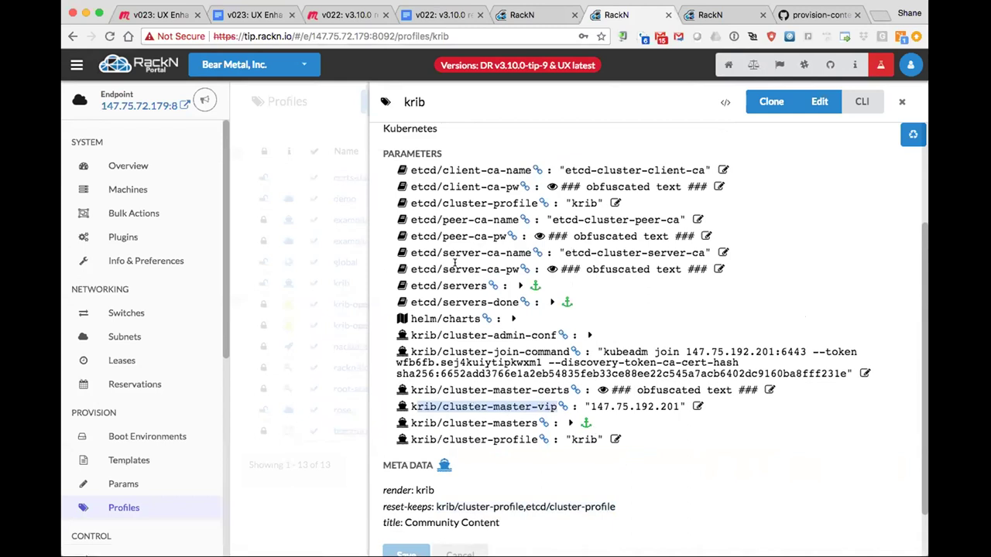
pyautogui.moveTo(411, 285); pyautogui.dragTo(485, 284)
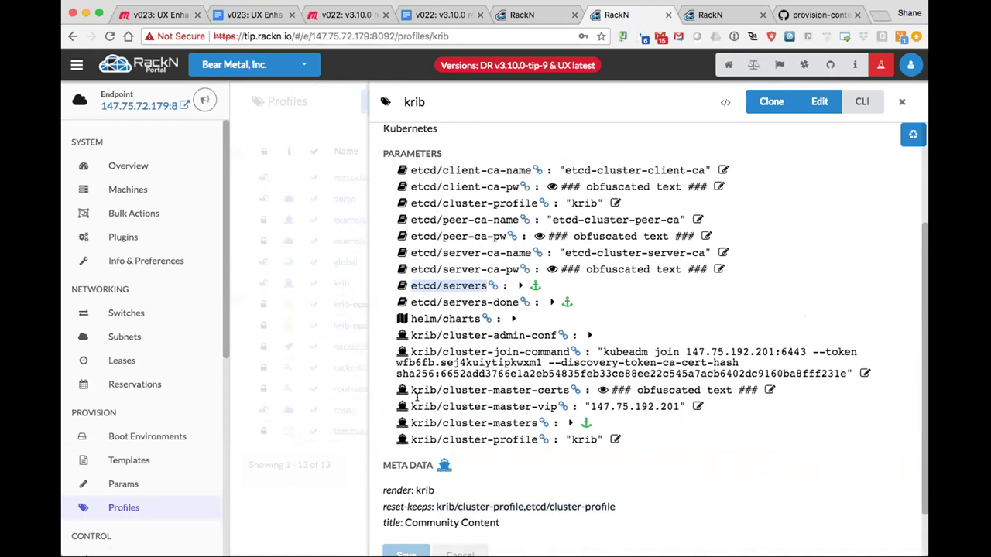
pyautogui.moveTo(412, 422); pyautogui.dragTo(570, 422)
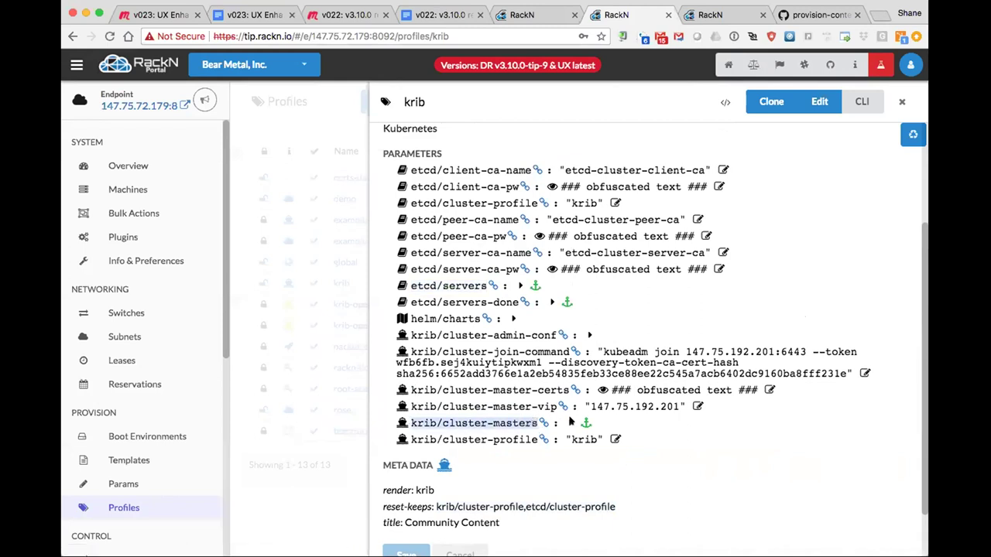
pyautogui.click(570, 422)
pyautogui.scroll(-1, 526, 441)
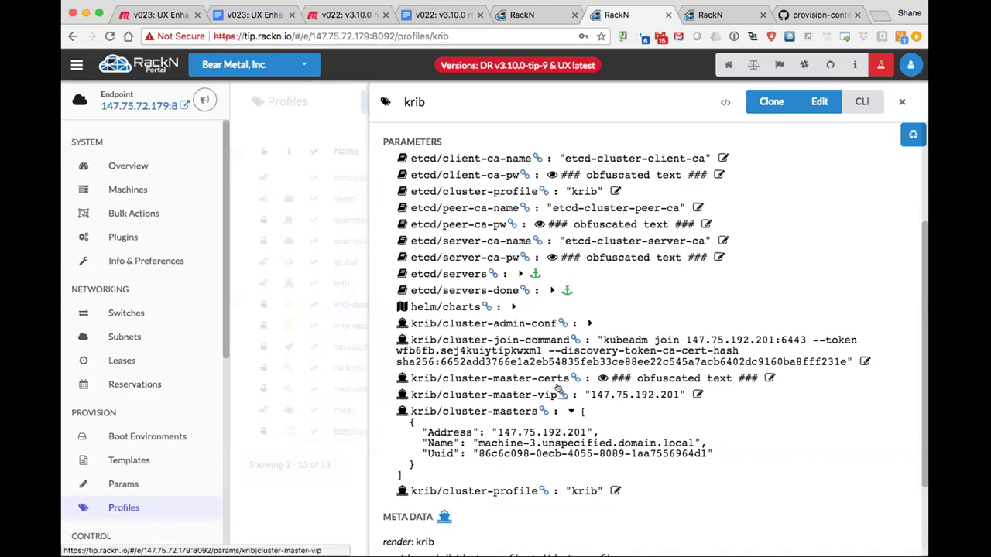
# - Examine the krib profile's render metadata entry alongside its kubectl section, highlighting the render: krib line
pyautogui.scroll(3, 496, 430)
pyautogui.scroll(-5, 465, 422)
pyautogui.moveTo(376, 447); pyautogui.dragTo(449, 448)
pyautogui.scroll(5, 544, 371)
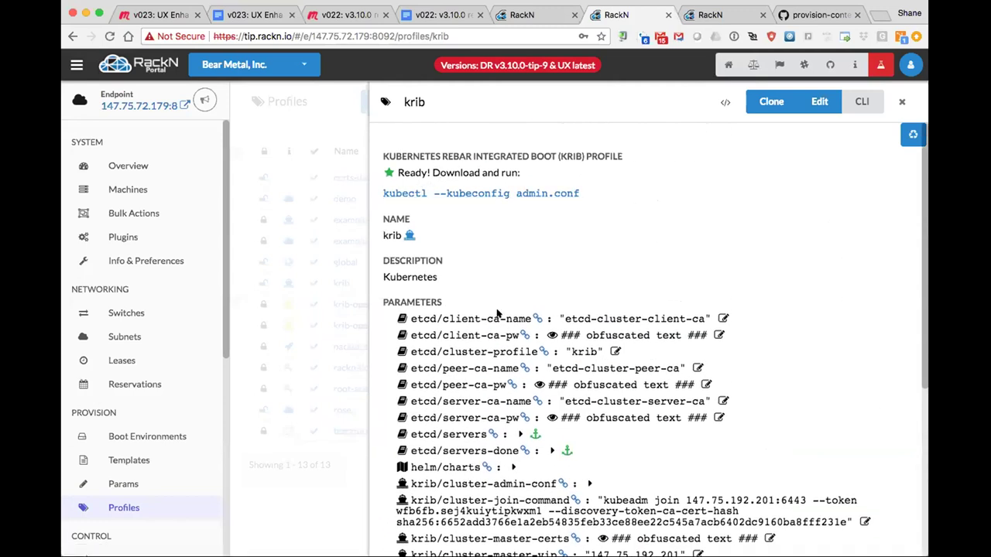
pyautogui.scroll(-5, 457, 407)
pyautogui.moveTo(433, 428); pyautogui.dragTo(381, 429)
pyautogui.scroll(5, 496, 333)
pyautogui.scroll(-1, 602, 231)
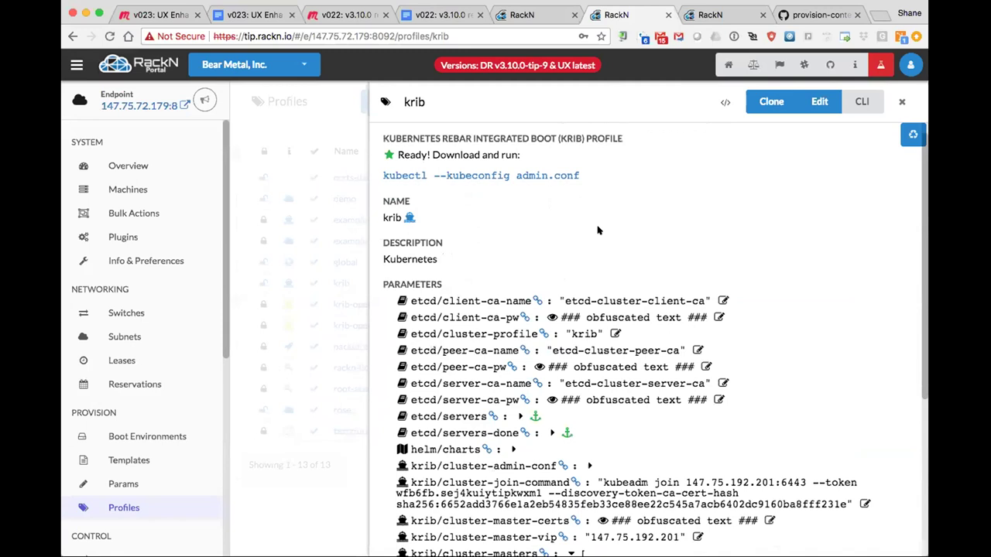
# - Expand the krib/cluster-admin-conf parameter to inspect its contents, and collapse it again
pyautogui.scroll(-4, 703, 253)
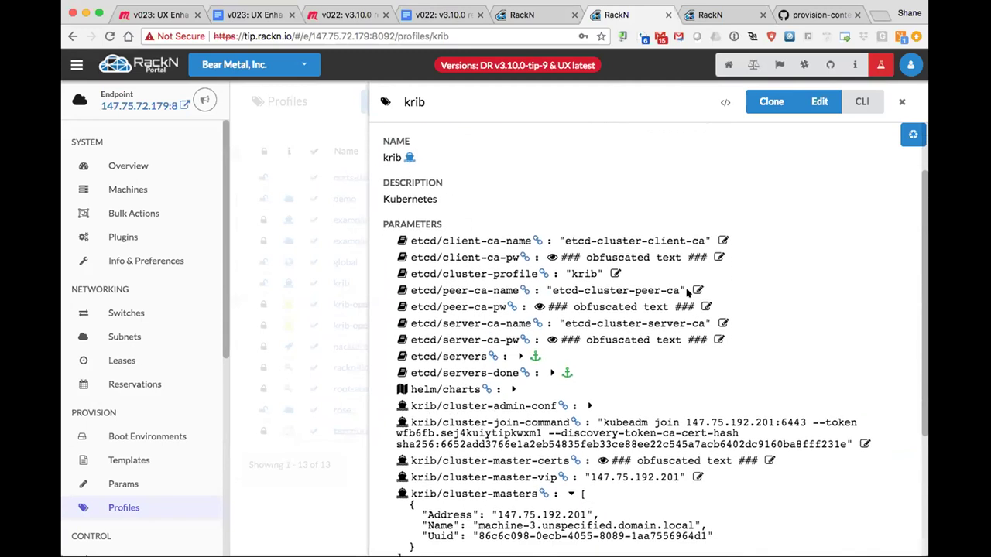
pyautogui.scroll(-5, 445, 366)
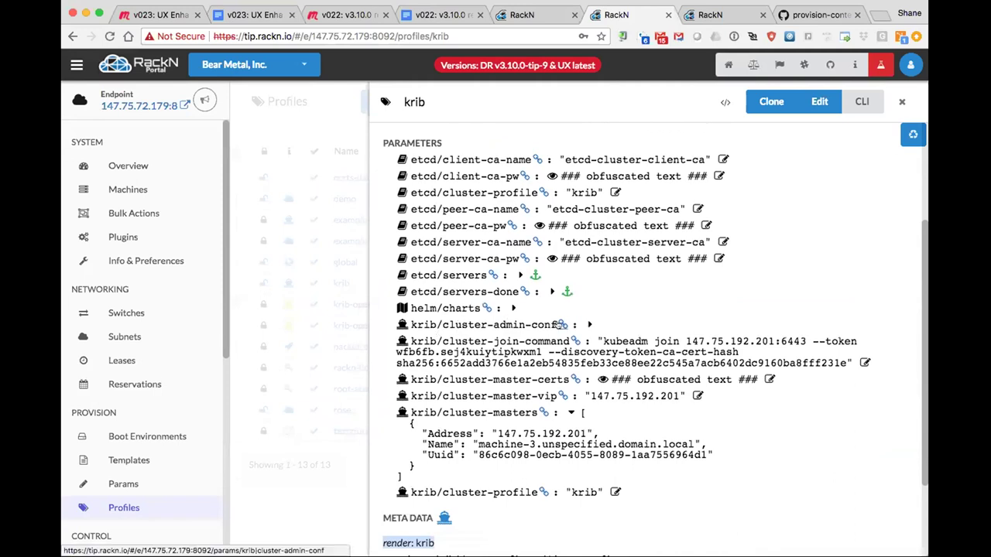
pyautogui.click(588, 325)
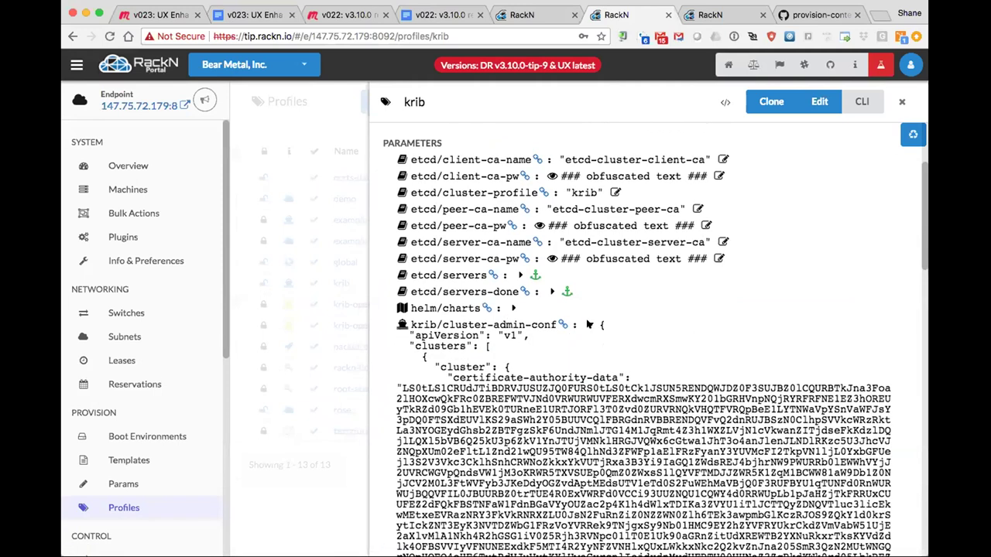
pyautogui.scroll(-4, 588, 325)
pyautogui.scroll(5, 588, 341)
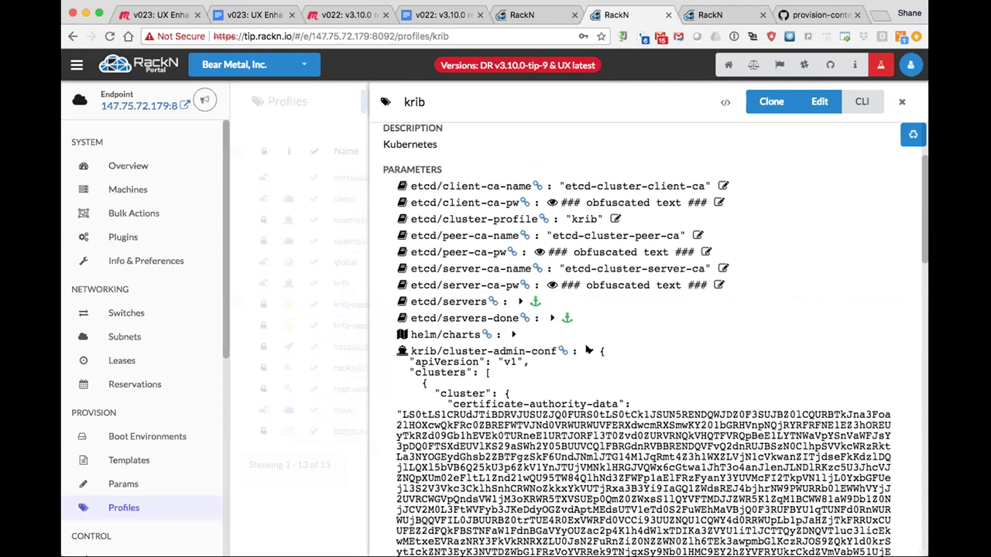
pyautogui.click(588, 351)
pyautogui.scroll(3, 510, 354)
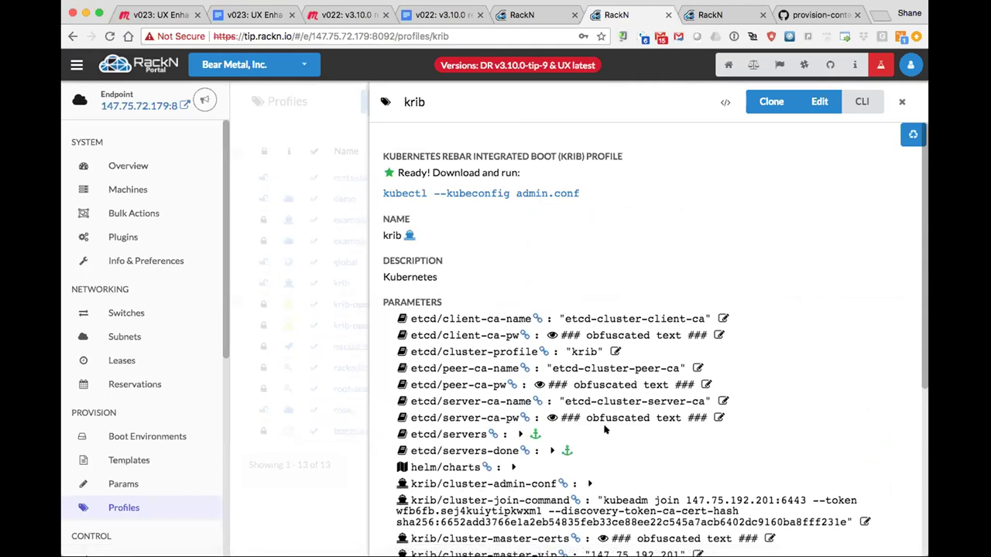
# - Close the krib profile to view the Bulk Actions list, and switch to the RackN browser tab showing the Templates list
pyautogui.click(243, 324)
pyautogui.click(168, 216)
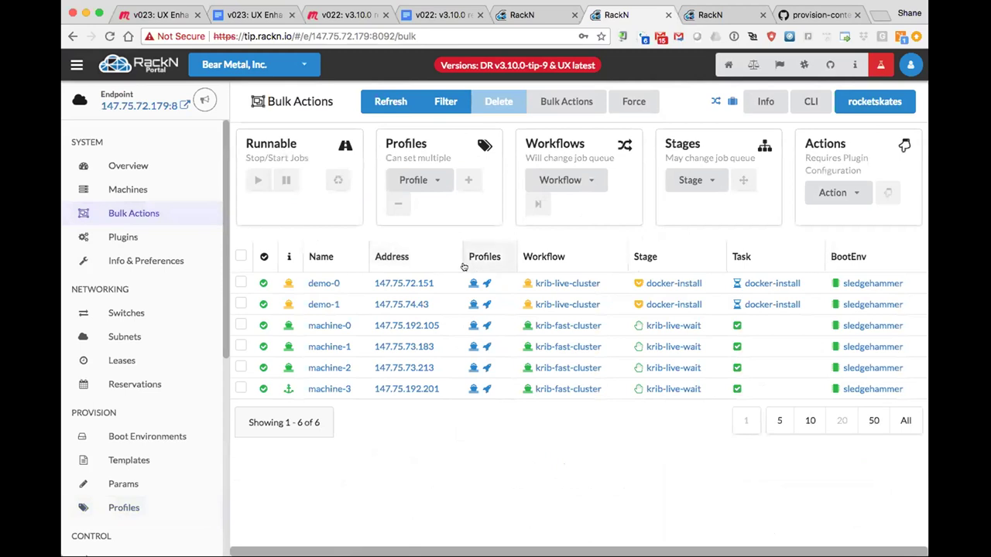
pyautogui.click(545, 16)
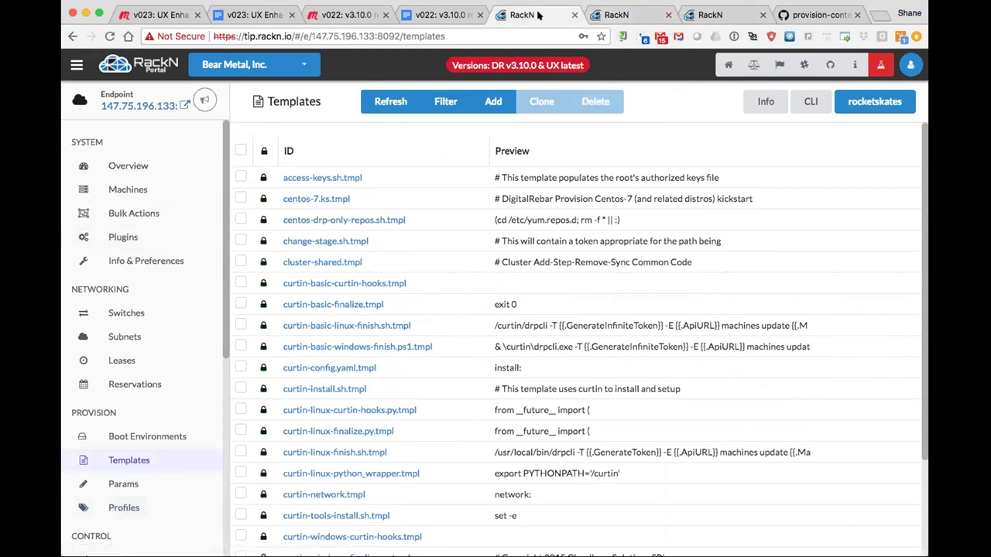
pyautogui.hotkey('ctrl', 't')
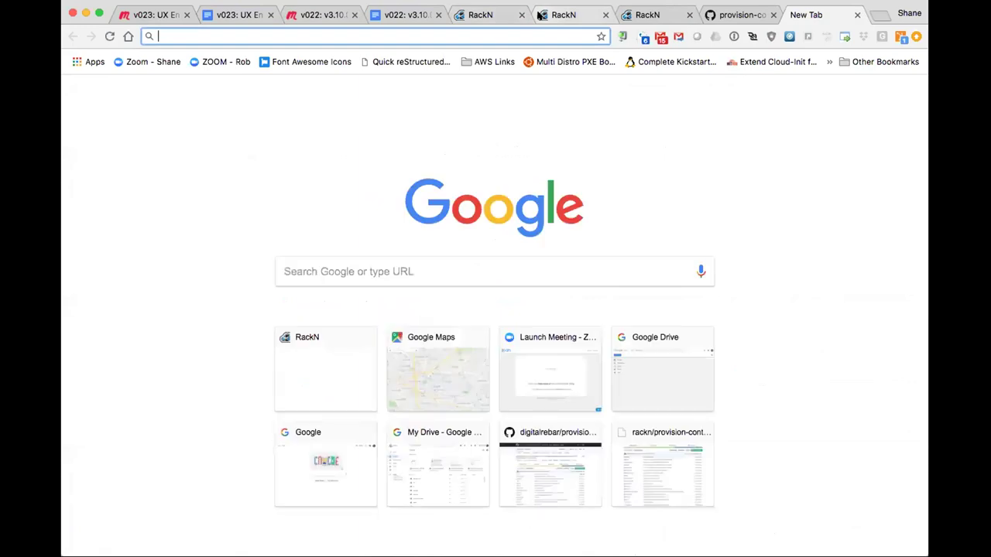
pyautogui.write('pkt.tuna.org:8091/files/')
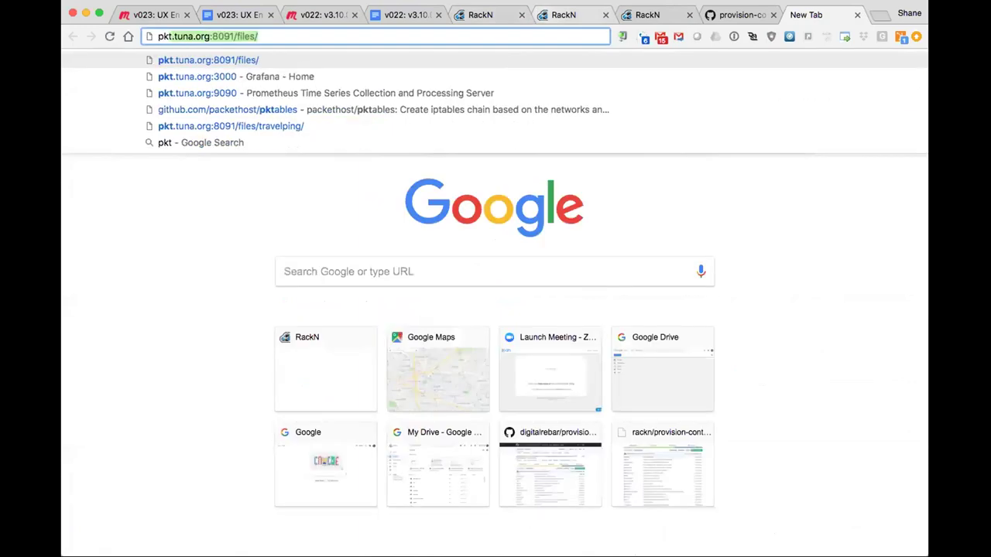
pyautogui.press('Right')
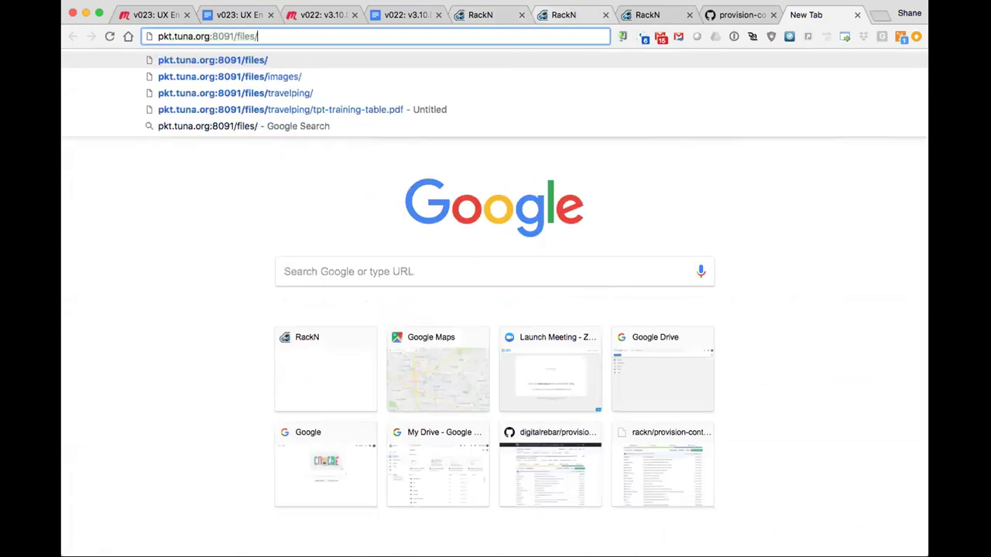
pyautogui.press('BackSpace')
pyautogui.press('BackSpace')
pyautogui.press('BackSpace')
pyautogui.press('BackSpace')
pyautogui.press('BackSpace')
pyautogui.press('BackSpace')
pyautogui.press('BackSpace')
pyautogui.press('BackSpace')
pyautogui.write('2')
pyautogui.press('Return')
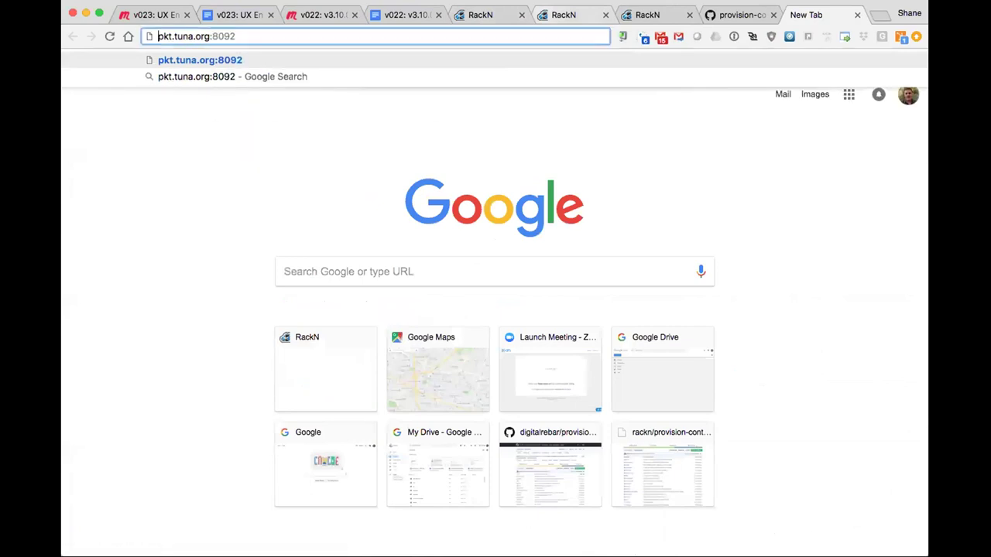
pyautogui.write('https://')
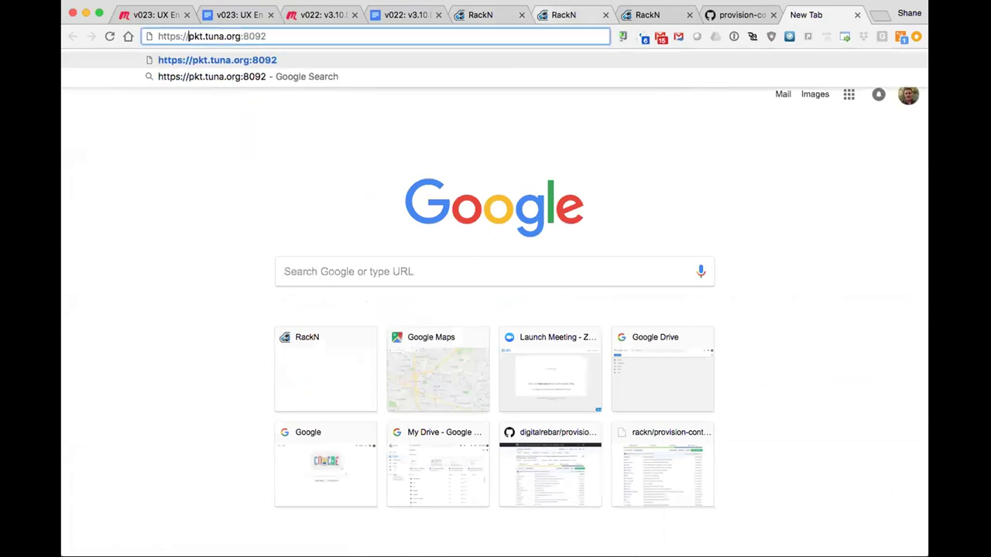
pyautogui.press('Return')
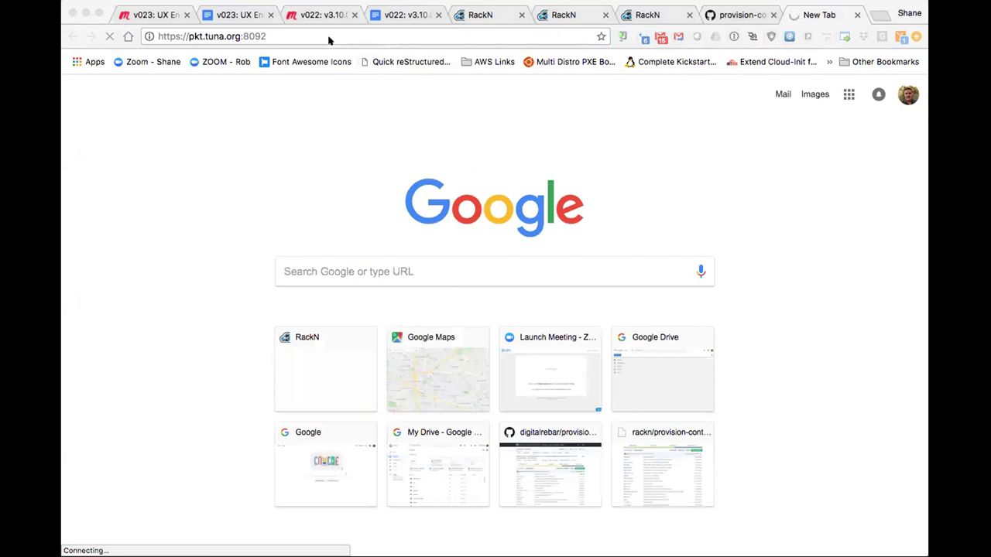
# - Find the RackN tab for the tip-9 endpoint among the open tabs and open its packet-ipmi plugin
pyautogui.click(485, 16)
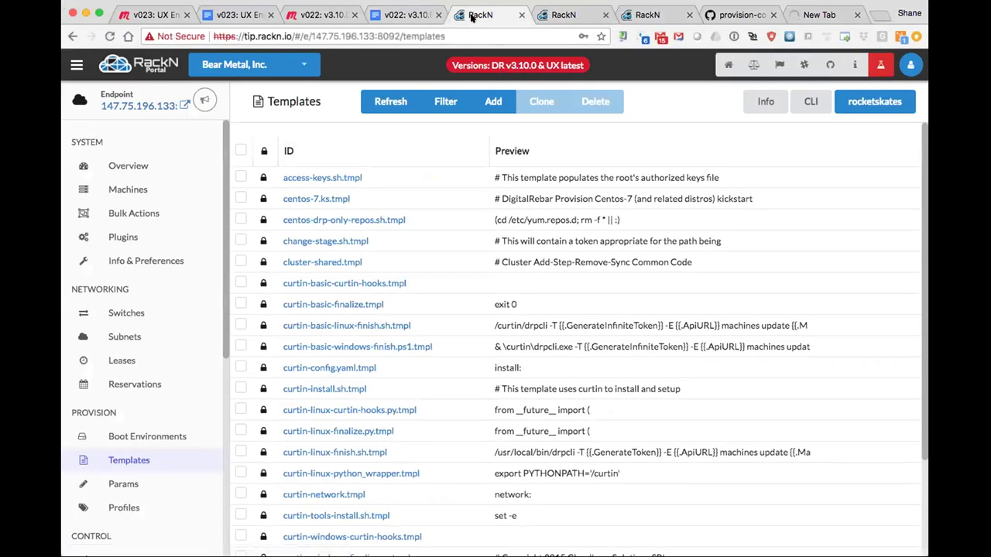
pyautogui.click(642, 16)
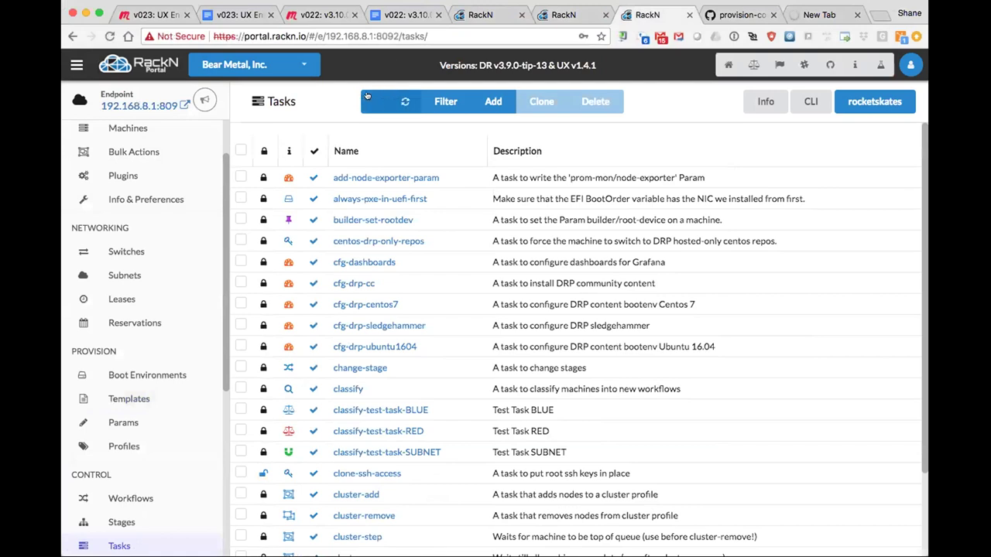
pyautogui.click(563, 15)
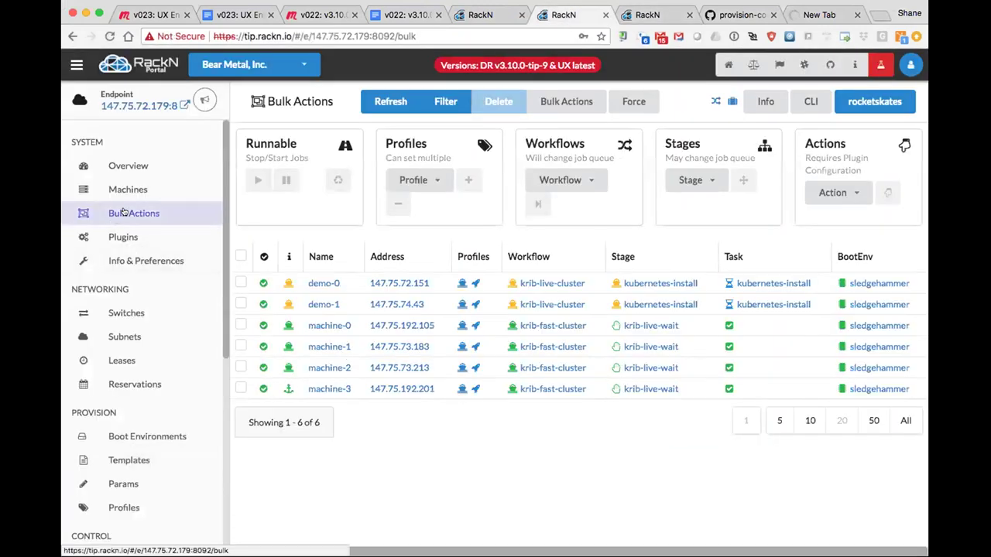
pyautogui.click(122, 236)
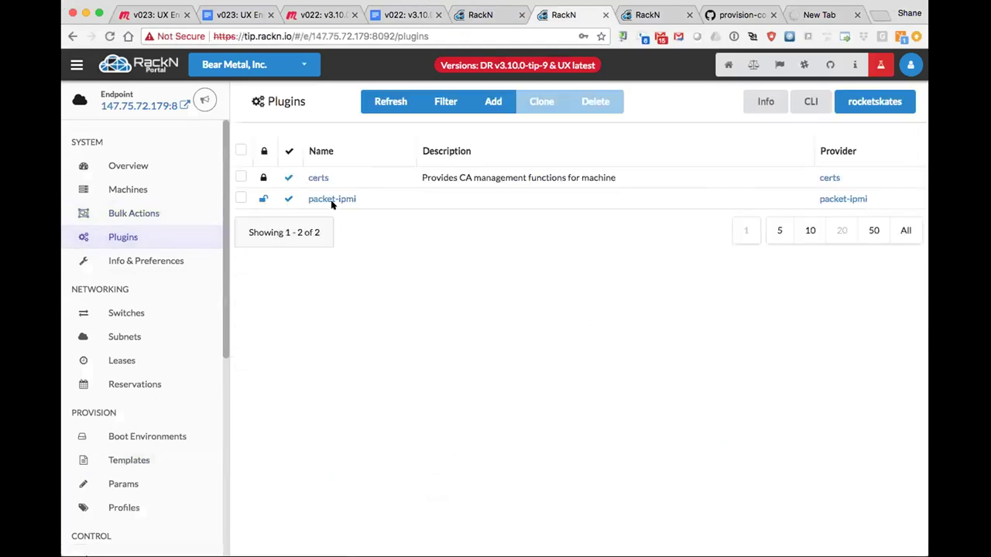
pyautogui.click(325, 200)
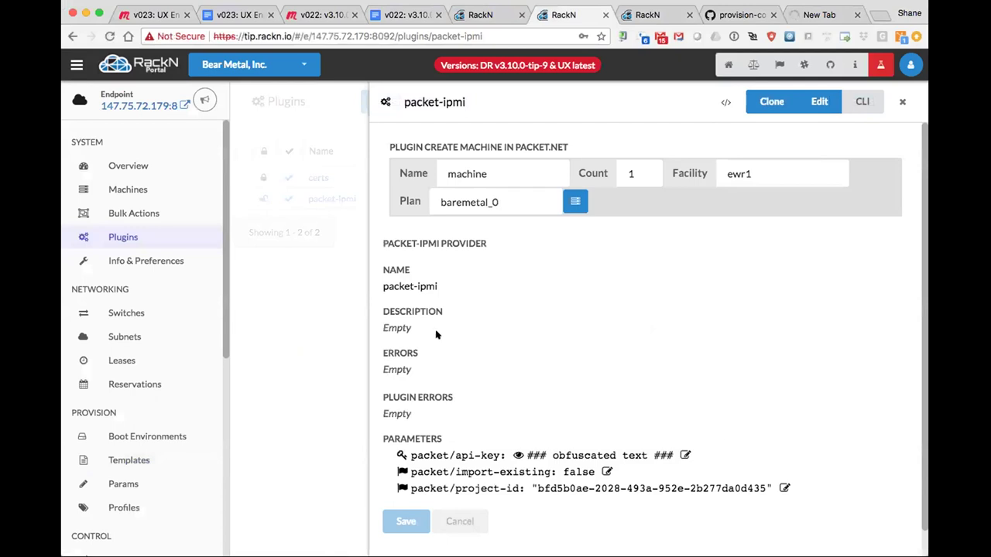
# - Create a Packet.net machine with the name machine-test from the plugin, highlight the created machine's name, and return to the Bulk Actions list
pyautogui.click(509, 175)
pyautogui.write('-test')
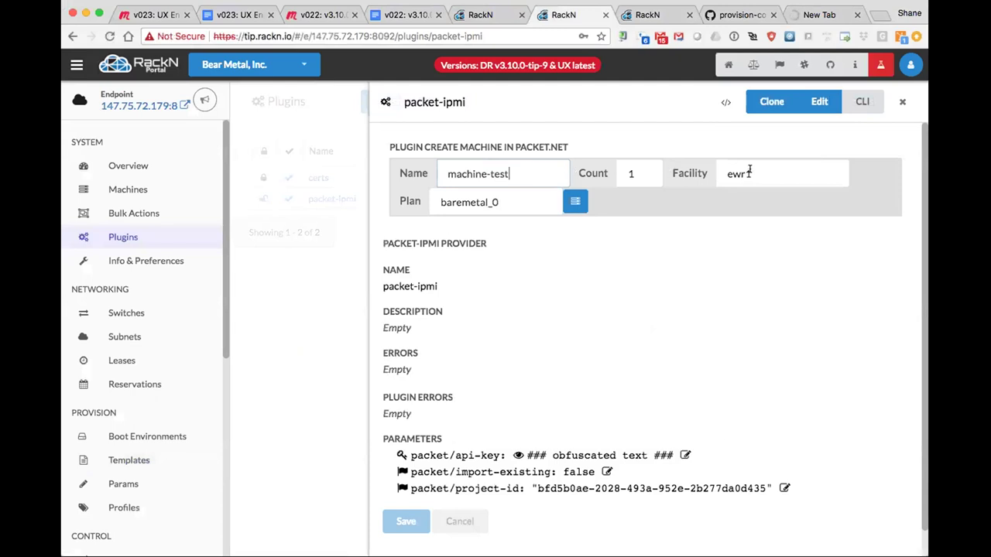
pyautogui.click(575, 201)
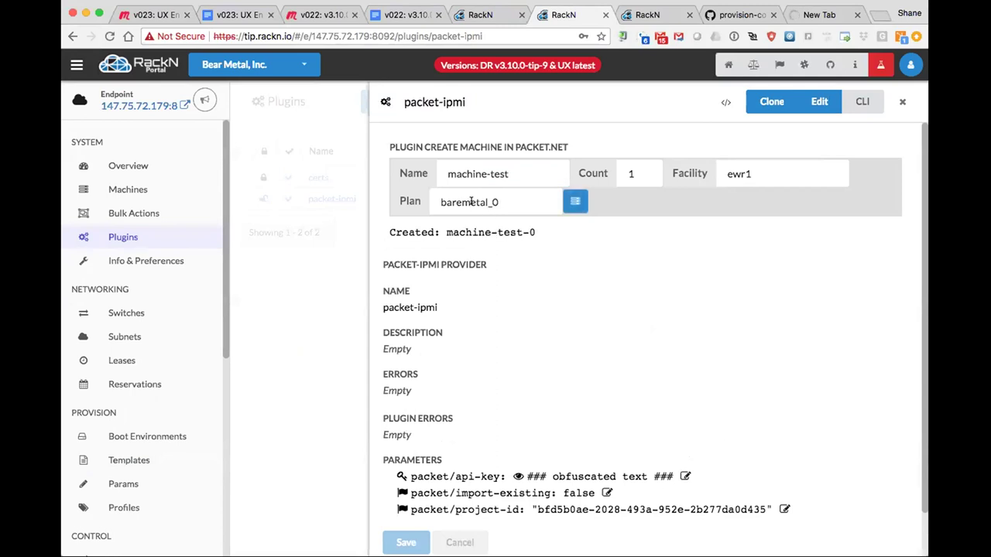
pyautogui.moveTo(445, 232); pyautogui.dragTo(532, 238)
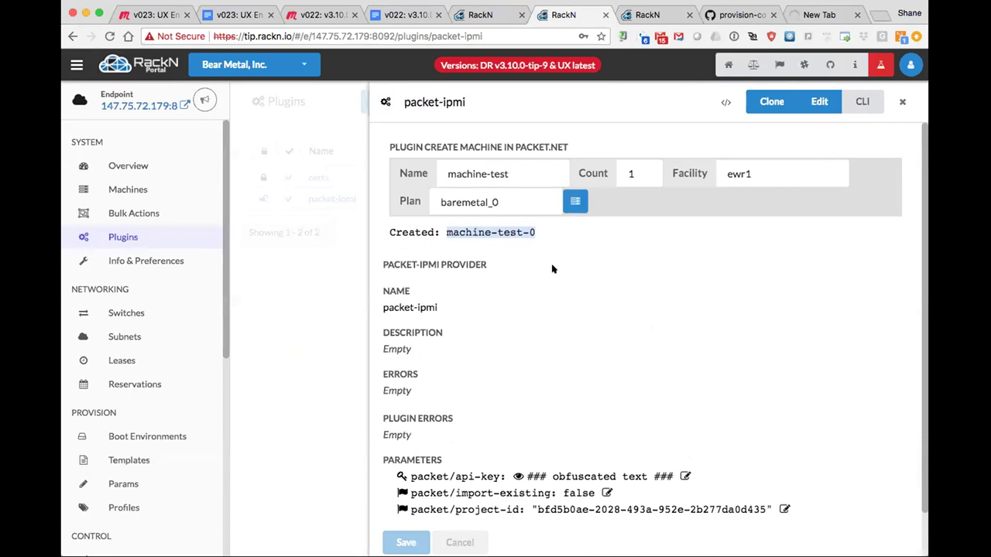
pyautogui.click(328, 291)
pyautogui.click(133, 213)
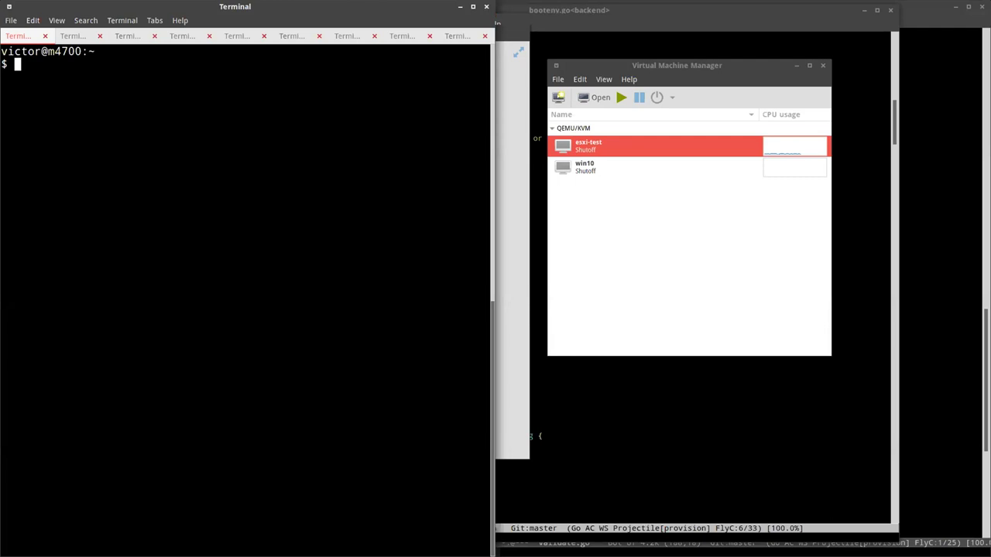
# - Switch to Terminal and start streaming Digital Rebar events with drpcli events watch
pyautogui.press('Up')
pyautogui.press('Up')
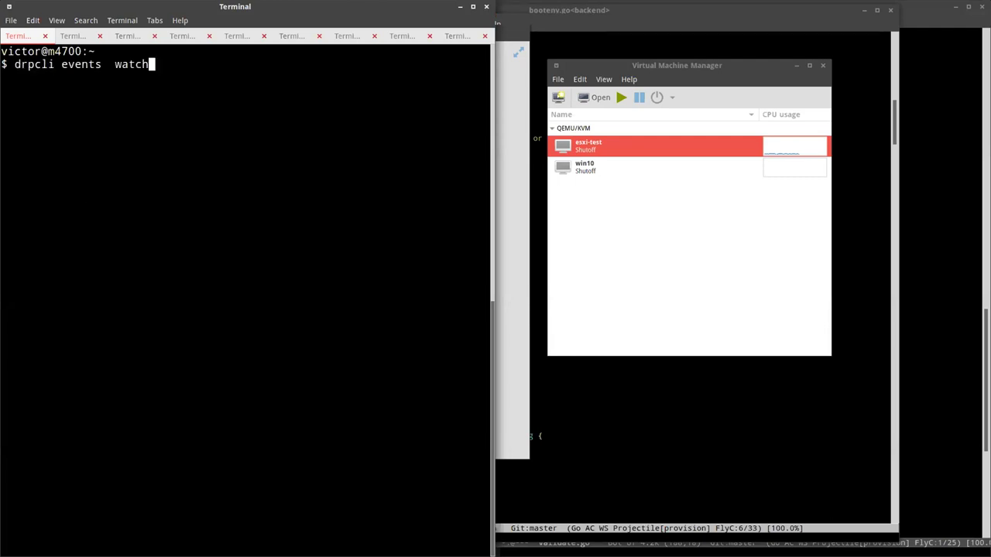
pyautogui.press('Return')
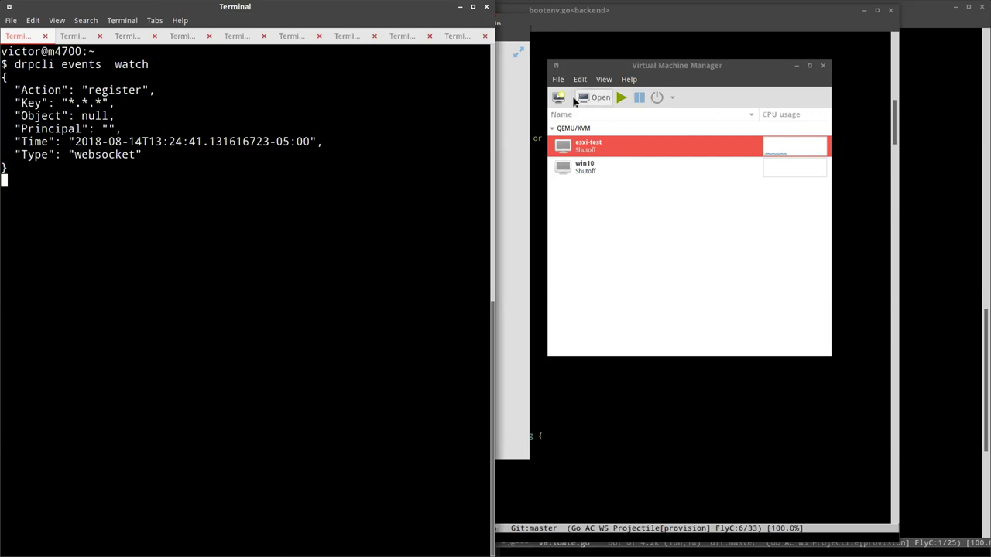
# - Start the esxi-test virtual machine, and inspect its streamed events and the drpcli logs watch output in the second terminal session
pyautogui.click(620, 98)
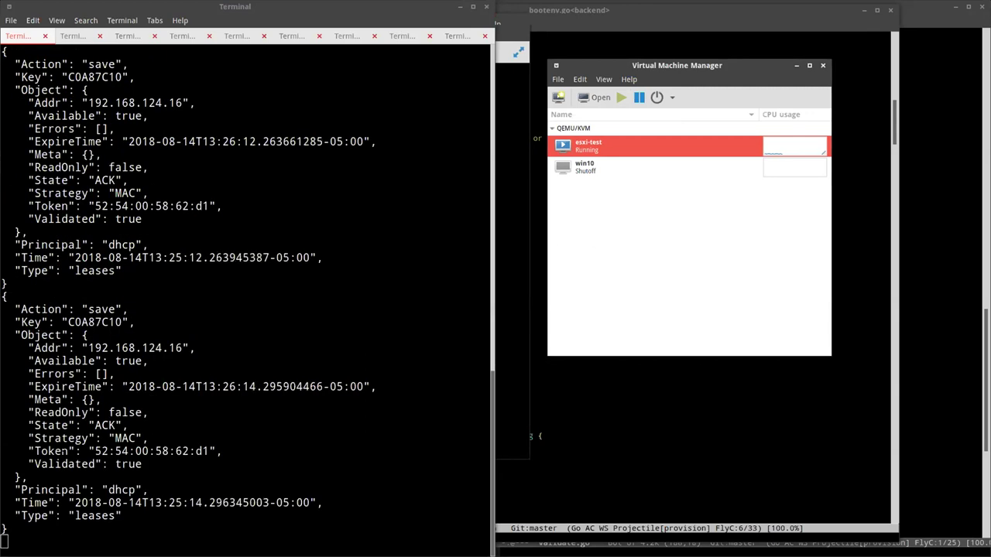
pyautogui.tripleClick(152, 490)
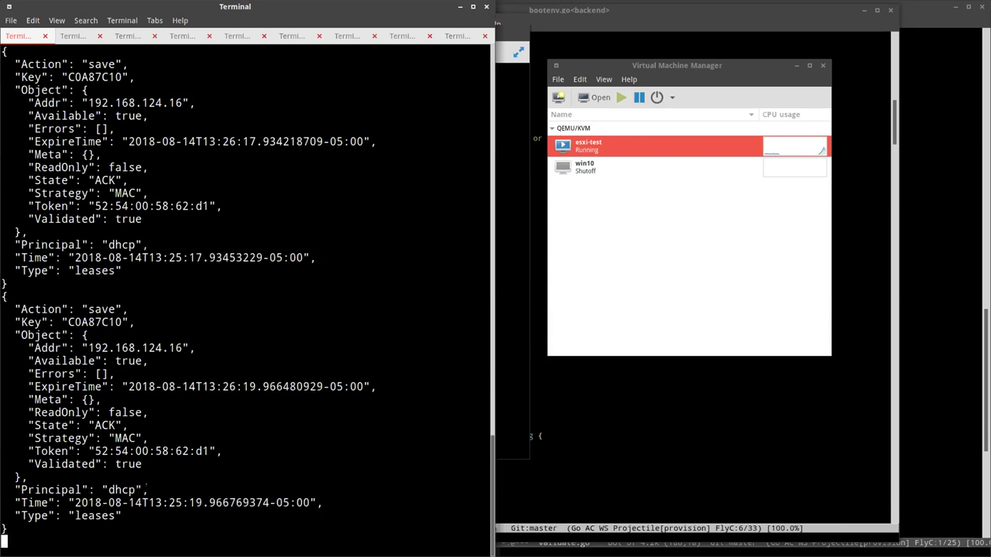
pyautogui.click(73, 36)
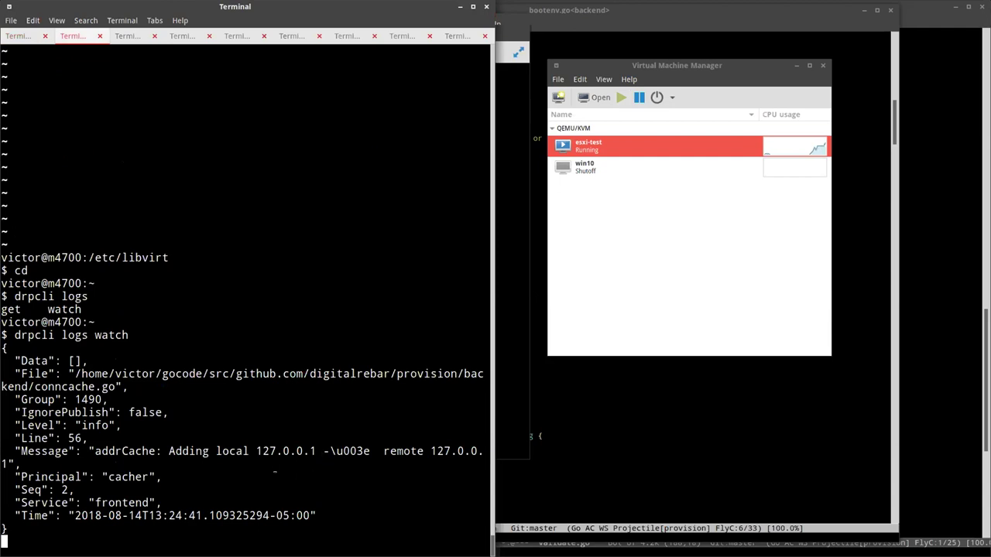
# - Return to the events watch session, highlight the runner principal in the latest machines event, and examine that event's recorded machine data
pyautogui.click(22, 37)
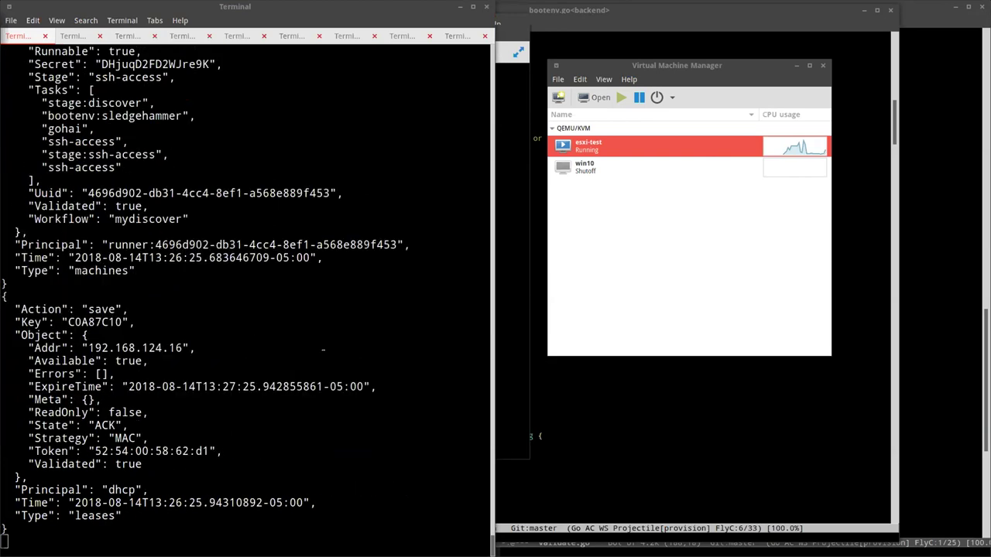
pyautogui.scroll(2, 323, 349)
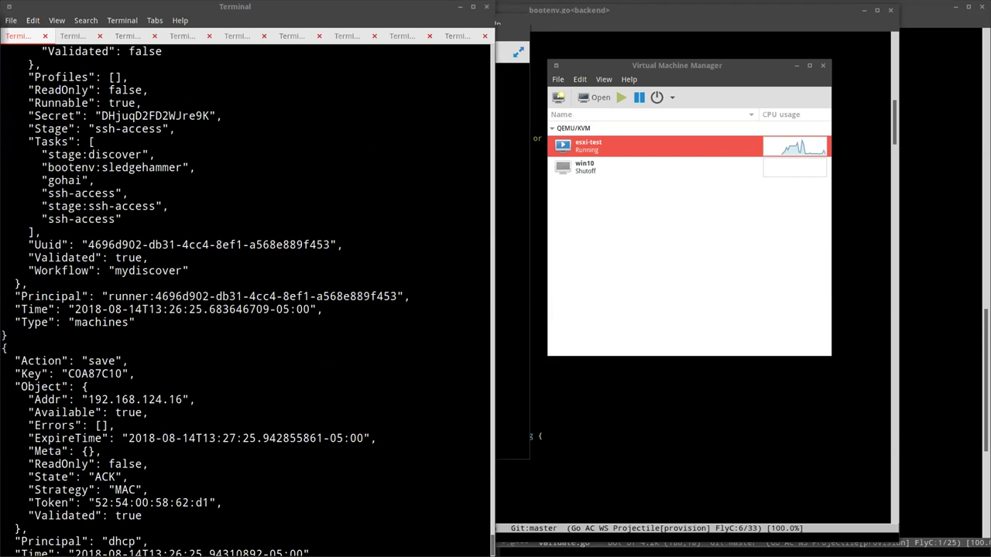
pyautogui.scroll(3, 323, 364)
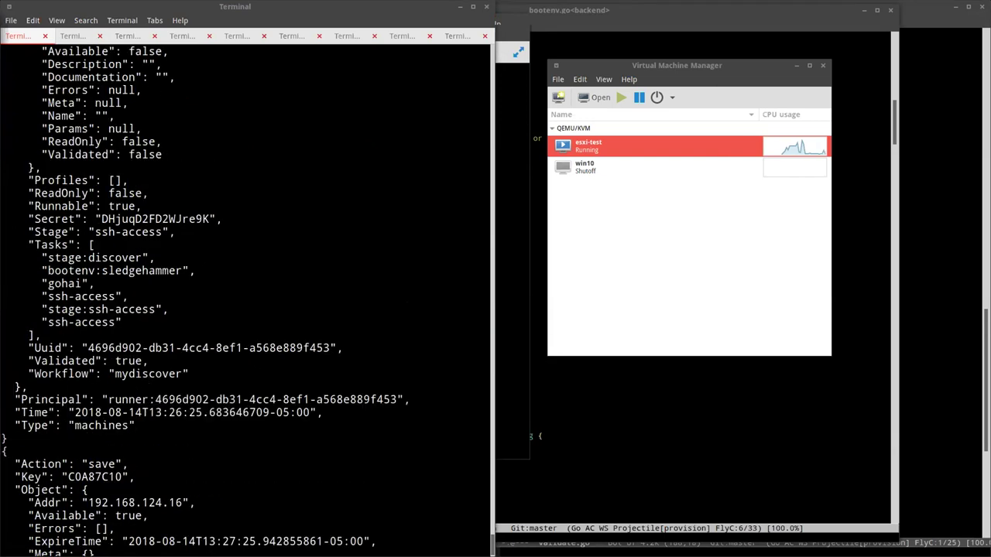
pyautogui.moveTo(109, 400); pyautogui.dragTo(404, 399)
pyautogui.scroll(5, 258, 400)
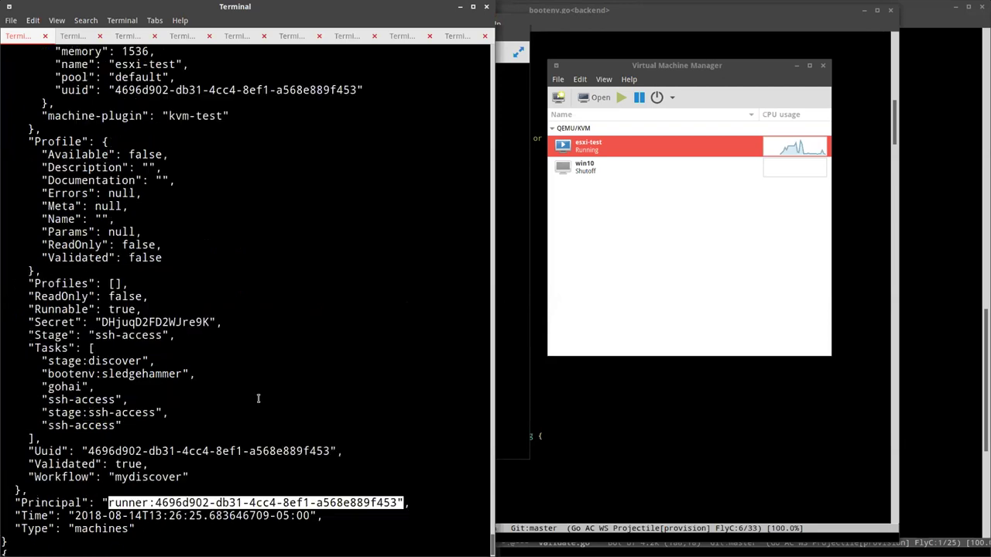
pyautogui.scroll(-9, 258, 399)
pyautogui.scroll(20, 258, 400)
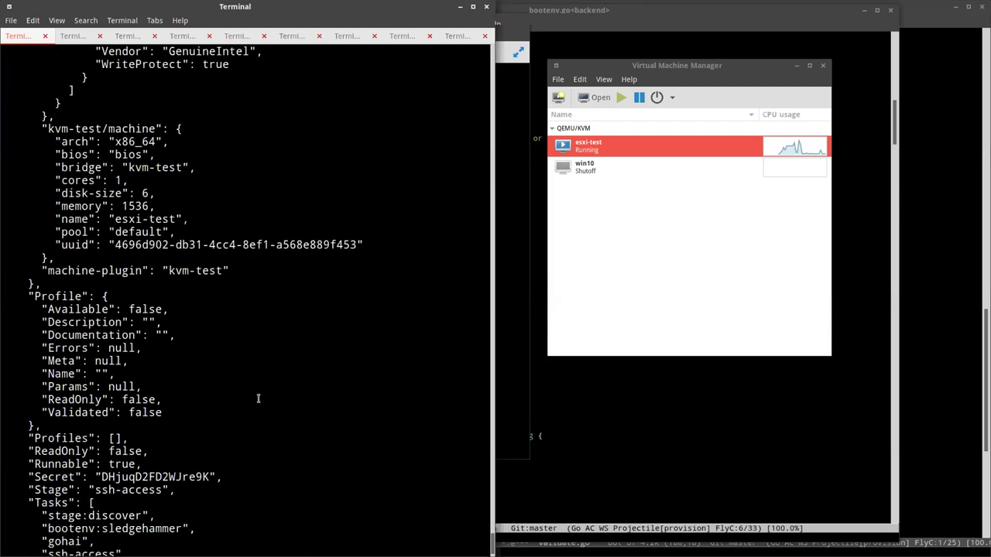
pyautogui.scroll(5, 260, 438)
pyautogui.scroll(-20, 260, 438)
pyautogui.scroll(10, 260, 438)
pyautogui.scroll(-10, 261, 438)
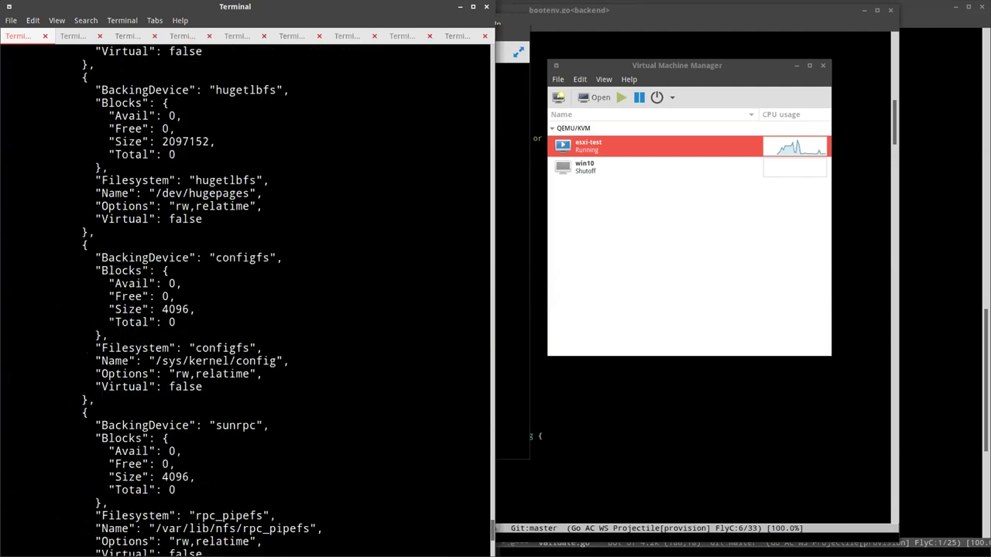
# - In the logs watch session, highlight the principal of the newest job_create.go entry and review the earlier entries
pyautogui.click(78, 37)
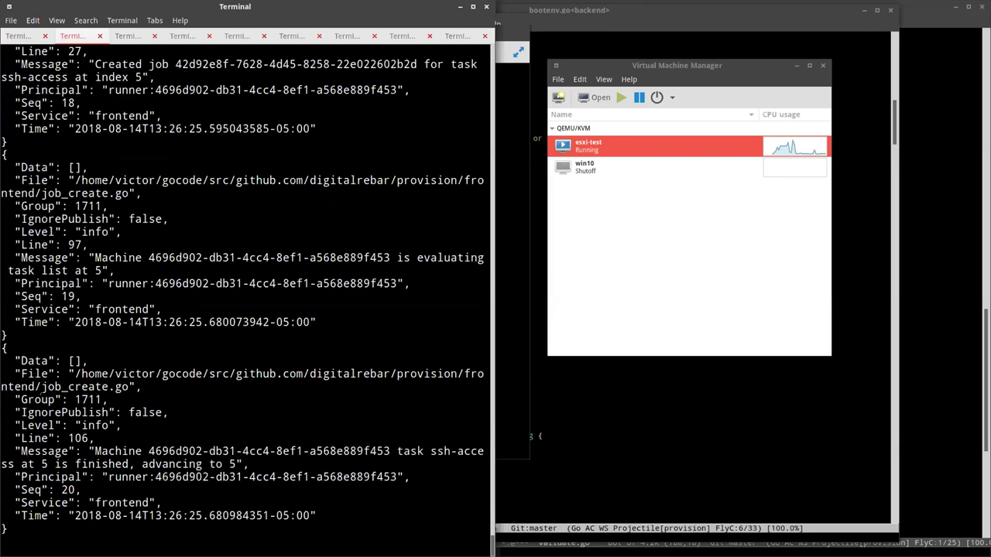
pyautogui.moveTo(42, 477); pyautogui.dragTo(314, 478)
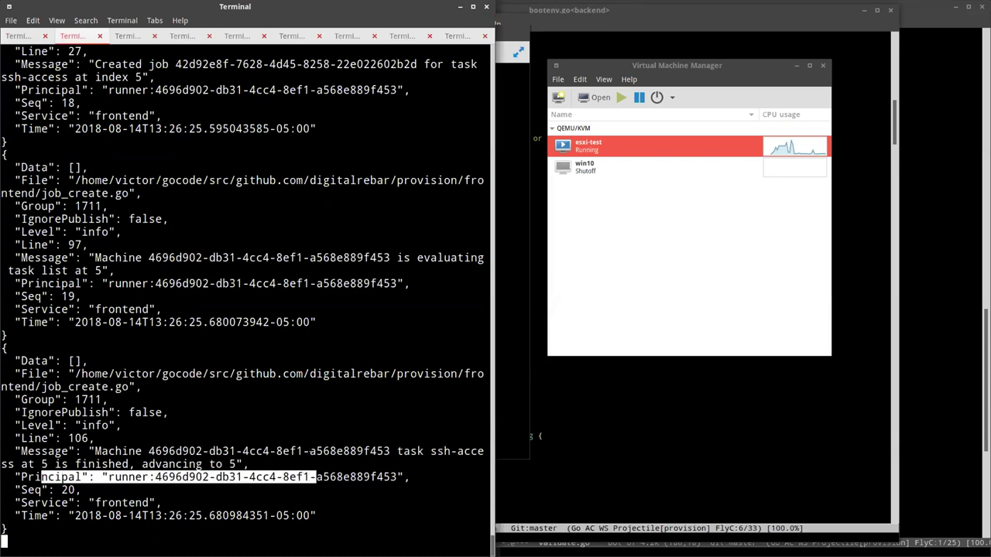
pyautogui.scroll(8, 246, 294)
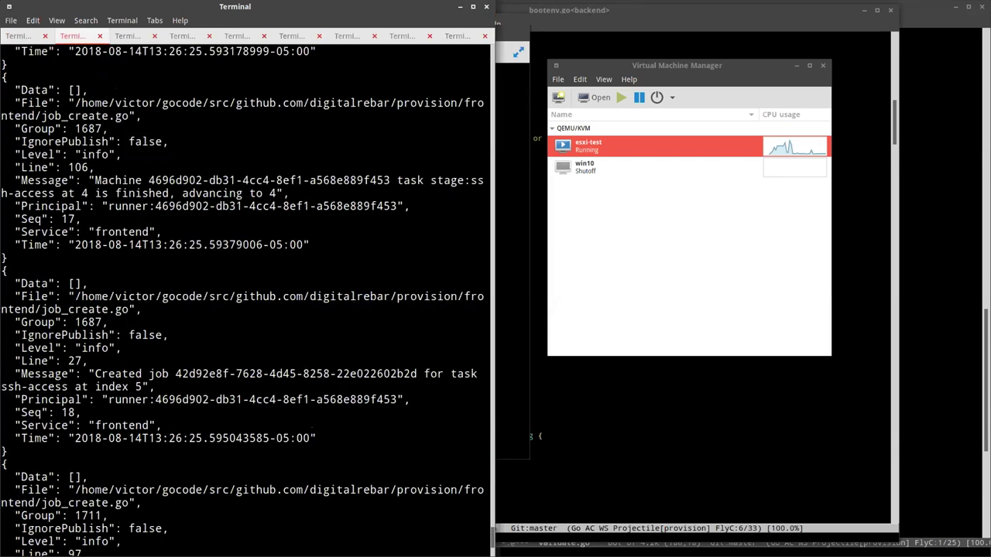
pyautogui.scroll(3, 245, 294)
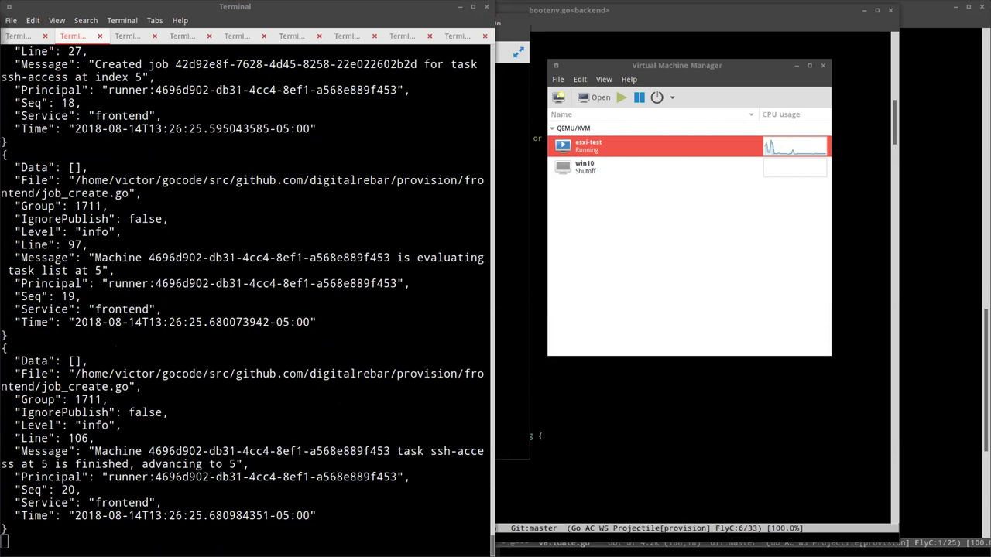
# - Run drpcli machines list in the third terminal session and return to the logs watch output
pyautogui.click(18, 37)
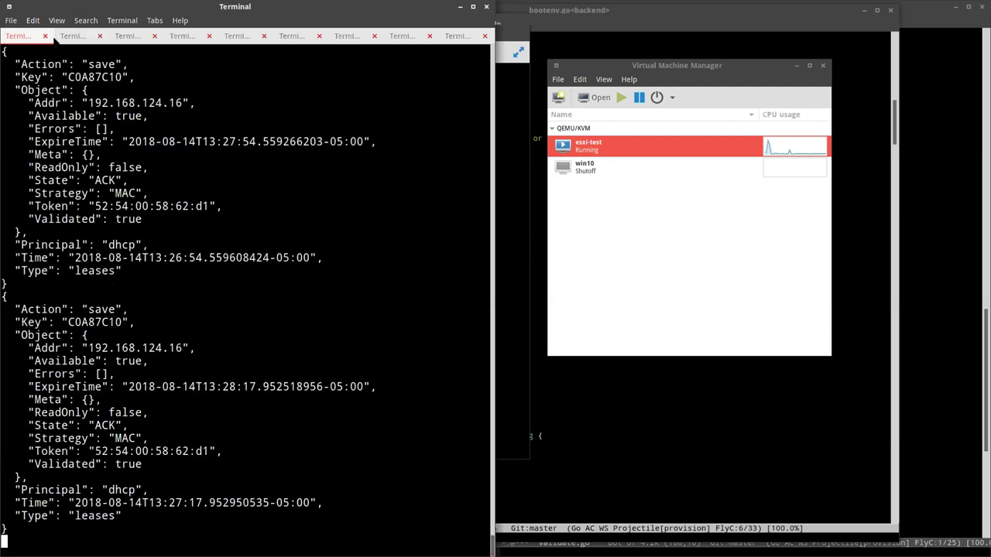
pyautogui.click(106, 36)
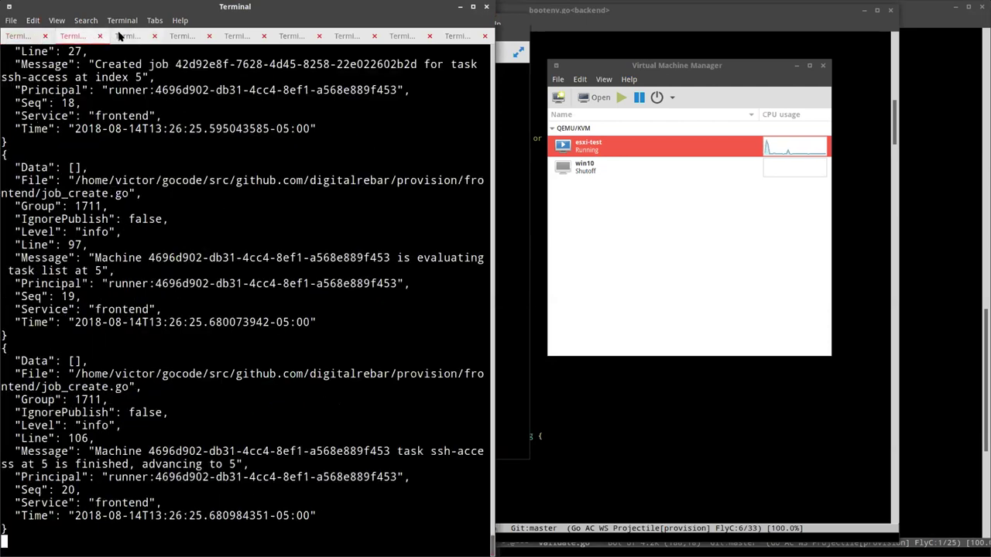
pyautogui.click(124, 36)
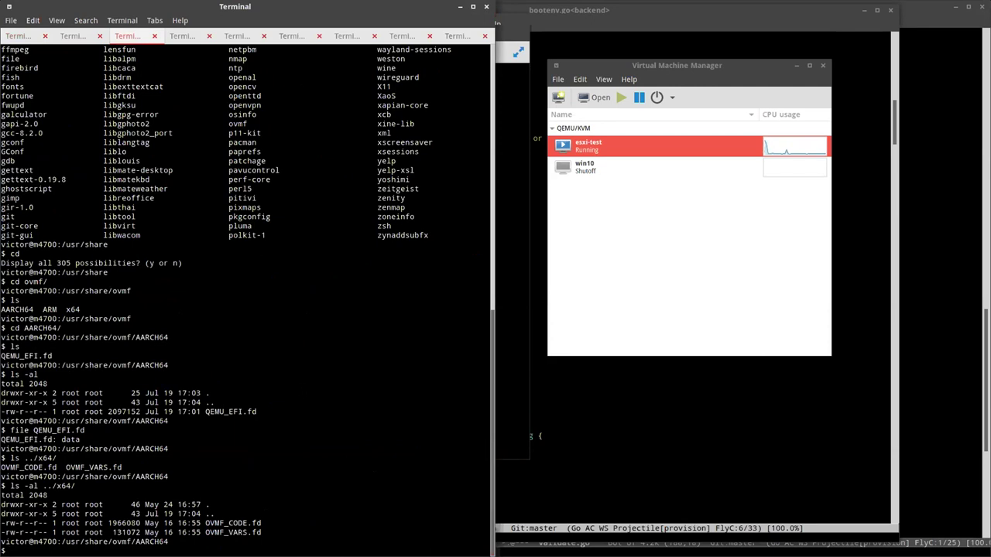
pyautogui.write('drpcli machines list')
pyautogui.press('Return')
pyautogui.hotkey('ctrl', 'pageup')
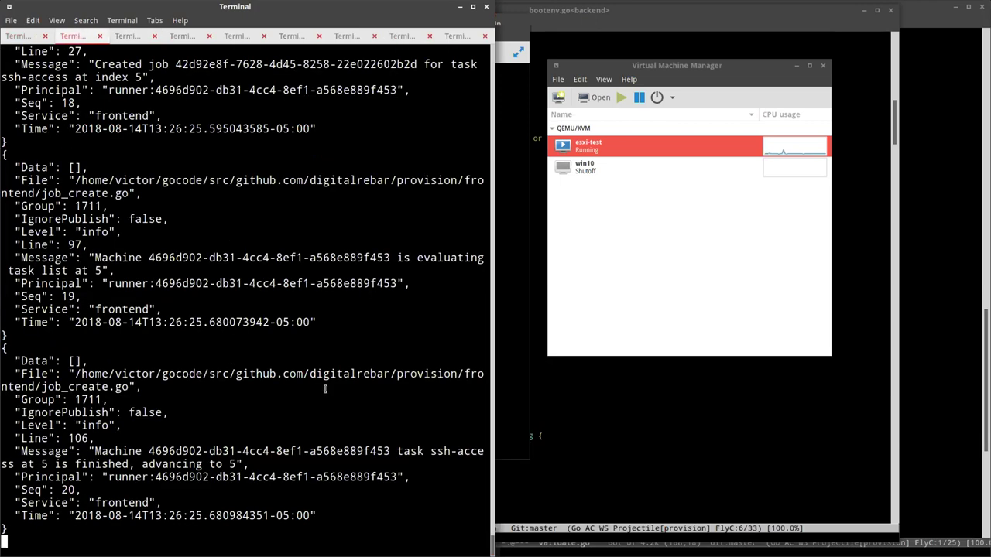
# - Review recent entries in the events watch session and highlight the dhcp principal of the latest leases event
pyautogui.click(31, 36)
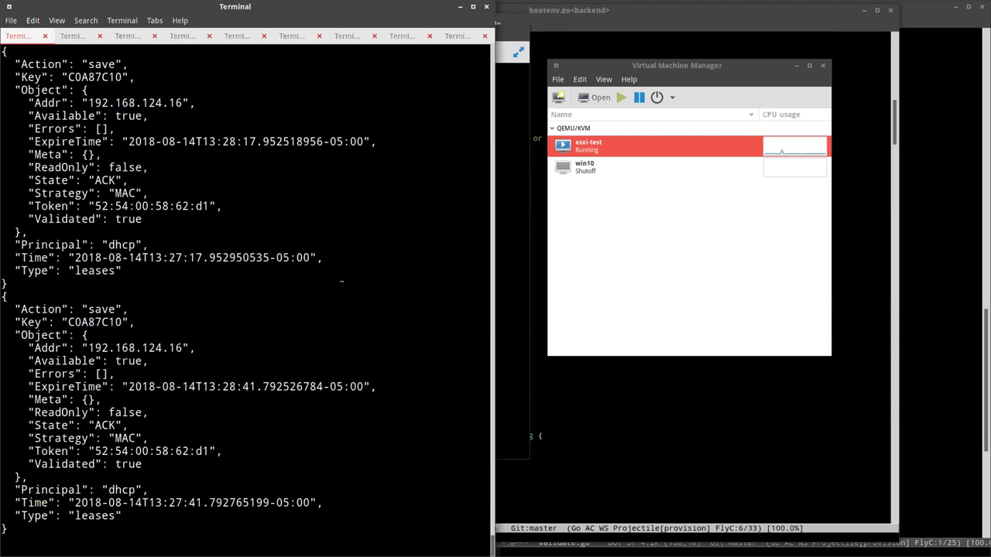
pyautogui.scroll(9, 340, 284)
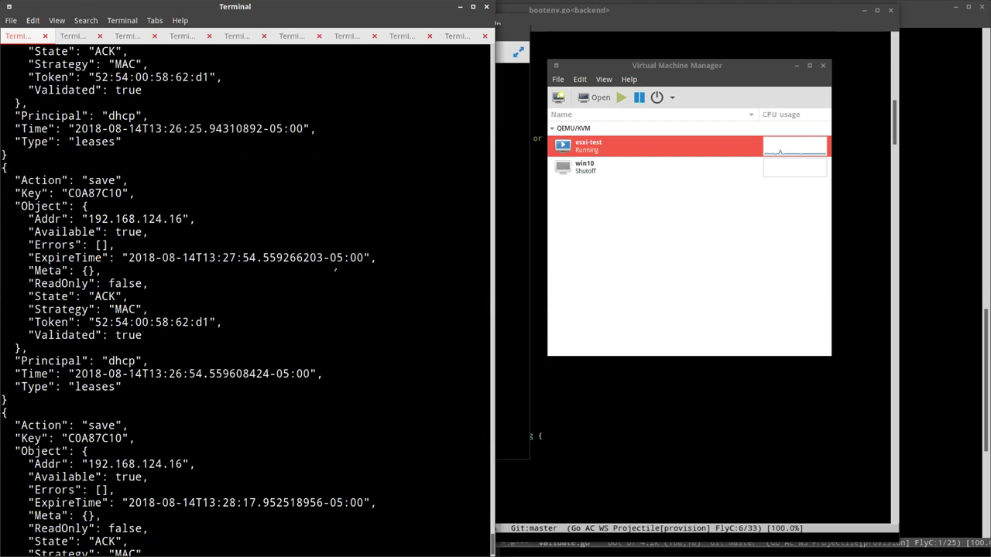
pyautogui.scroll(10, 336, 270)
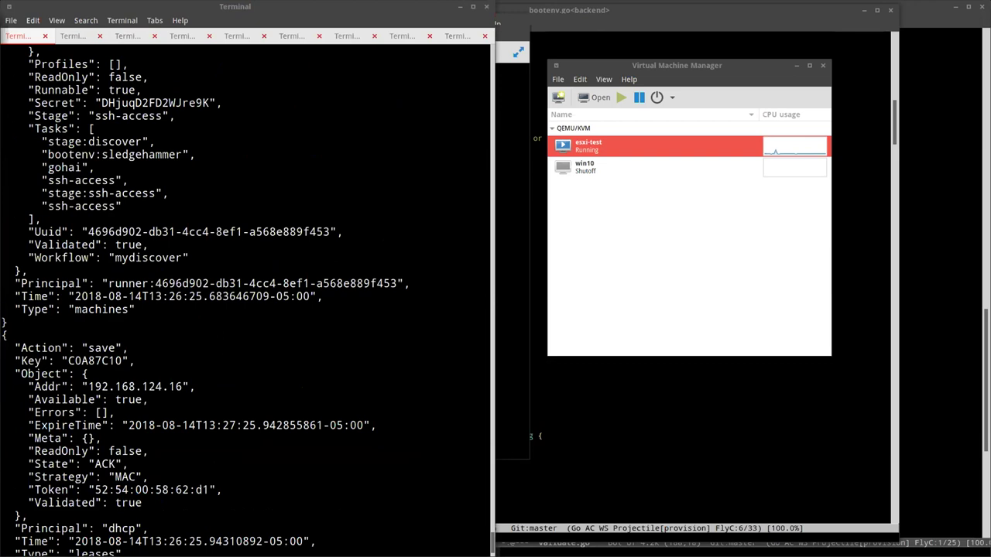
pyautogui.scroll(-10, 248, 372)
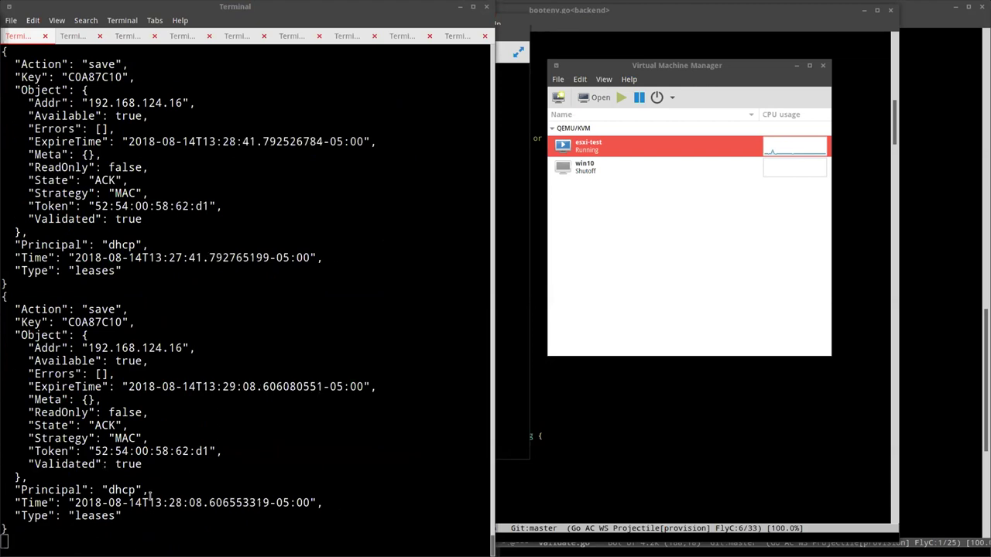
pyautogui.moveTo(1, 461); pyautogui.dragTo(137, 492)
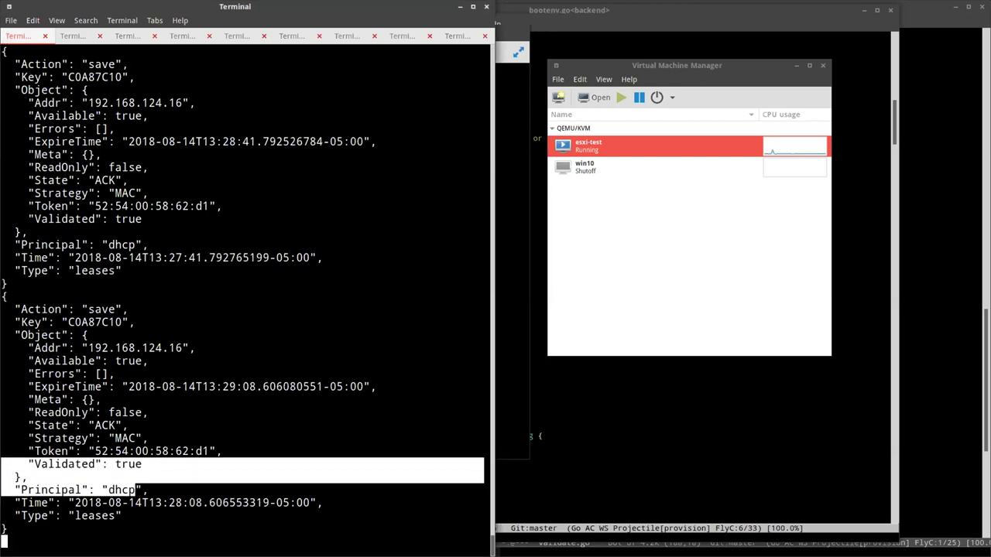
# - In the logs watch session, highlight the runner principal of a job entry and the message of the frontend.go audit entry
pyautogui.click(74, 36)
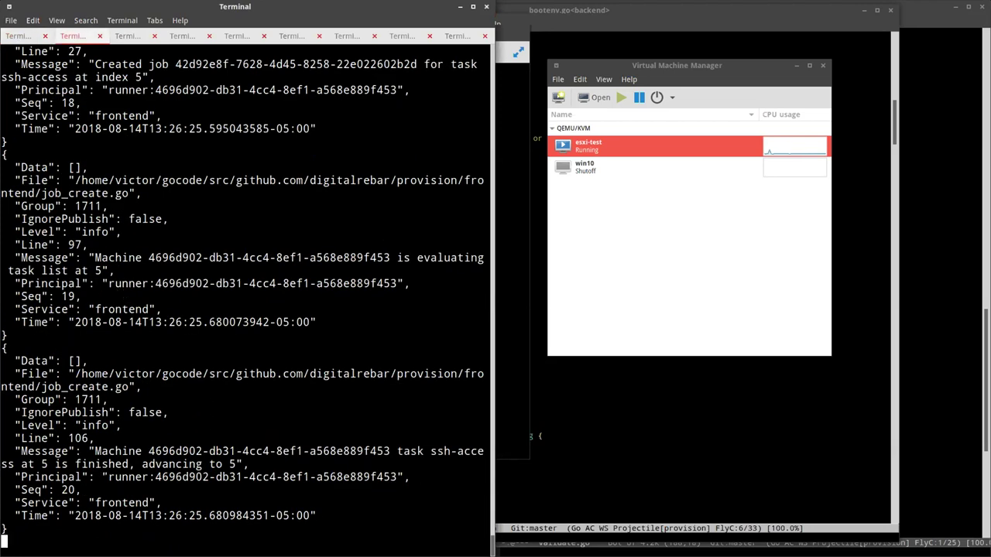
pyautogui.moveTo(106, 477); pyautogui.dragTo(397, 478)
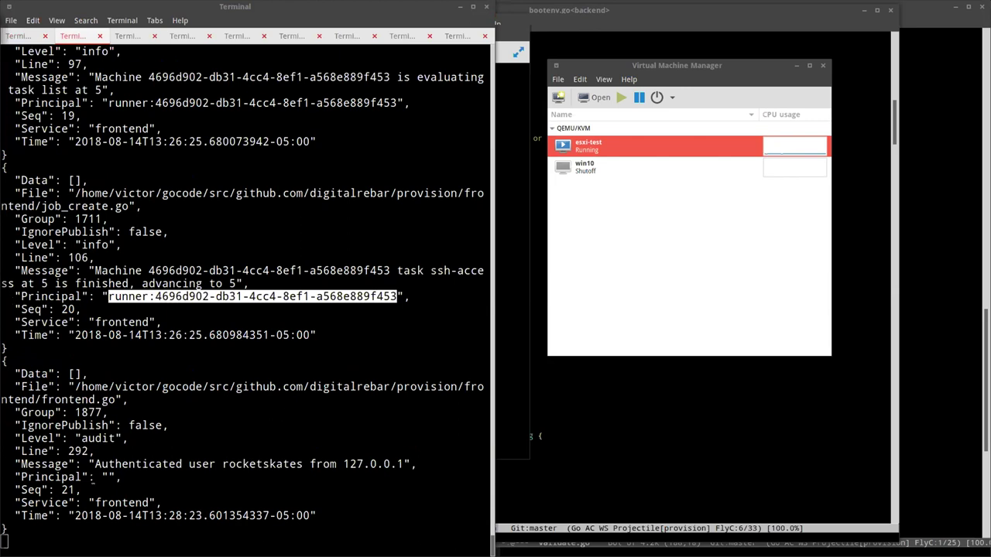
pyautogui.moveTo(48, 463); pyautogui.dragTo(429, 471)
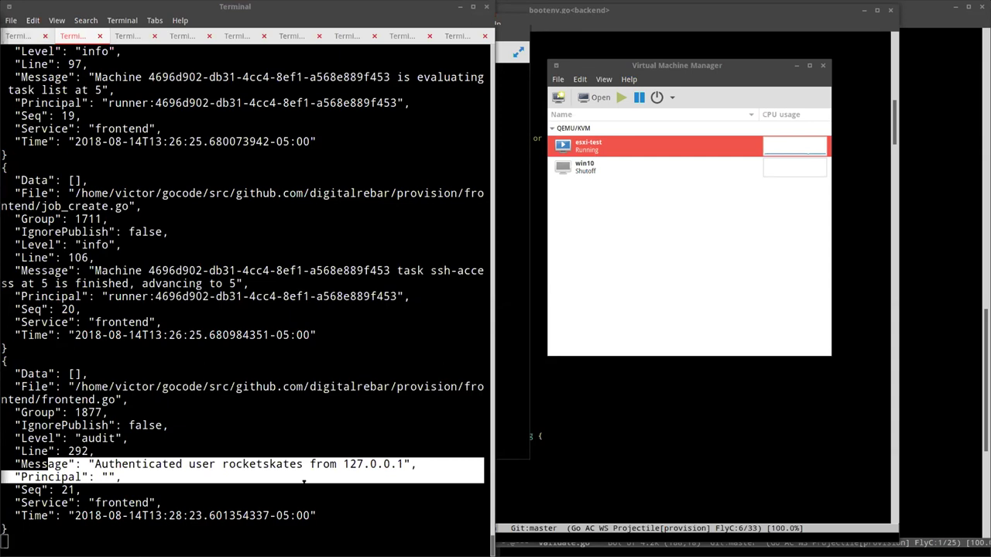
# - Examine the streamed delete event for the test-sledgehammer boot environment in the events watch session
pyautogui.click(29, 37)
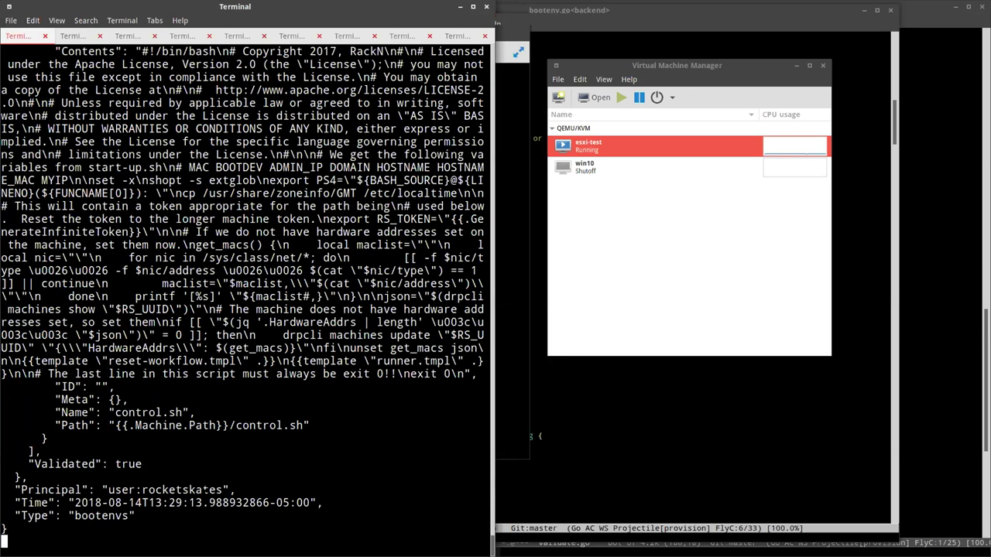
pyautogui.scroll(2, 248, 482)
pyautogui.scroll(15, 246, 294)
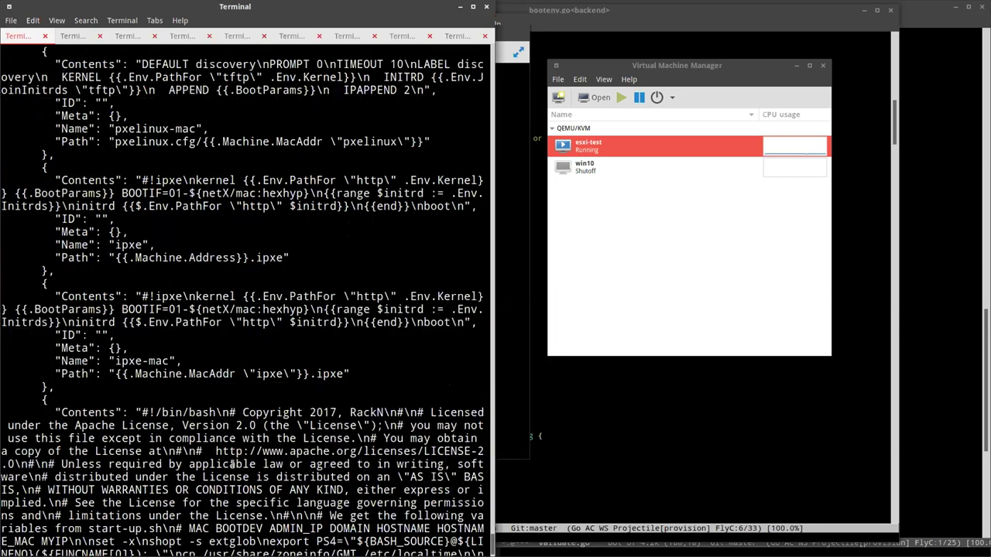
pyautogui.scroll(-5, 245, 294)
pyautogui.scroll(12, 226, 466)
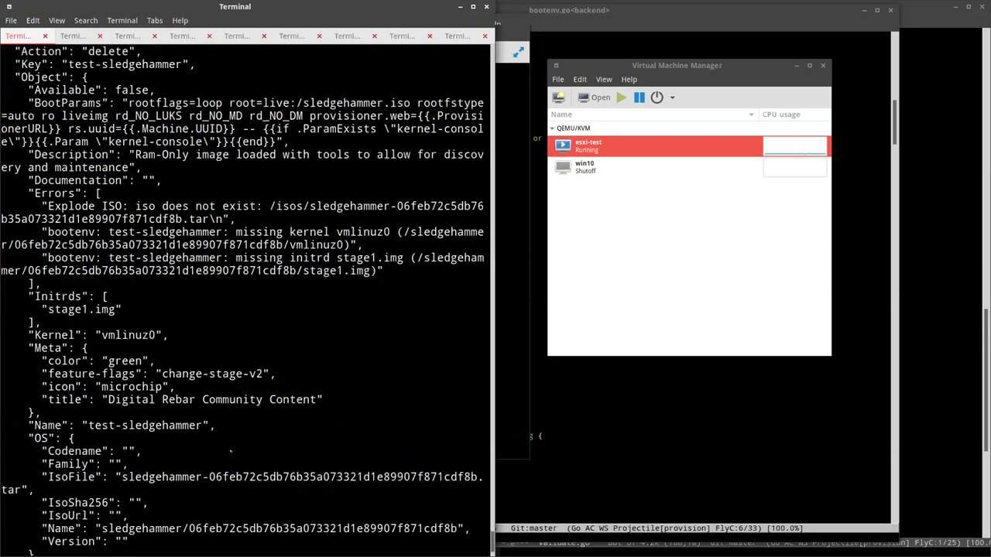
pyautogui.scroll(-10, 226, 466)
pyautogui.scroll(-10, 225, 465)
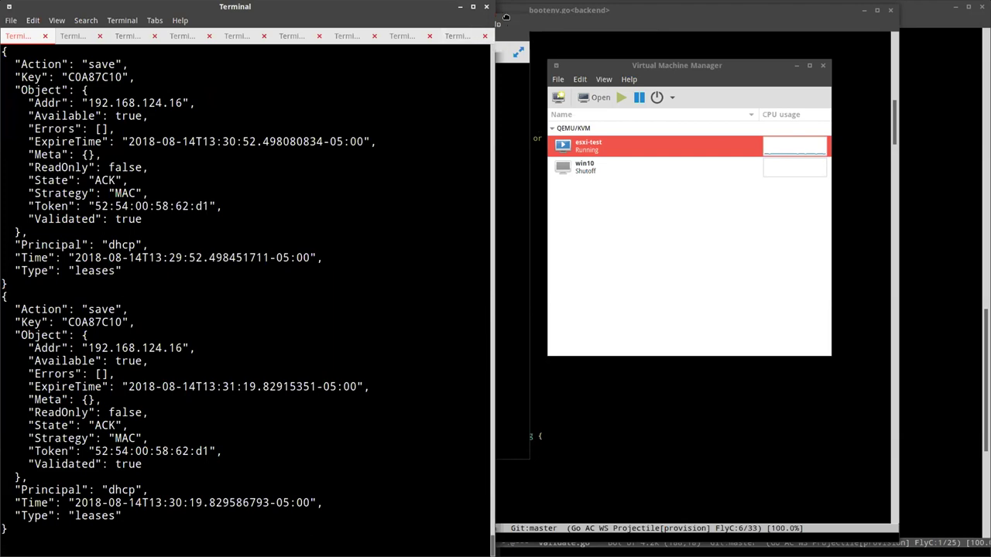
# - Open the Zoom group chat window
pyautogui.click(662, 28)
pyautogui.click(656, 92)
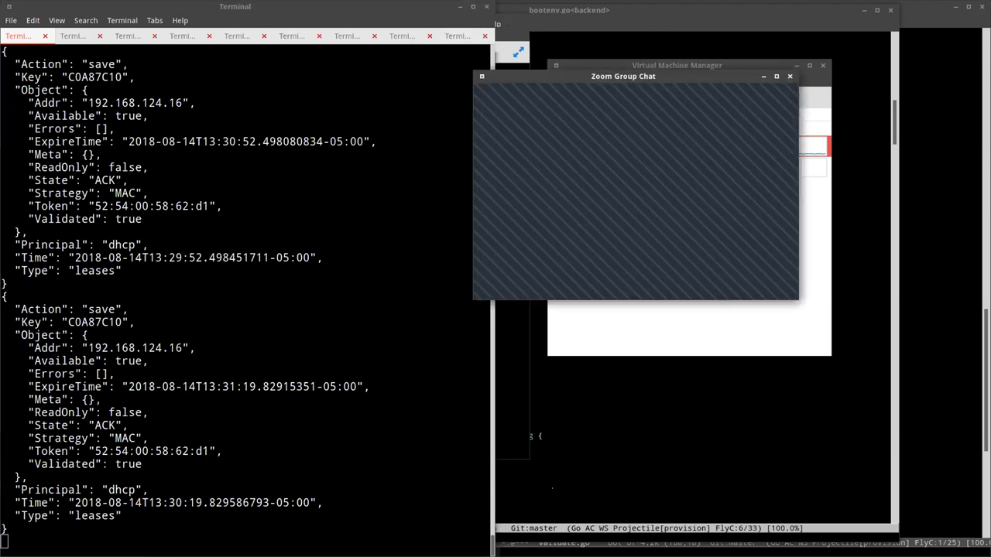
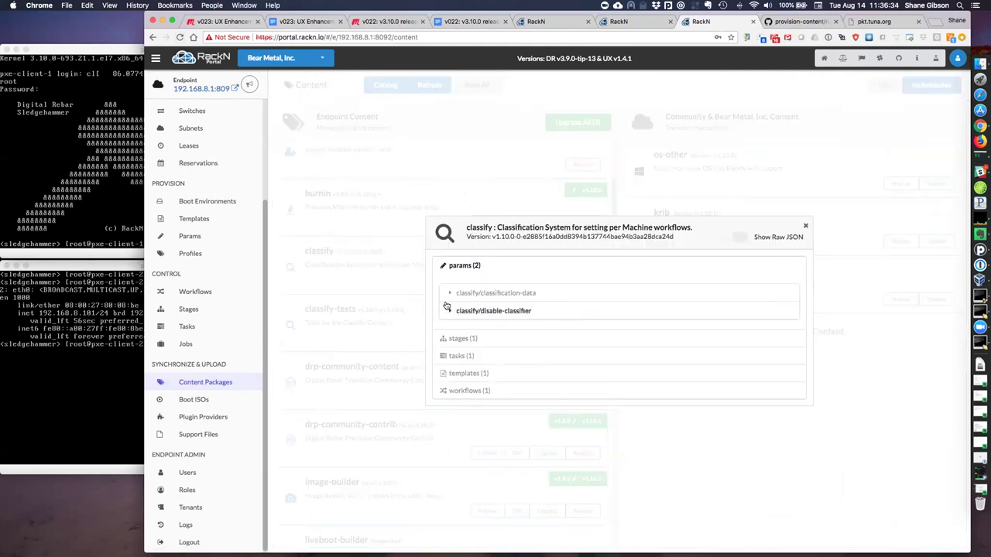
# - Expand the classify/classification-data param in the classify content package, highlight its schema body, and collapse the param
pyautogui.click(449, 293)
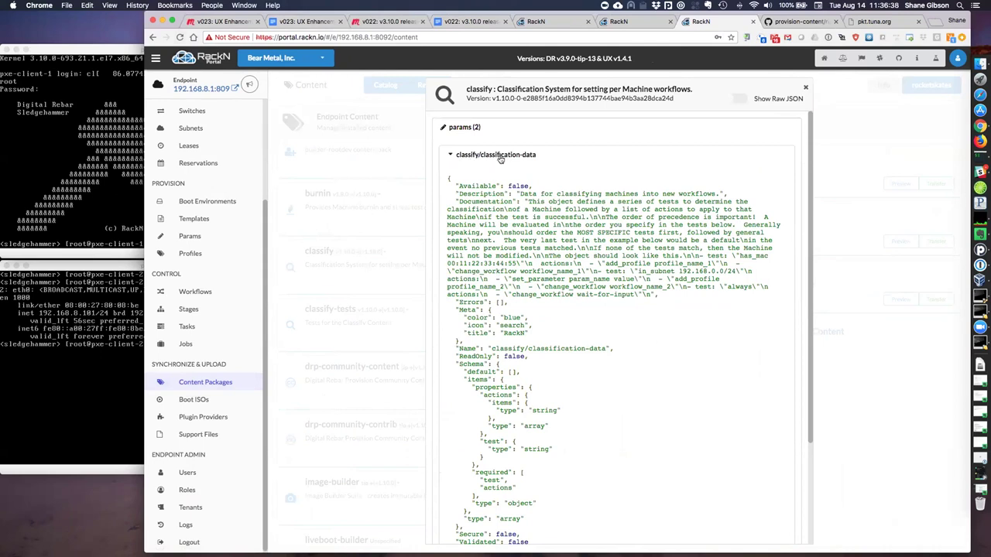
pyautogui.scroll(-3, 551, 276)
pyautogui.scroll(-1, 551, 277)
pyautogui.moveTo(544, 388); pyautogui.dragTo(434, 243)
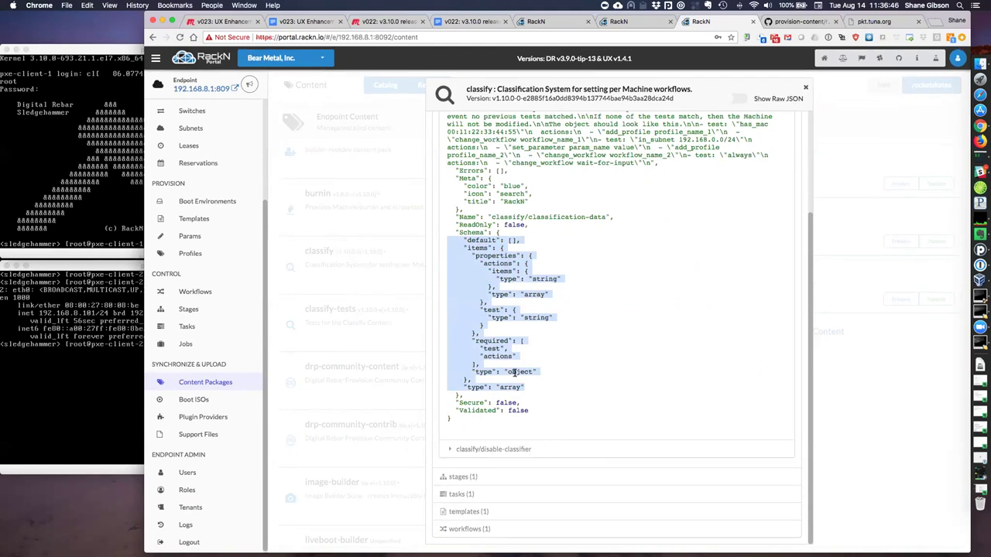
pyautogui.scroll(4, 456, 214)
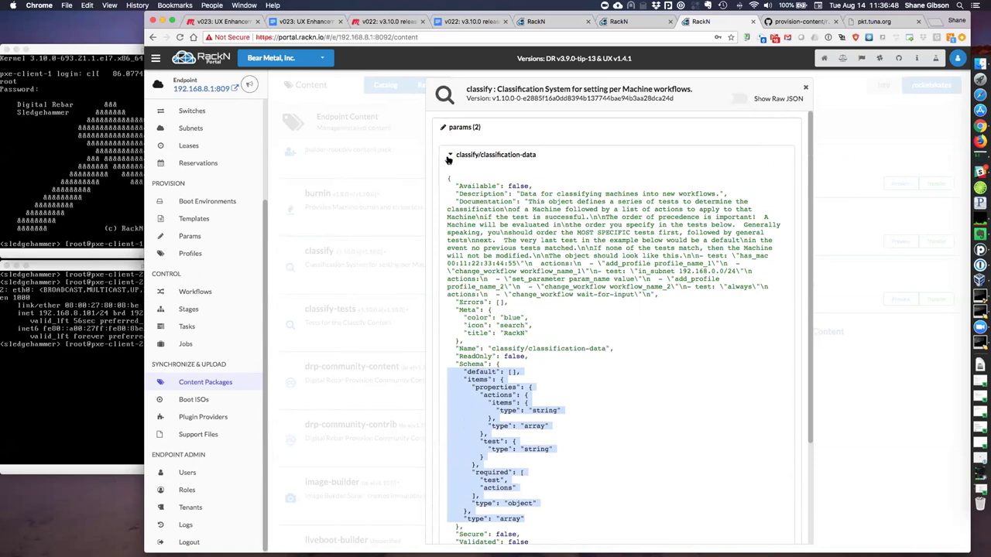
pyautogui.click(448, 158)
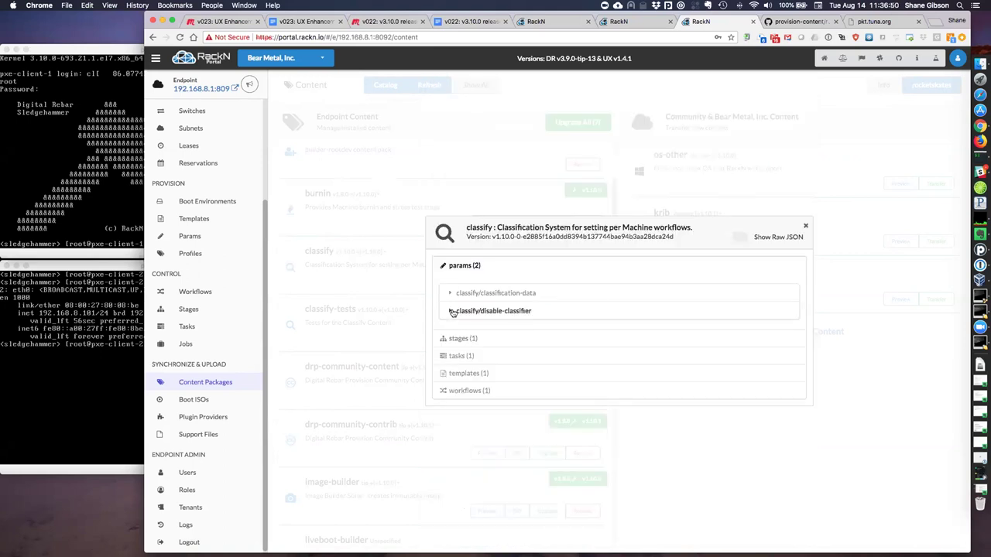
# - Inspect the classify/disable-classifier param definition, collapse it, and expand the classify package's stages
pyautogui.click(452, 311)
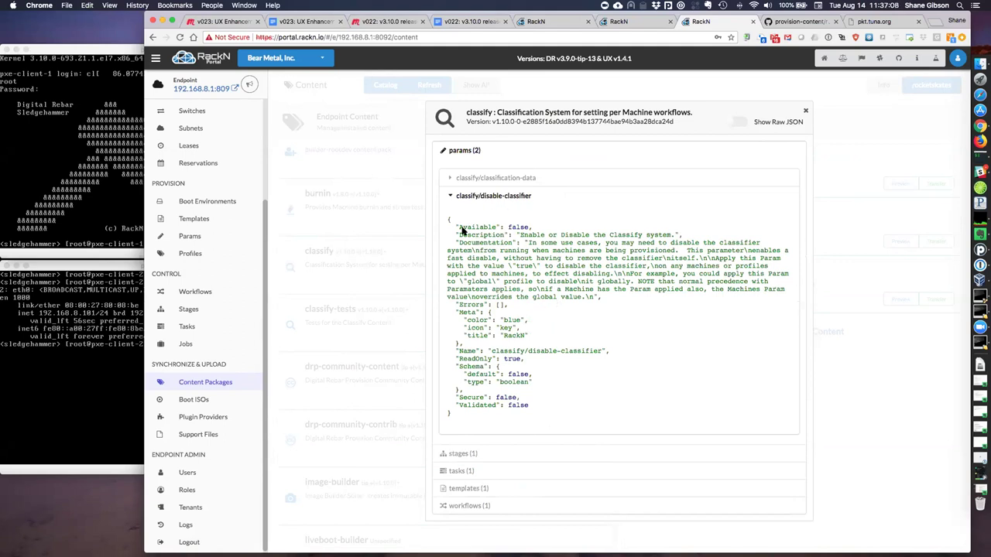
pyautogui.click(451, 198)
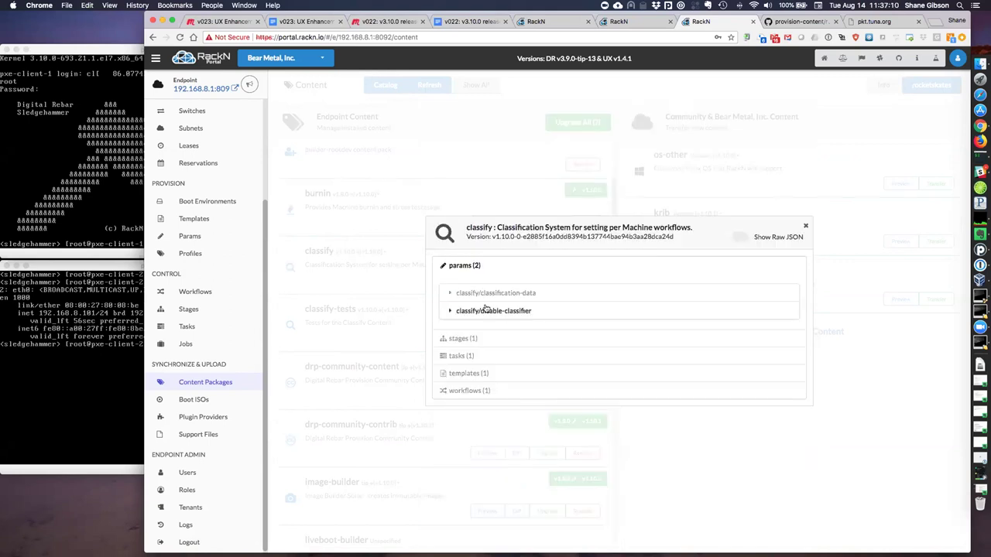
pyautogui.click(456, 341)
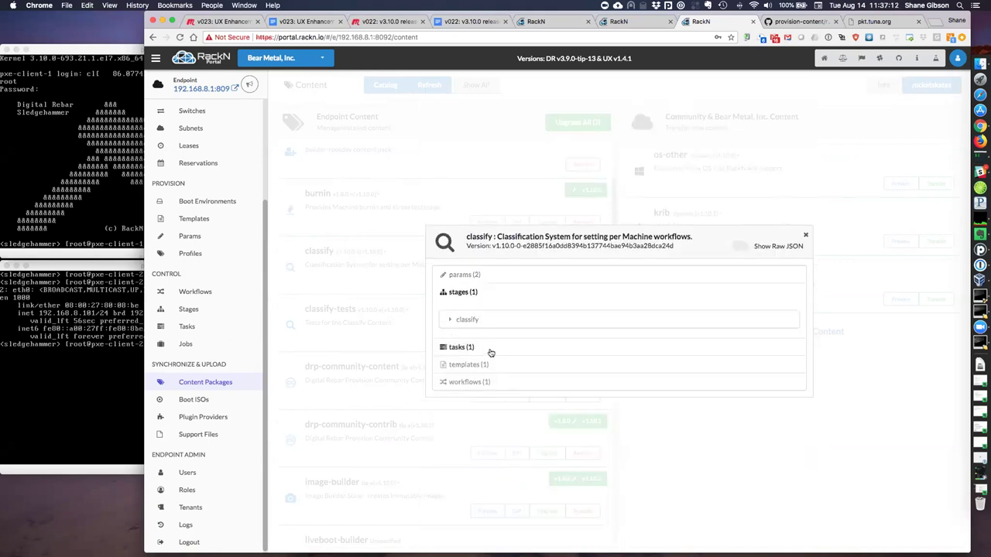
# - Expand the classify package's tasks and templates in turn, and inspect the contents of the classify.sh.tmpl template
pyautogui.click(462, 347)
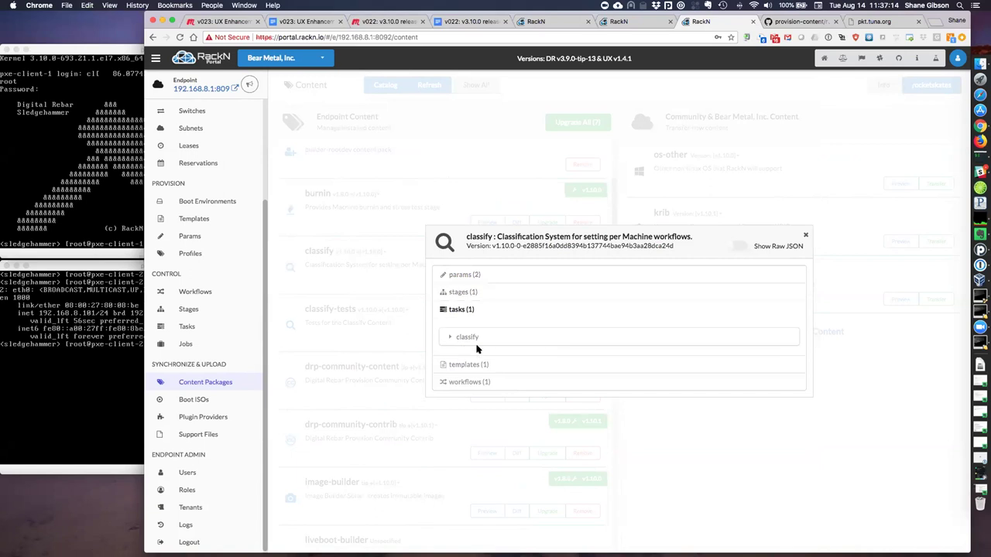
pyautogui.click(470, 365)
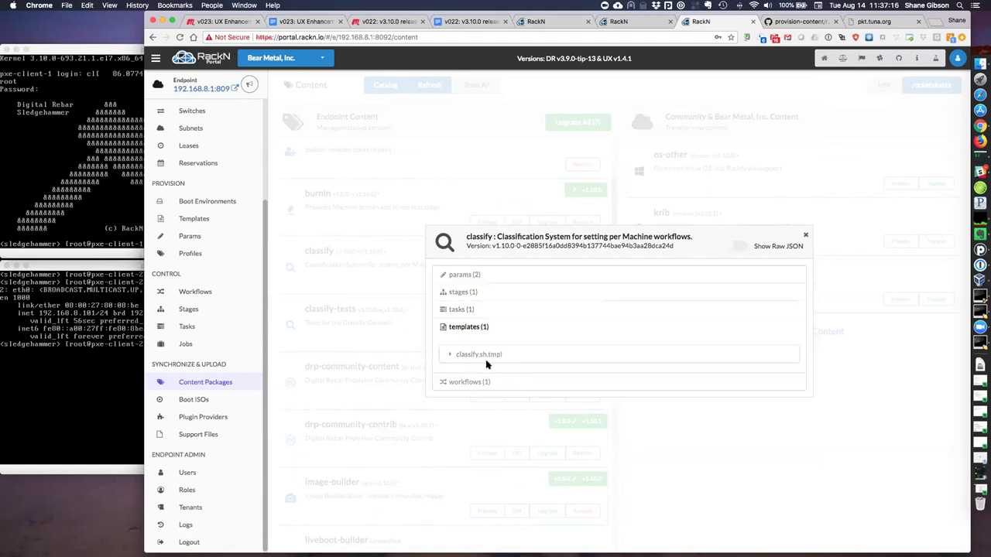
pyautogui.click(474, 355)
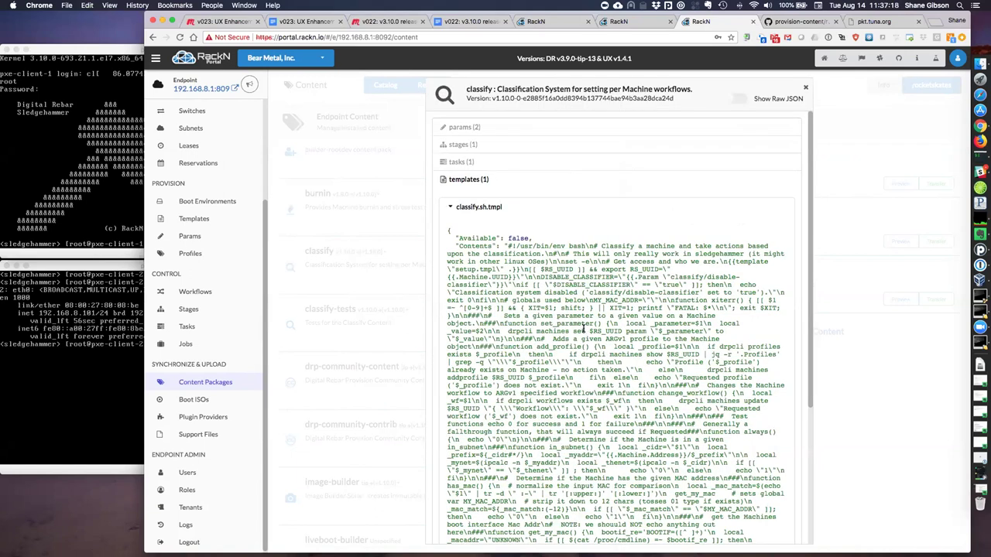
pyautogui.scroll(-10, 583, 330)
pyautogui.scroll(8, 583, 330)
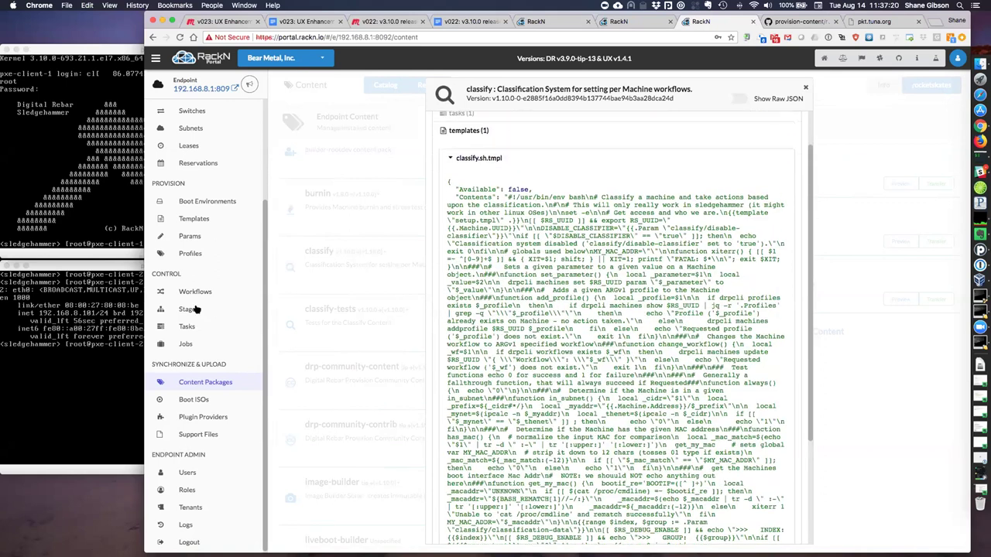
# - List all of the endpoint's templates and open classify.sh.tmpl
pyautogui.click(193, 221)
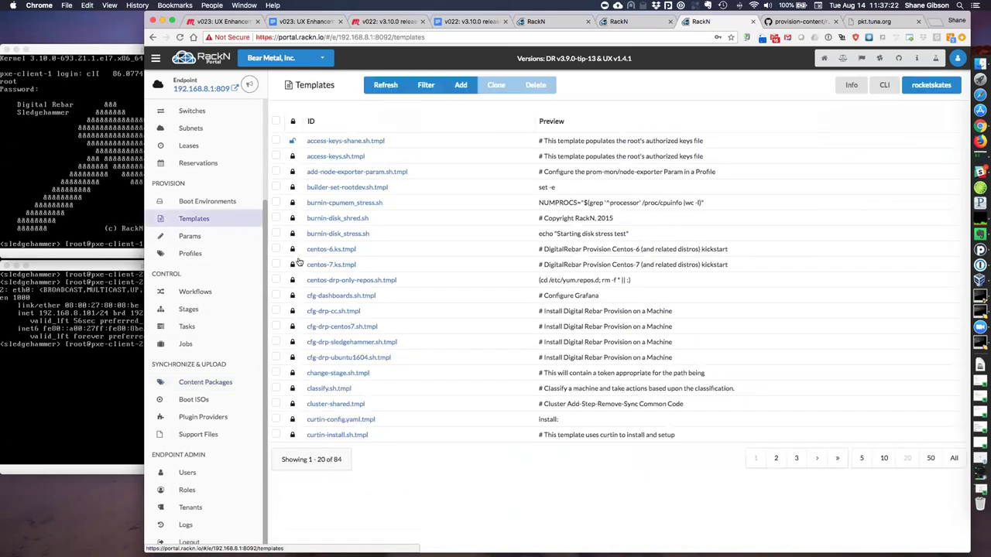
pyautogui.click(955, 459)
pyautogui.scroll(-4, 316, 383)
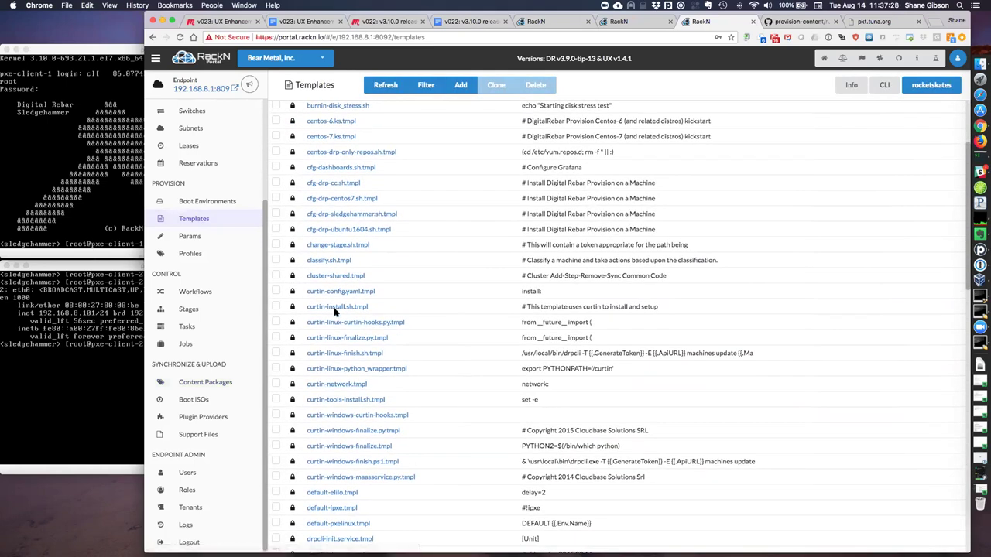
pyautogui.click(332, 261)
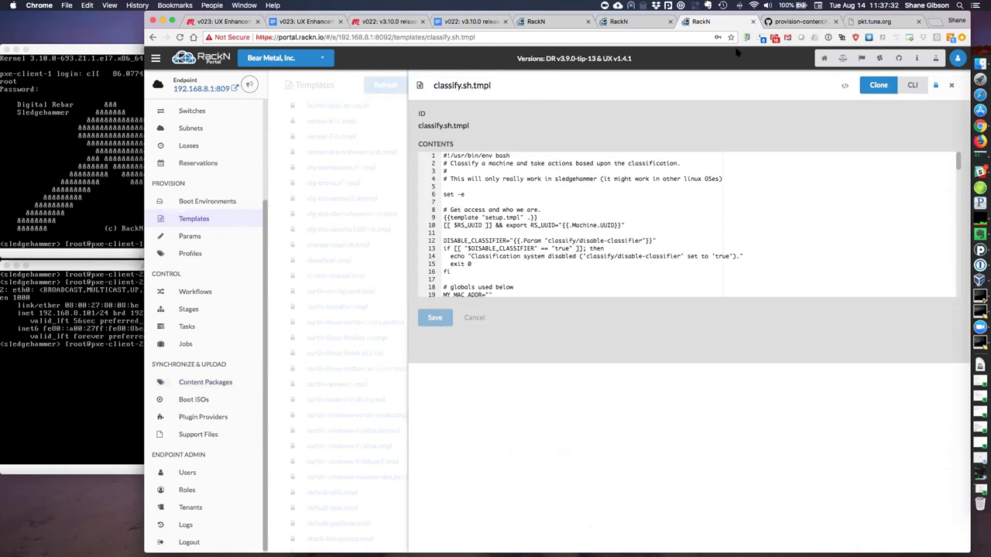
# - Switch to the GitHub page and go to the github.com/rackn/provision-content repository
pyautogui.click(800, 23)
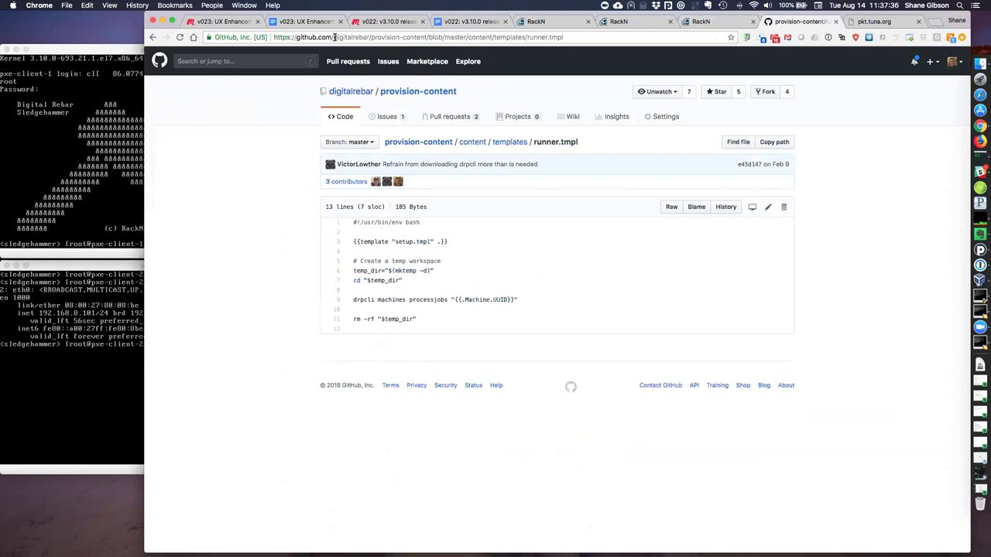
pyautogui.moveTo(335, 37); pyautogui.dragTo(519, 55)
pyautogui.write('rackn')
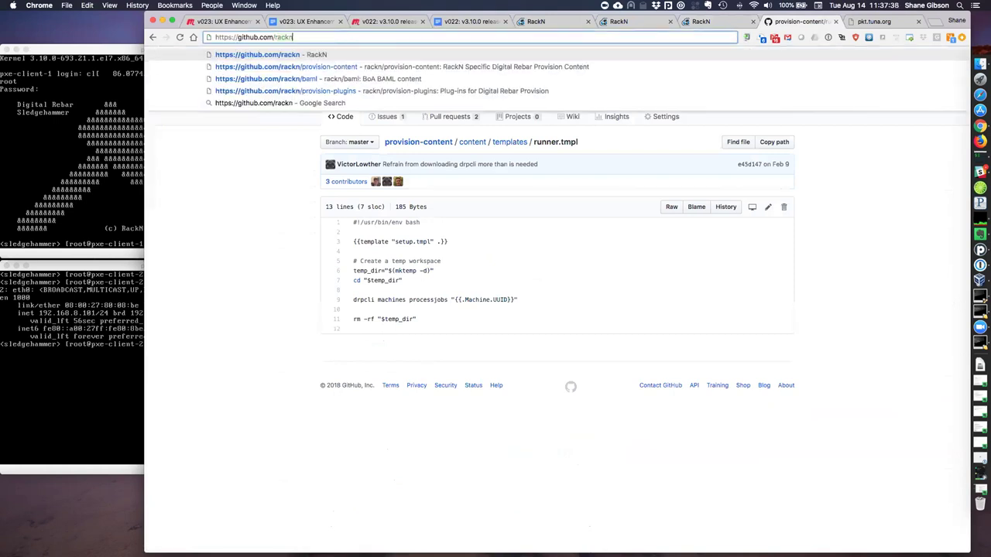
pyautogui.write('/provision-content')
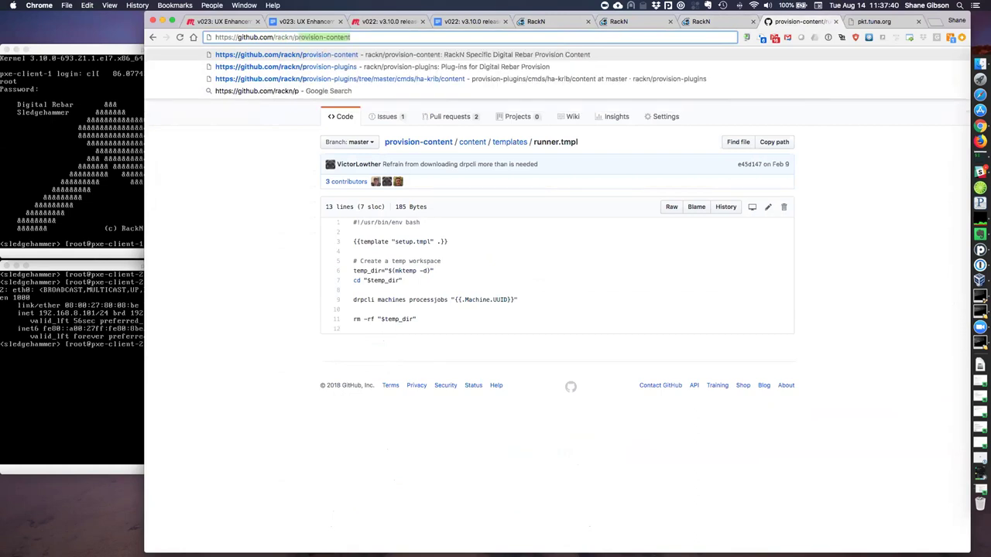
pyautogui.press('Return')
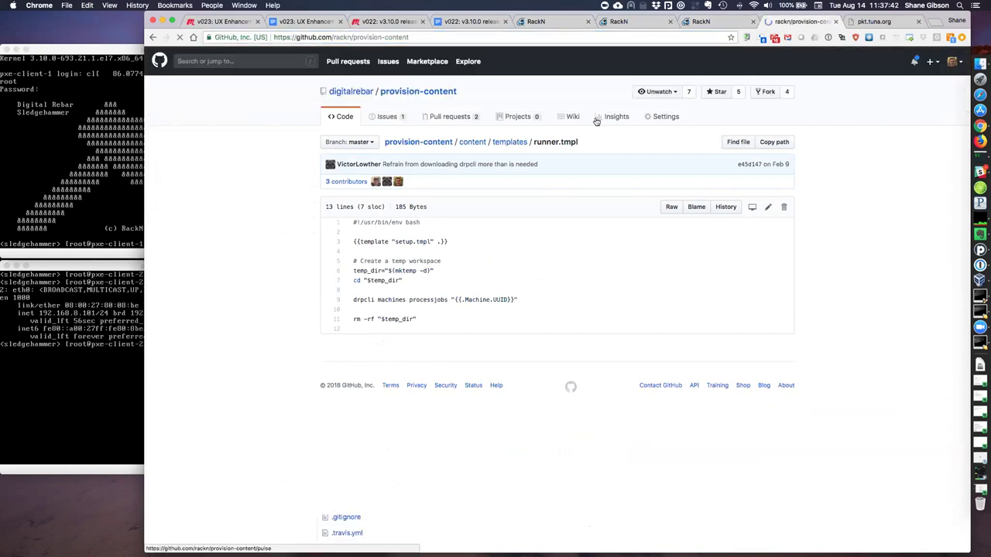
# - Open the classify.sh.tmpl file in the repository's classify/templates folder
pyautogui.click(344, 294)
pyautogui.click(349, 263)
pyautogui.press('super+bracketleft')
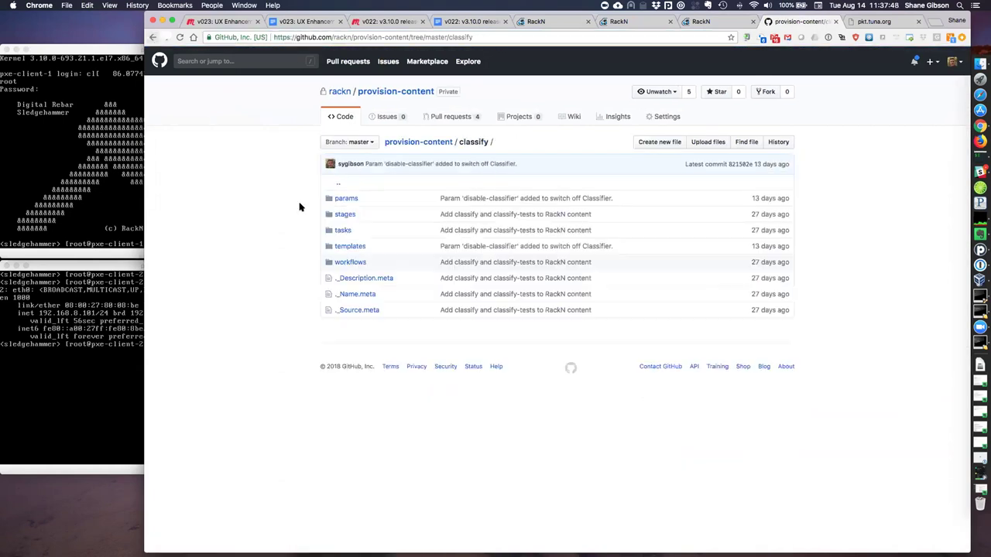
pyautogui.click(348, 246)
pyautogui.click(353, 200)
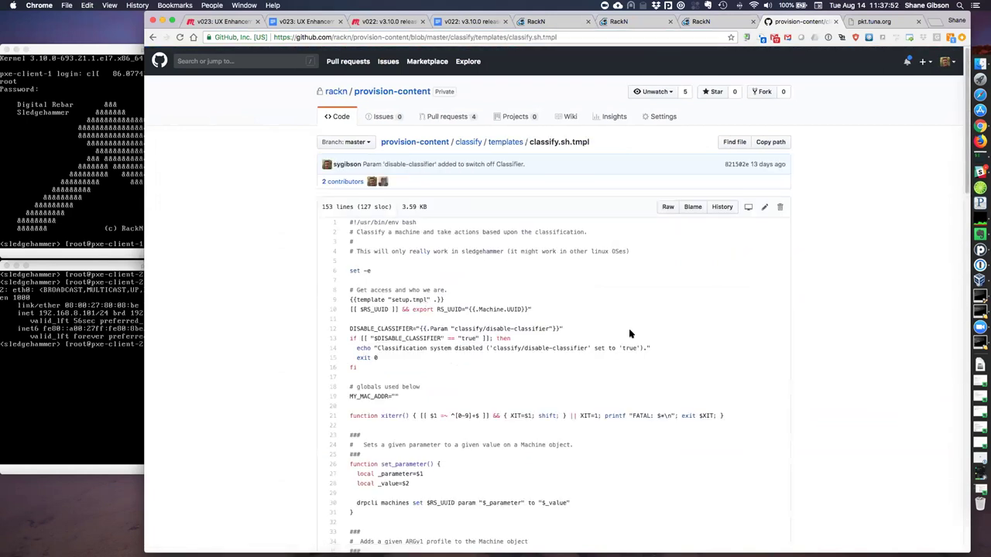
# - Enlarge the page to 150% and highlight the DISABLE_CLASSIFIER check on lines 12 to 16 of the script
pyautogui.press('super+equal')
pyautogui.press('super+equal')
pyautogui.press('super+equal')
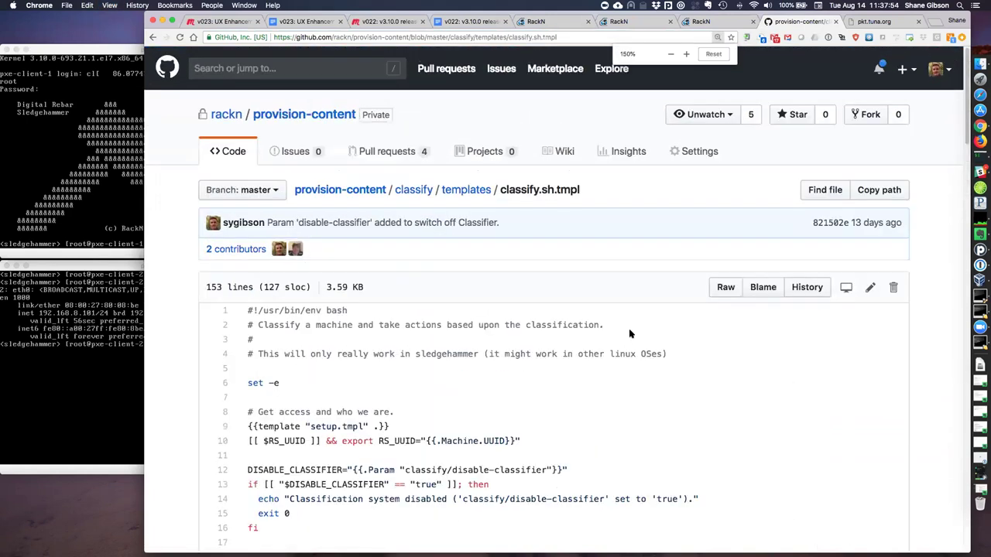
pyautogui.scroll(-5, 500, 328)
pyautogui.scroll(-2, 490, 331)
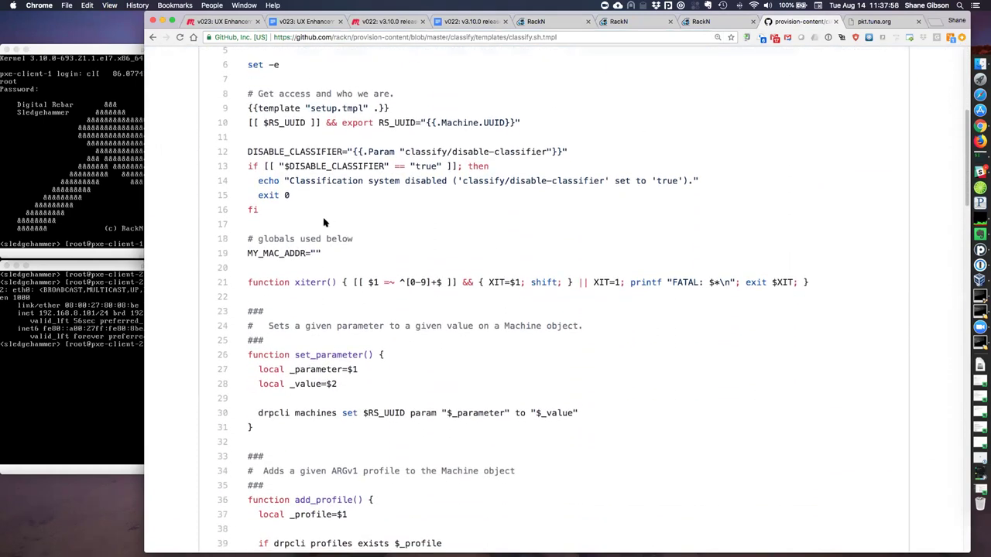
pyautogui.moveTo(322, 199); pyautogui.dragTo(235, 95)
pyautogui.moveTo(323, 210); pyautogui.dragTo(247, 150)
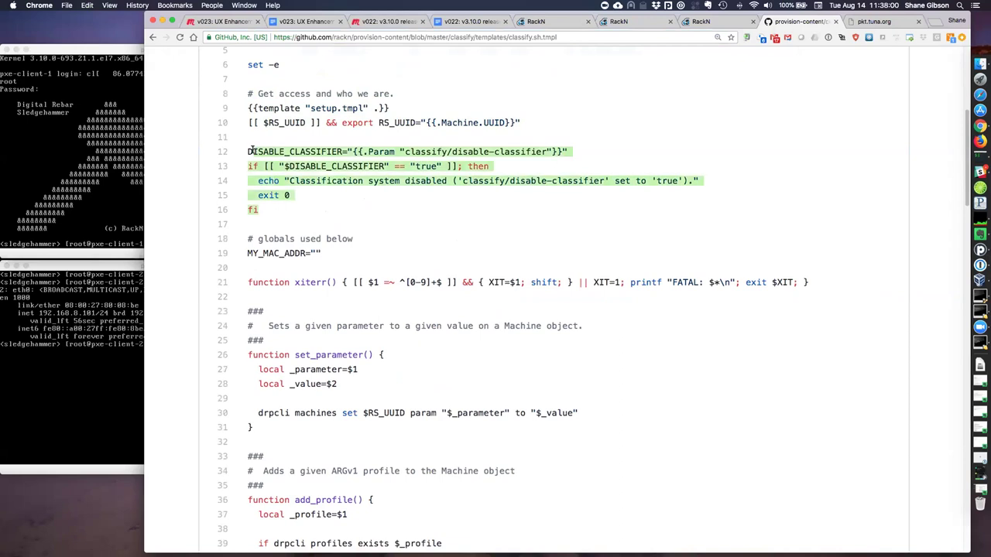
# - Highlight the set_parameter and add_profile function names in classify.sh.tmpl
pyautogui.scroll(-3, 365, 210)
pyautogui.scroll(-4, 374, 244)
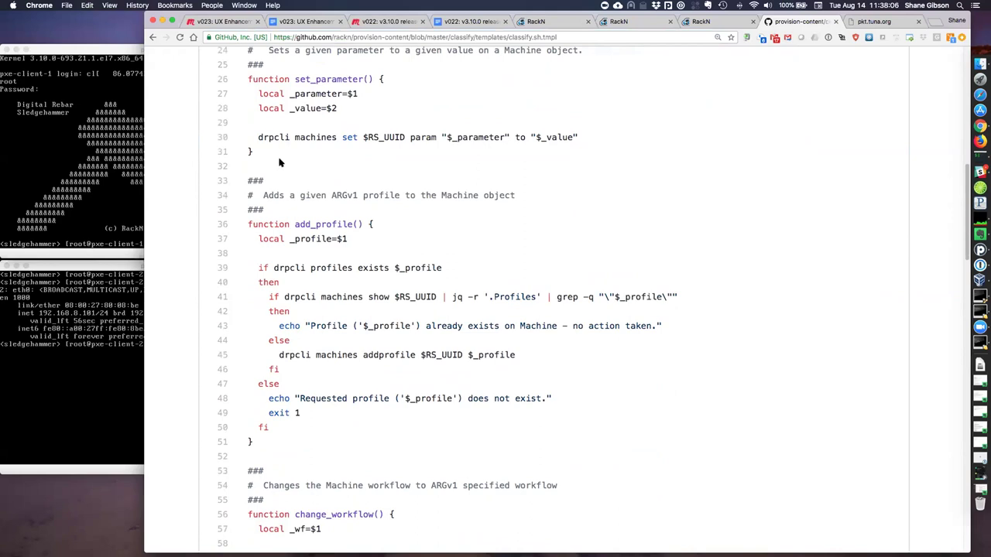
pyautogui.scroll(-1, 308, 155)
pyautogui.moveTo(292, 75); pyautogui.dragTo(364, 76)
pyautogui.moveTo(294, 221); pyautogui.dragTo(352, 220)
# - Highlight the change_workflow function name, clear the selection, and review the function's body
pyautogui.scroll(-5, 325, 275)
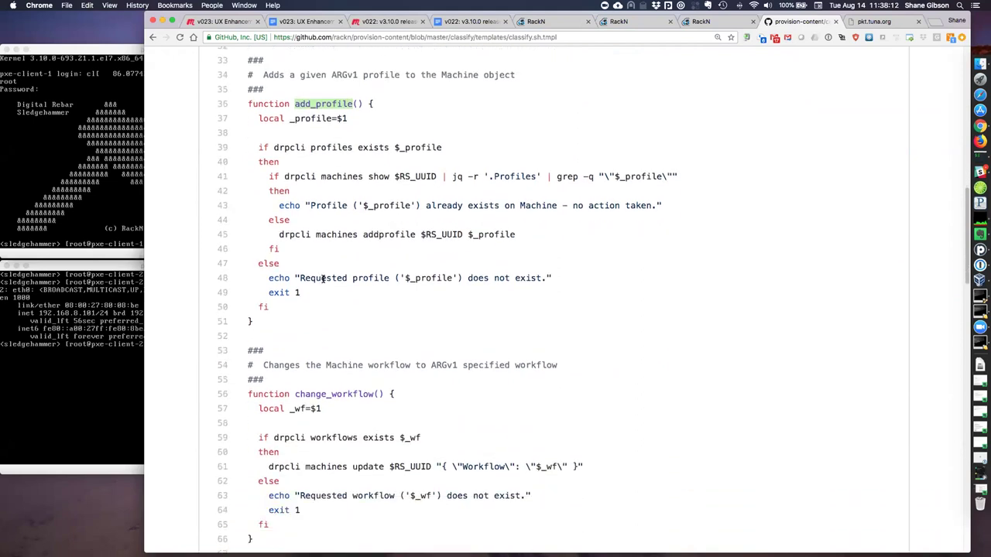
pyautogui.moveTo(296, 316); pyautogui.dragTo(378, 317)
pyautogui.click(366, 326)
pyautogui.scroll(-1, 332, 216)
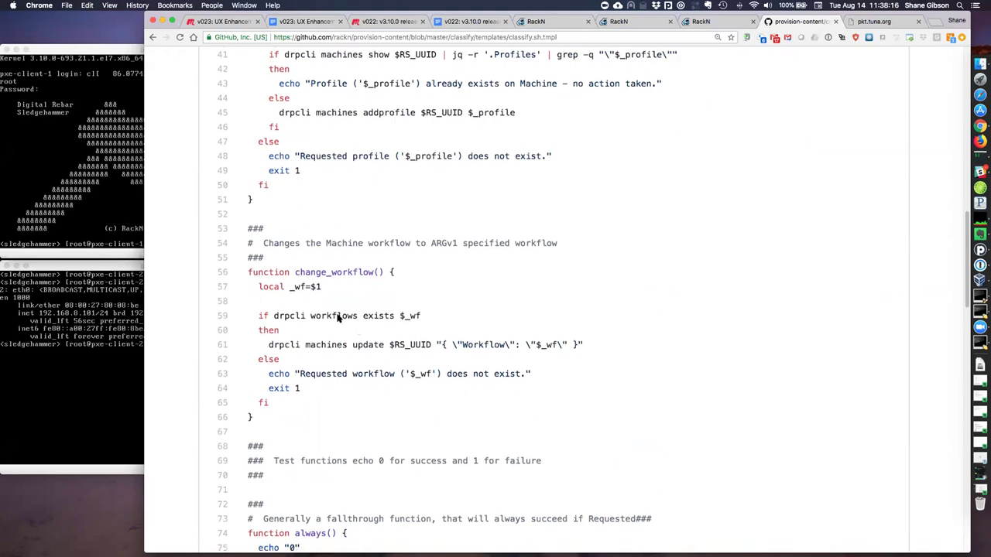
pyautogui.scroll(-2, 376, 333)
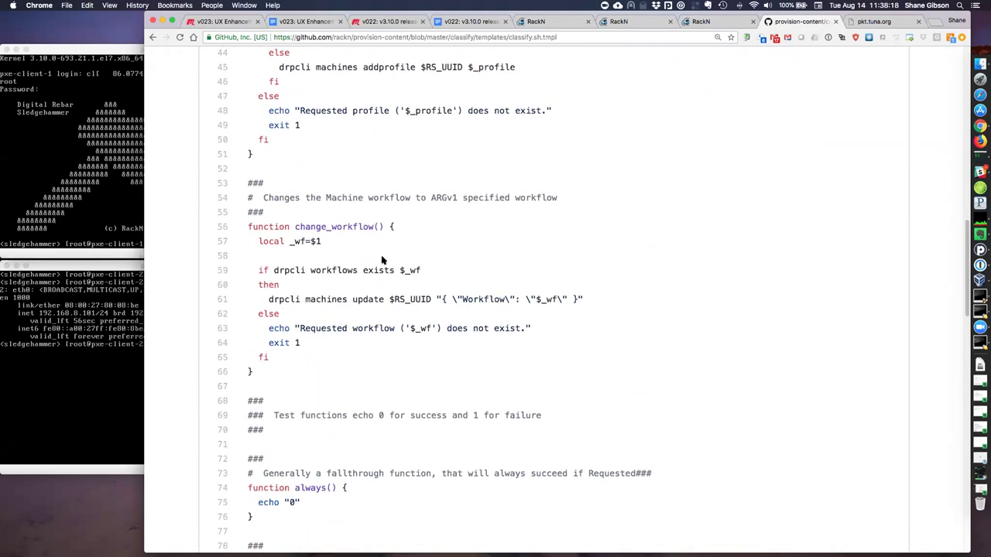
# - Review the test functions, highlighting the in_subnet function's name, its body, and the argument number assigned to _cidr
pyautogui.scroll(-6, 382, 260)
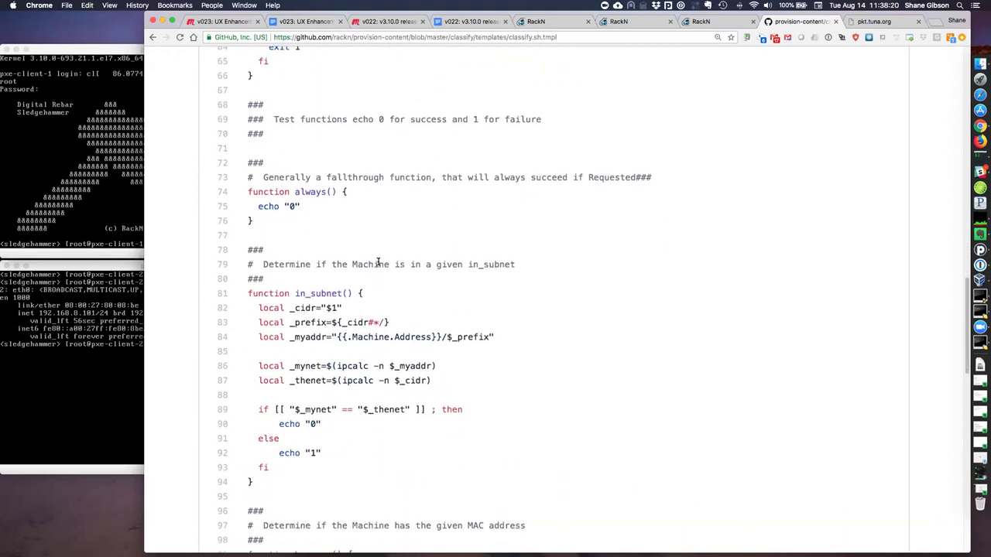
pyautogui.scroll(-1, 377, 263)
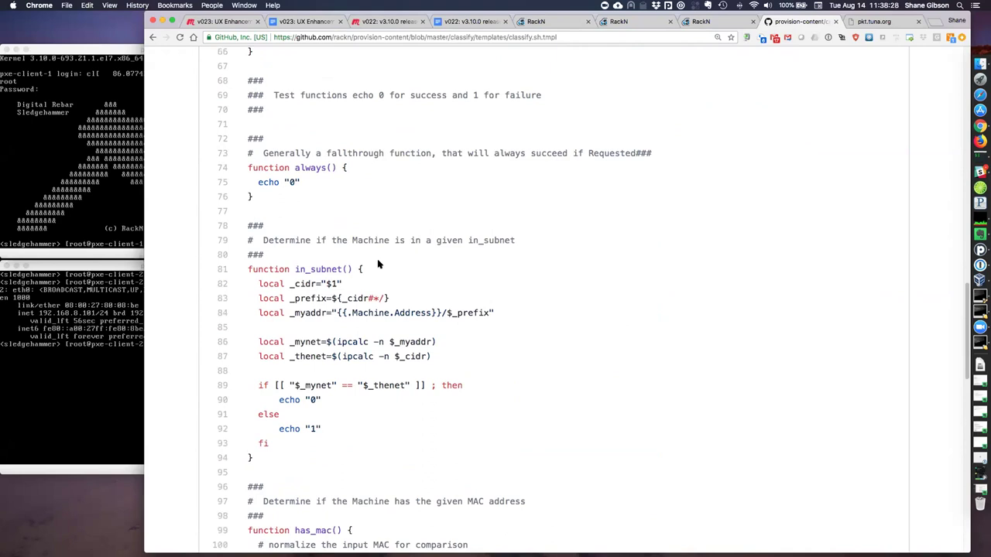
pyautogui.scroll(-5, 378, 264)
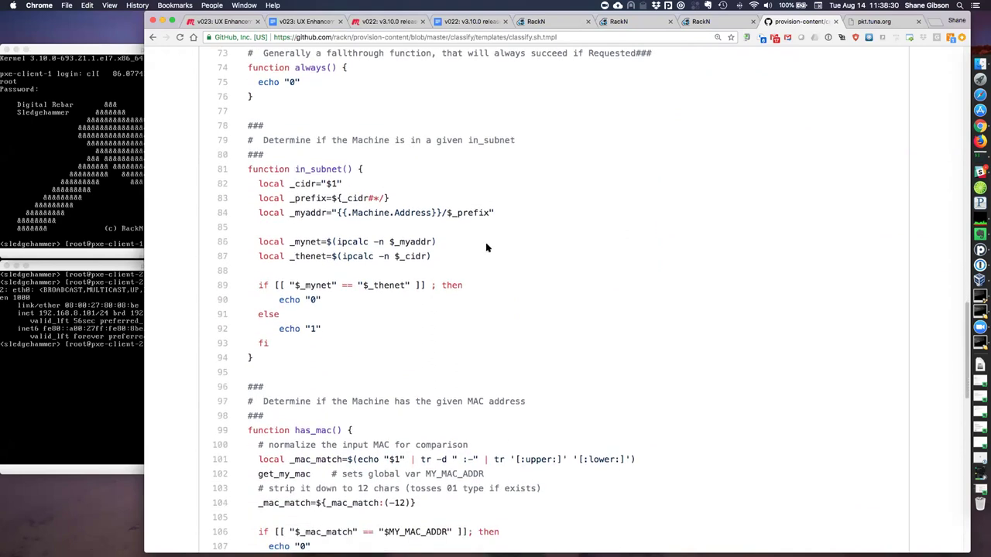
pyautogui.scroll(-10, 483, 250)
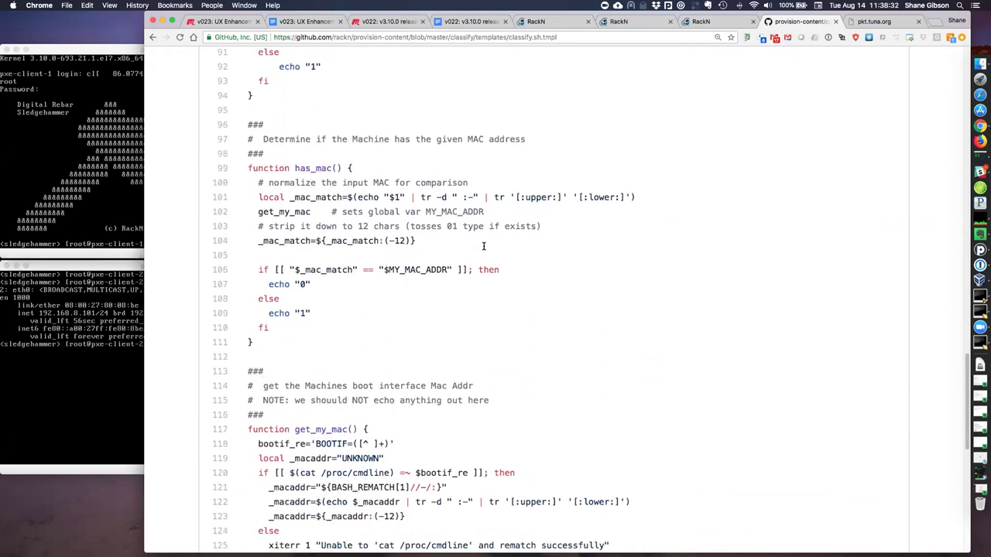
pyautogui.scroll(8, 483, 249)
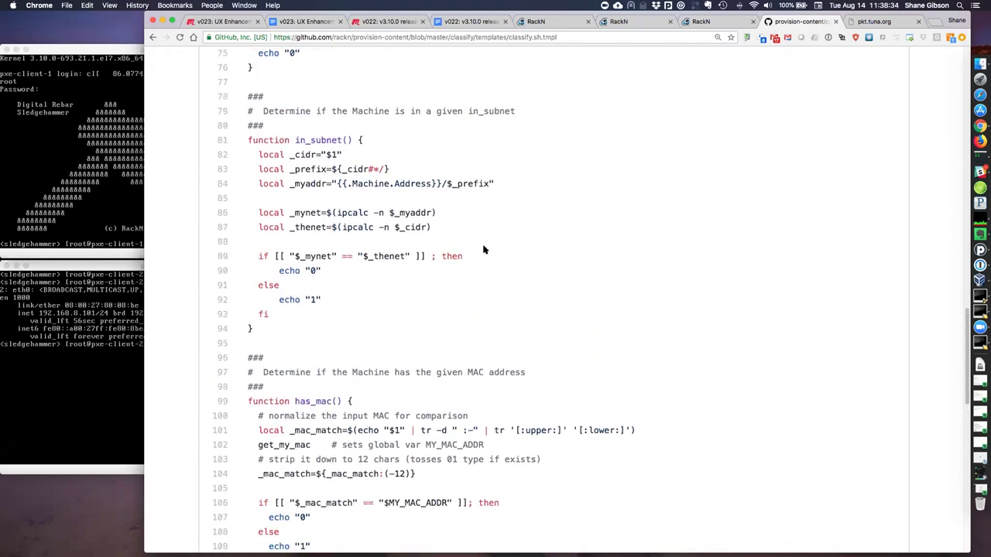
pyautogui.moveTo(294, 113); pyautogui.dragTo(344, 113)
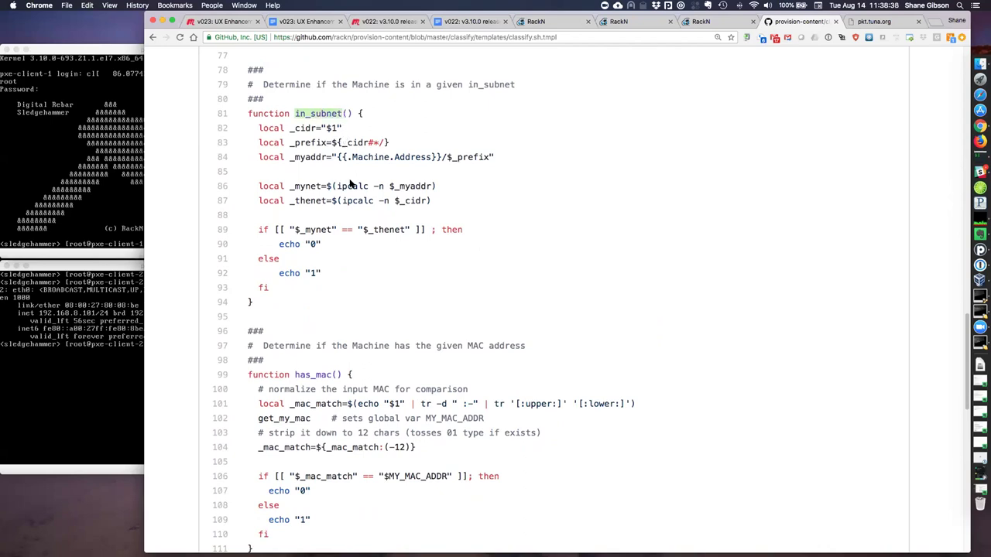
pyautogui.moveTo(283, 286); pyautogui.dragTo(244, 126)
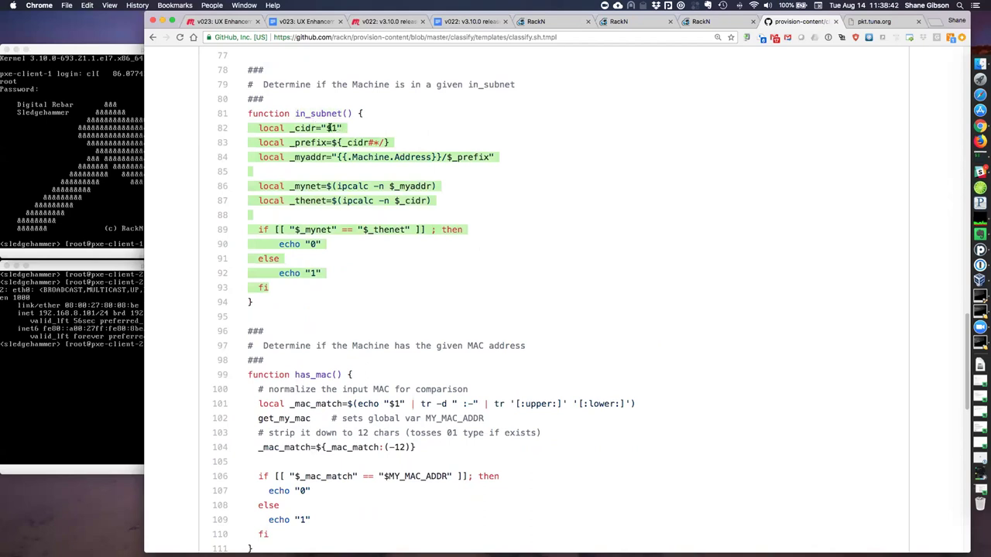
pyautogui.click(330, 127)
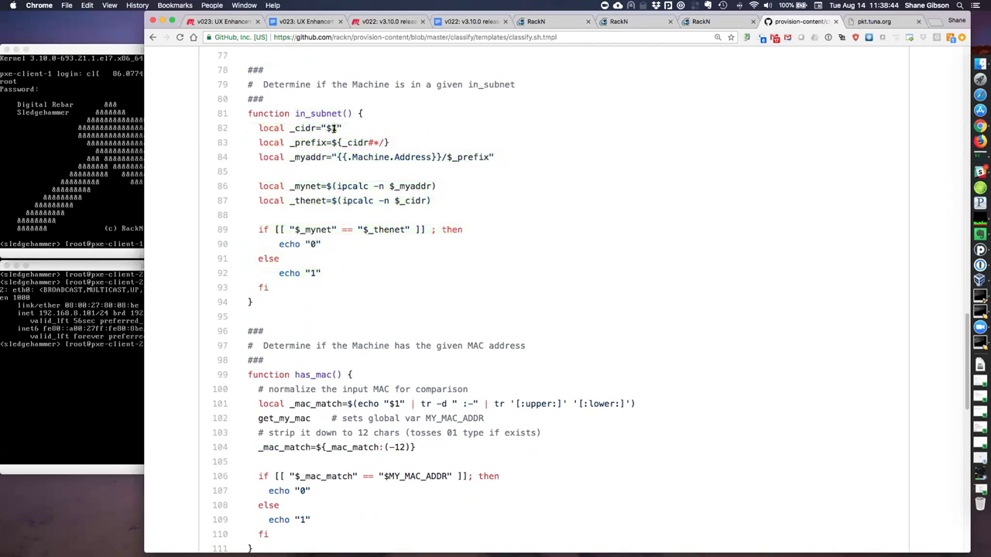
# - Highlight the has_mac function's name and its body on lines 100 to 110
pyautogui.scroll(-5, 368, 192)
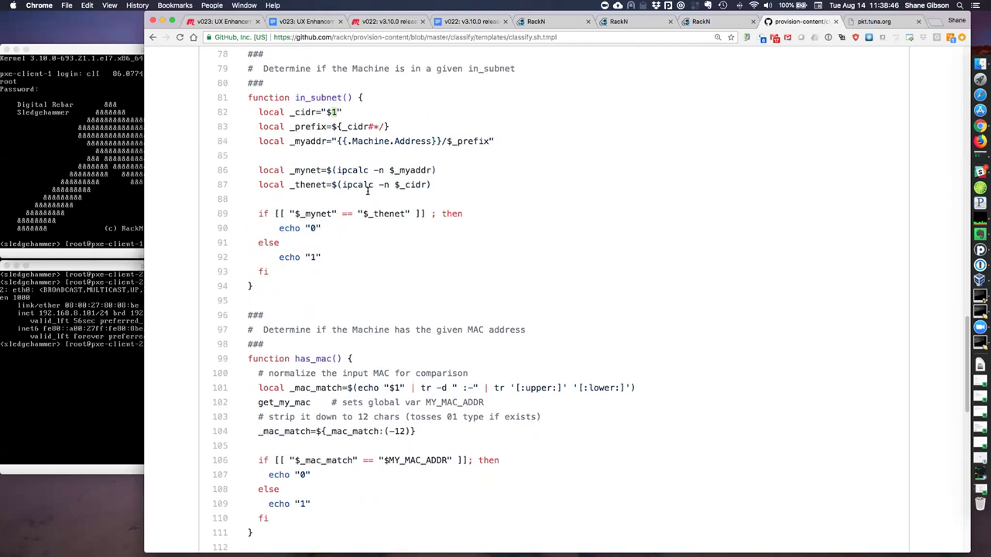
pyautogui.moveTo(295, 158); pyautogui.dragTo(332, 159)
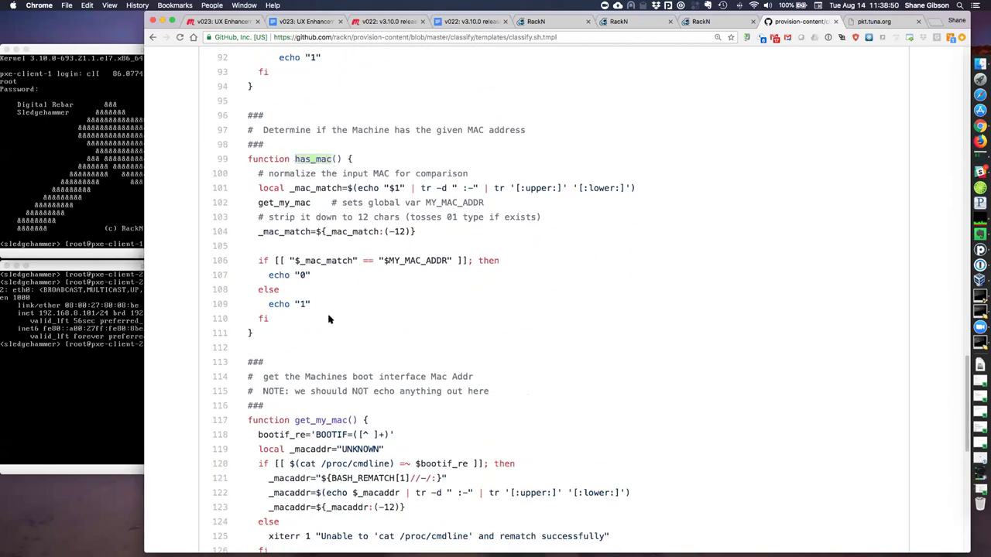
pyautogui.moveTo(299, 325); pyautogui.dragTo(243, 175)
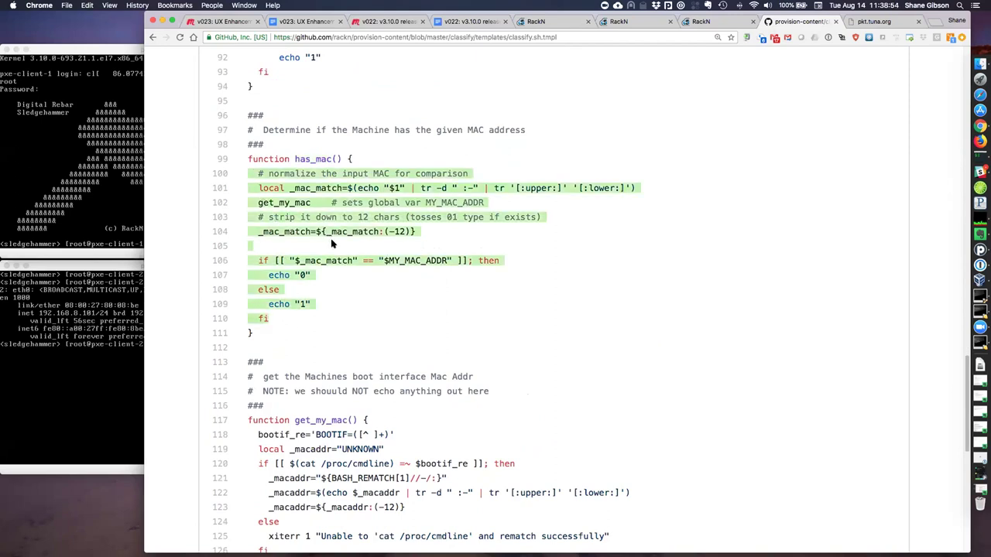
# - Review the end of the script and highlight the range line that loops over the classify/classification-data param
pyautogui.scroll(-8, 333, 248)
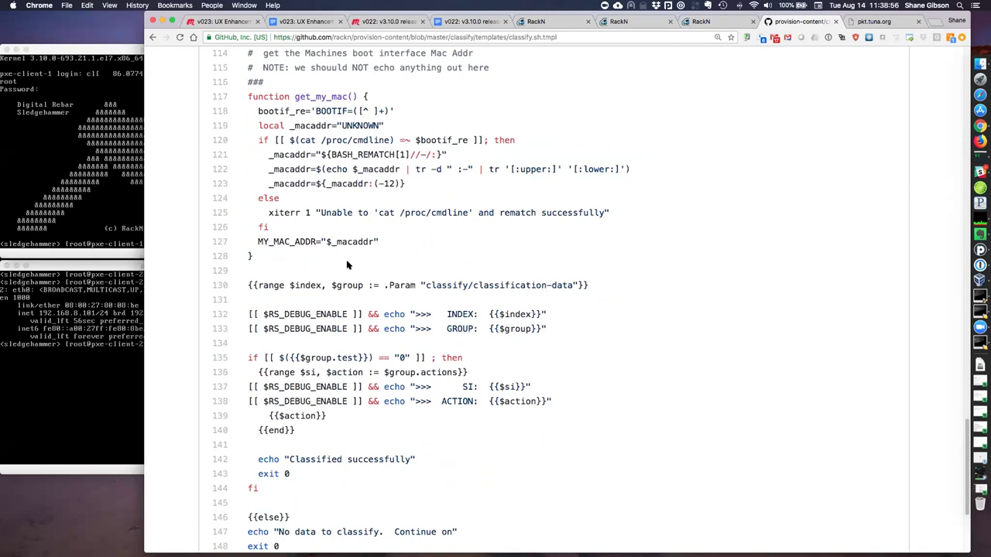
pyautogui.scroll(-5, 347, 265)
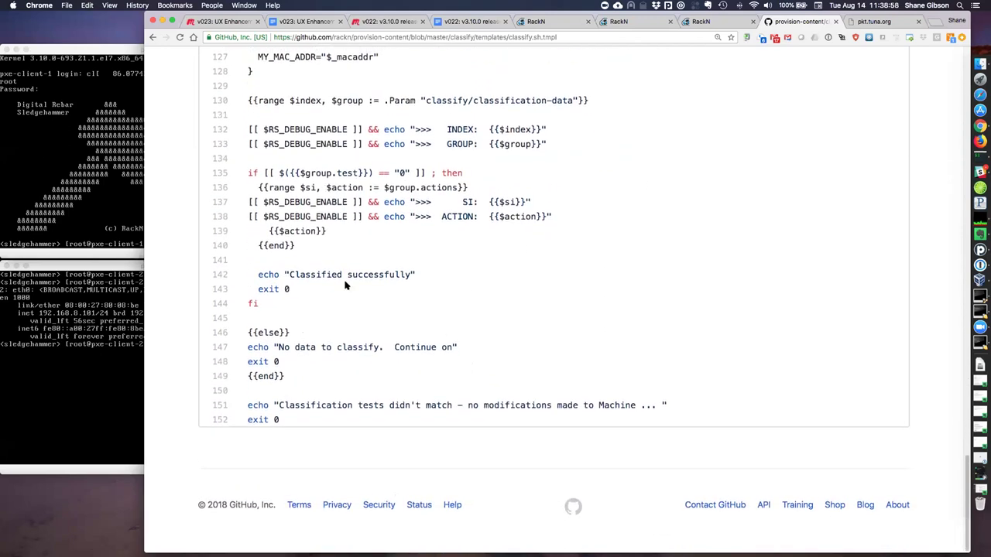
pyautogui.scroll(2, 373, 267)
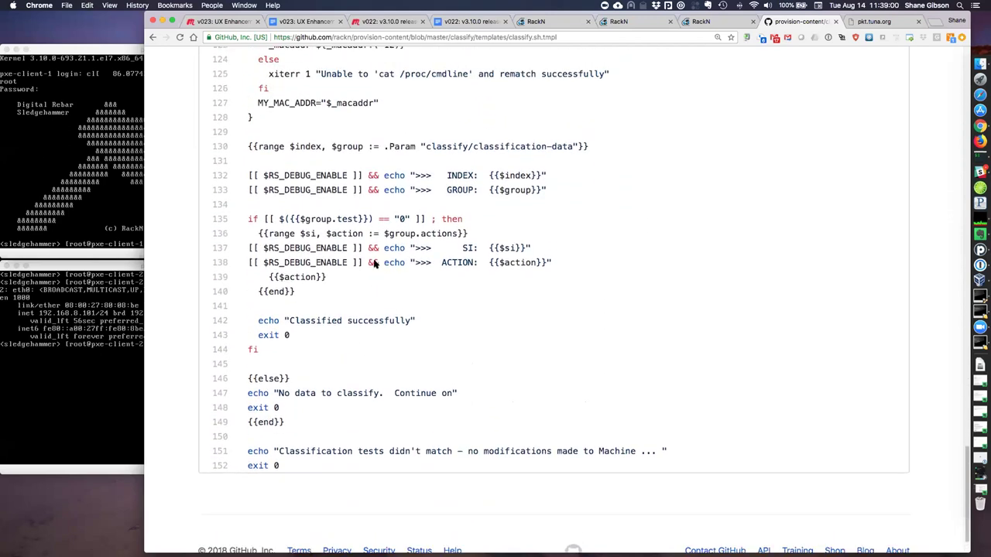
pyautogui.moveTo(247, 145); pyautogui.dragTo(592, 147)
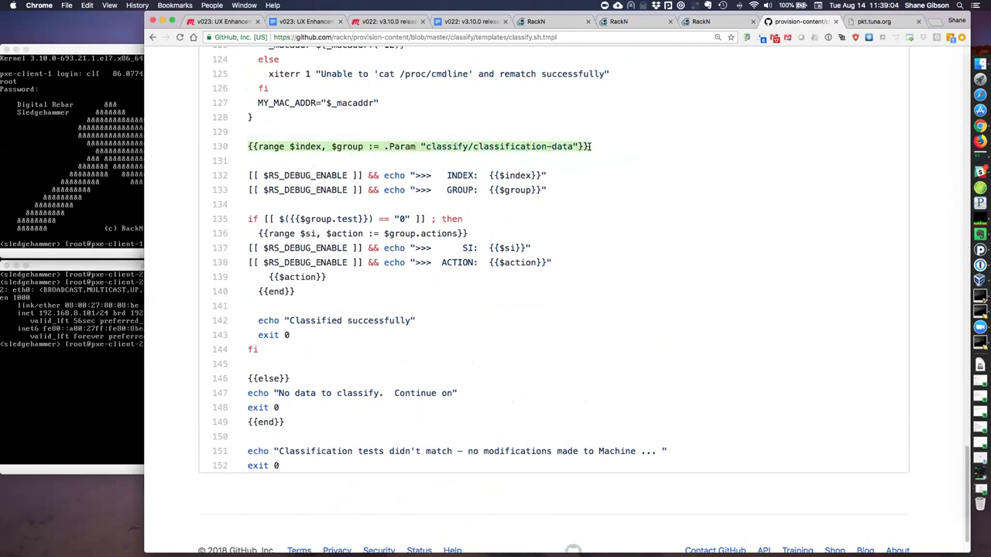
# - Highlight the classify/classification-data param name on line 130, and the range expression and its action variable on line 136
pyautogui.click(458, 146)
pyautogui.moveTo(453, 146); pyautogui.dragTo(574, 148)
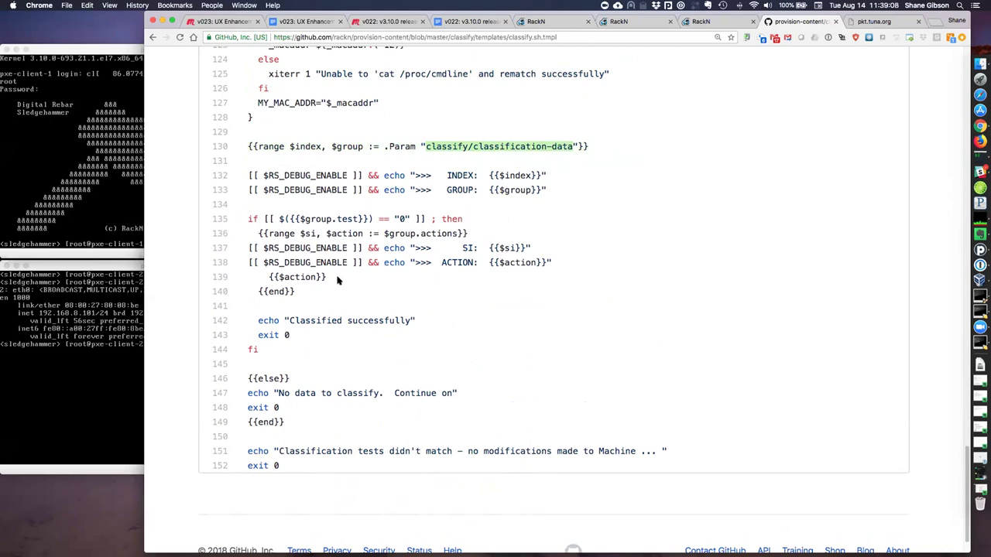
pyautogui.scroll(-1, 313, 263)
pyautogui.click(391, 220)
pyautogui.moveTo(391, 220); pyautogui.dragTo(457, 220)
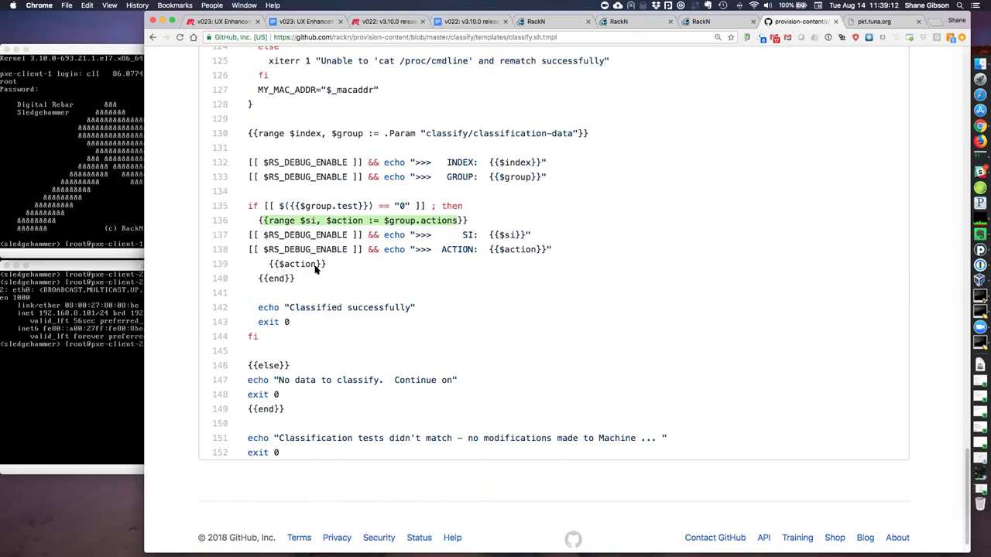
pyautogui.click(341, 218)
pyautogui.doubleClick(340, 220)
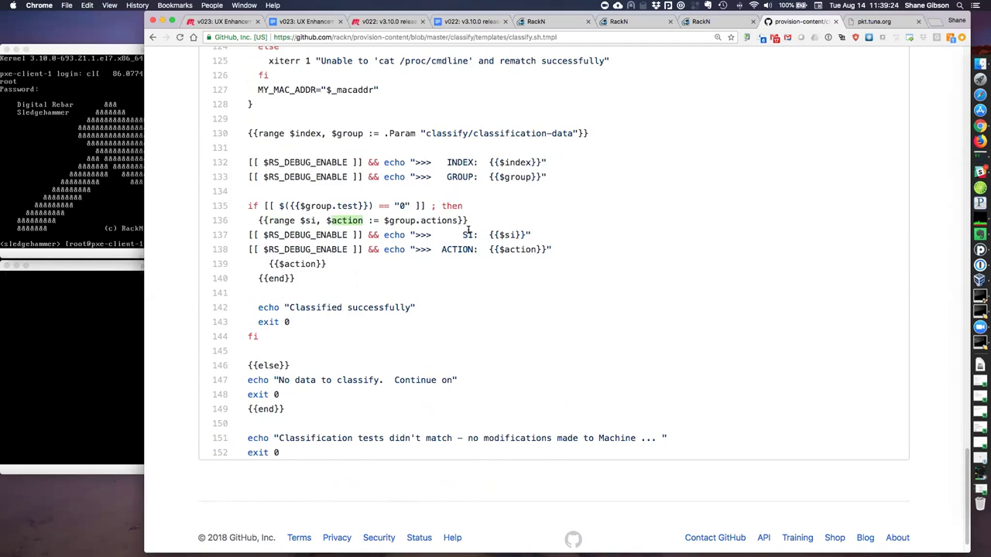
# - Open classify-test-profile.yaml from the profiles folder of classify-tests in the provision-content repository
pyautogui.scroll(-1, 468, 233)
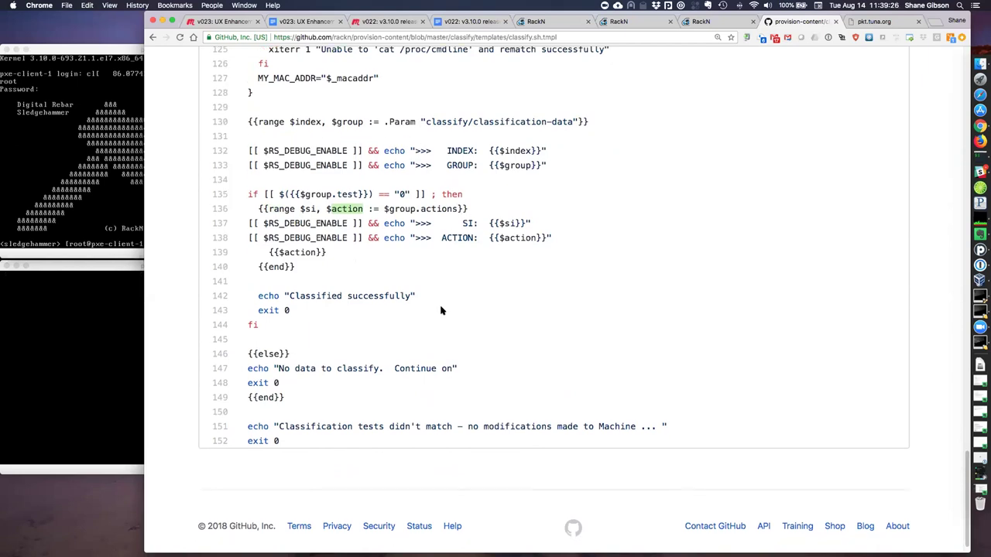
pyautogui.scroll(20, 438, 227)
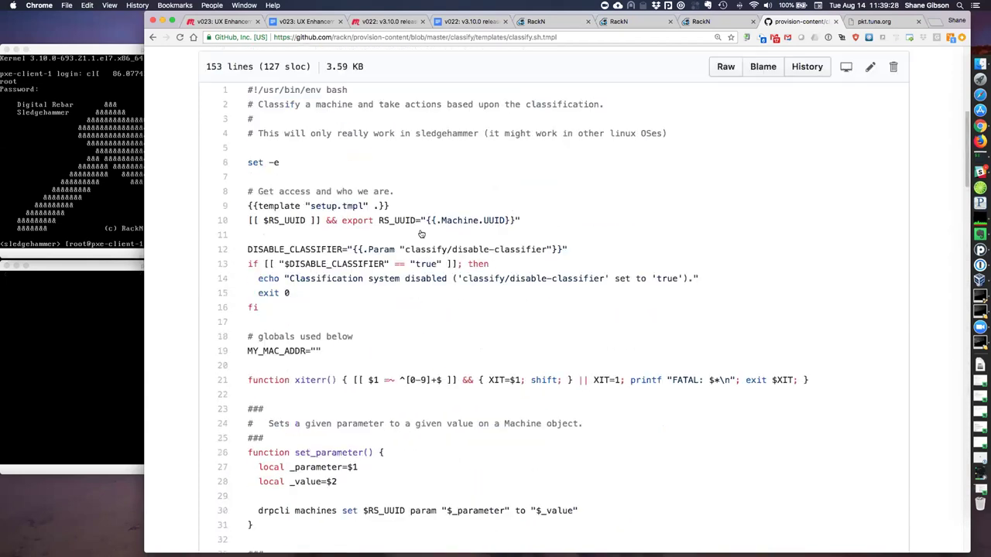
pyautogui.scroll(5, 421, 234)
pyautogui.click(414, 191)
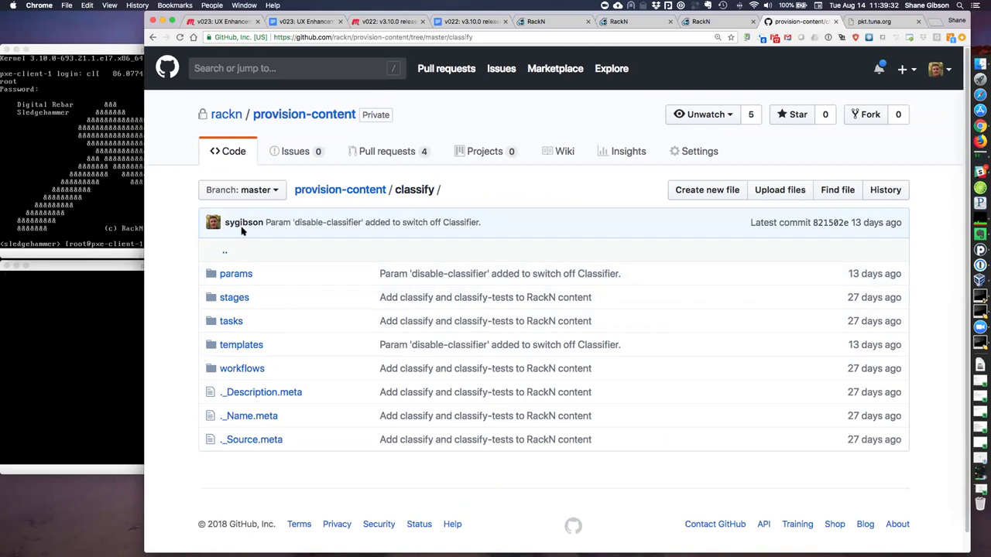
pyautogui.click(361, 191)
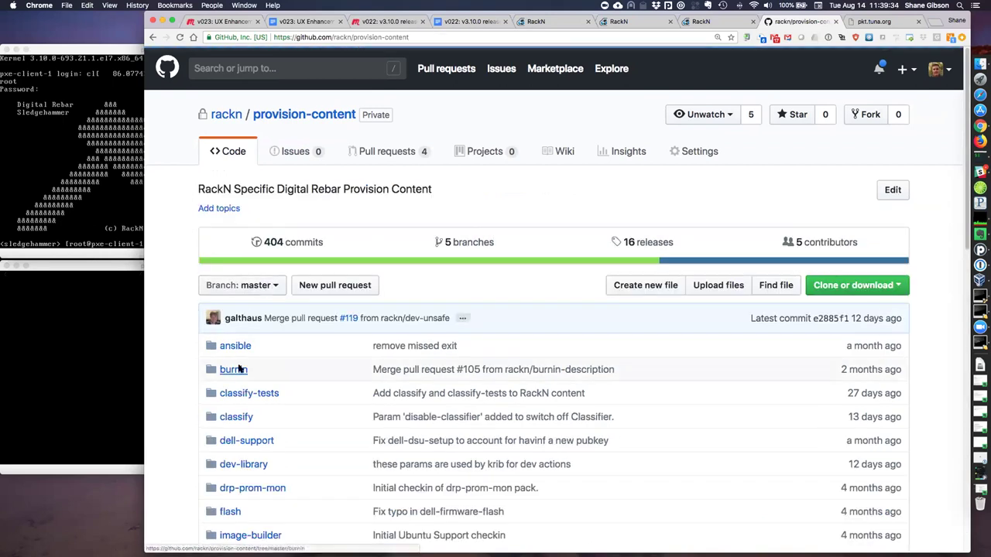
pyautogui.click(246, 394)
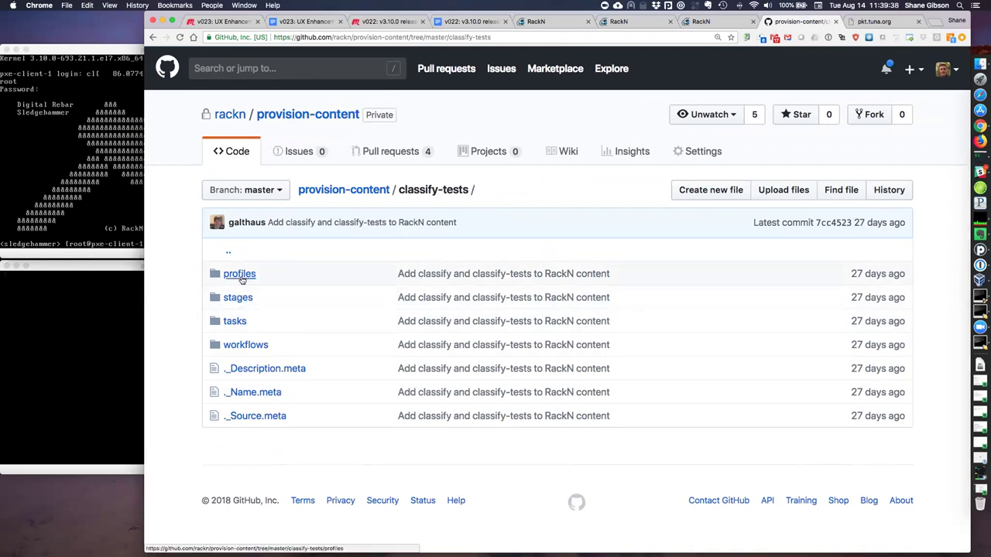
pyautogui.click(240, 275)
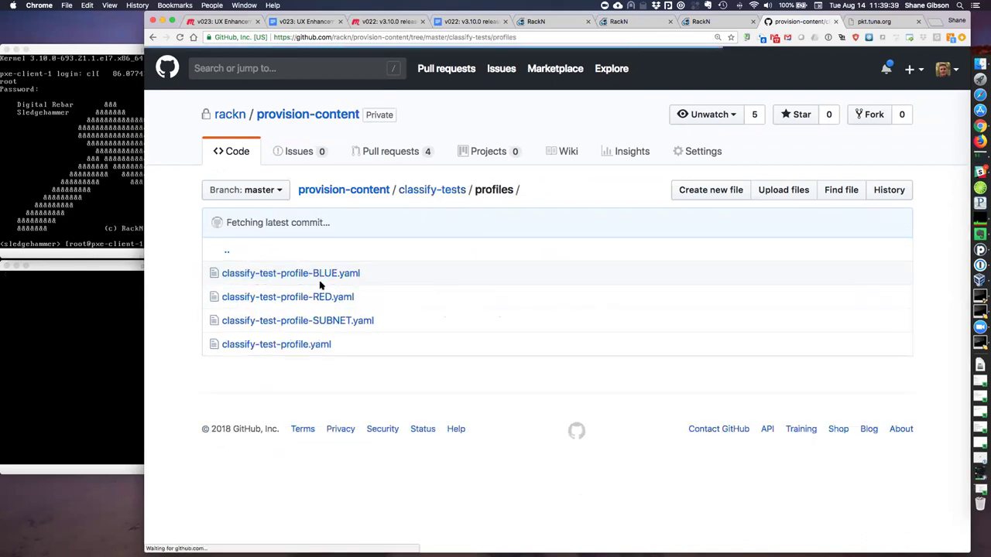
pyautogui.click(285, 346)
pyautogui.scroll(-4, 503, 344)
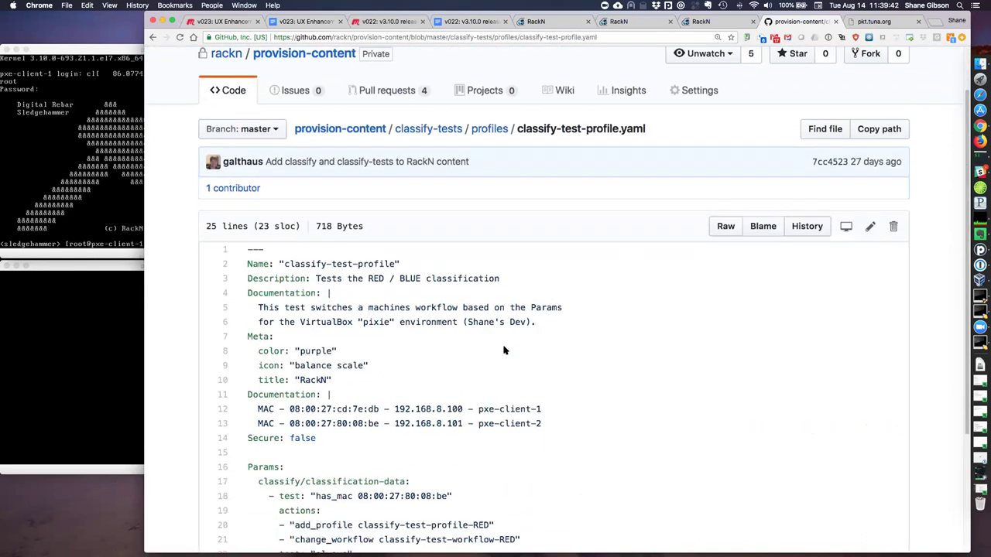
# - Highlight the test profile's name, description, documentation and metadata on lines 2 to 14
pyautogui.scroll(-2, 499, 334)
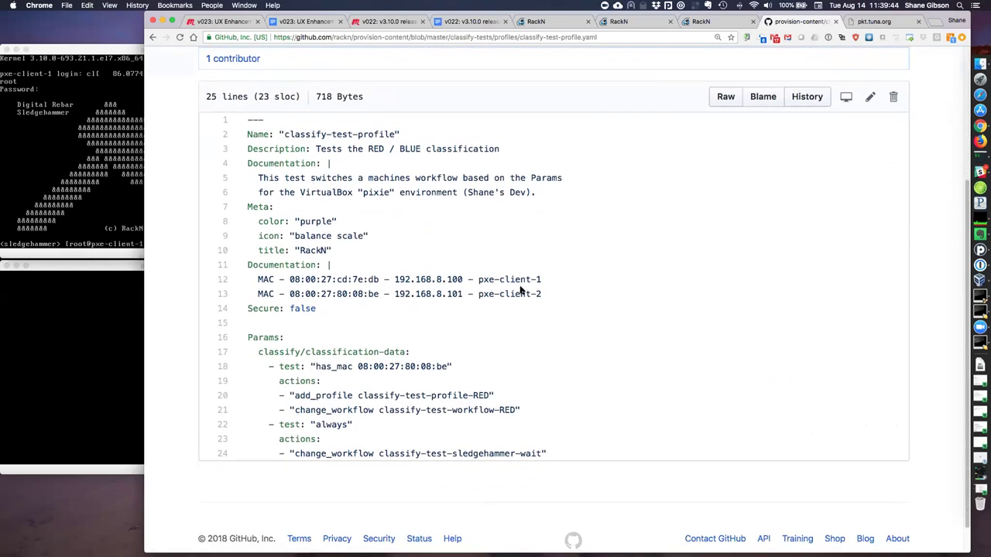
pyautogui.scroll(-1, 520, 290)
pyautogui.moveTo(353, 304); pyautogui.dragTo(235, 117)
pyautogui.scroll(-1, 421, 257)
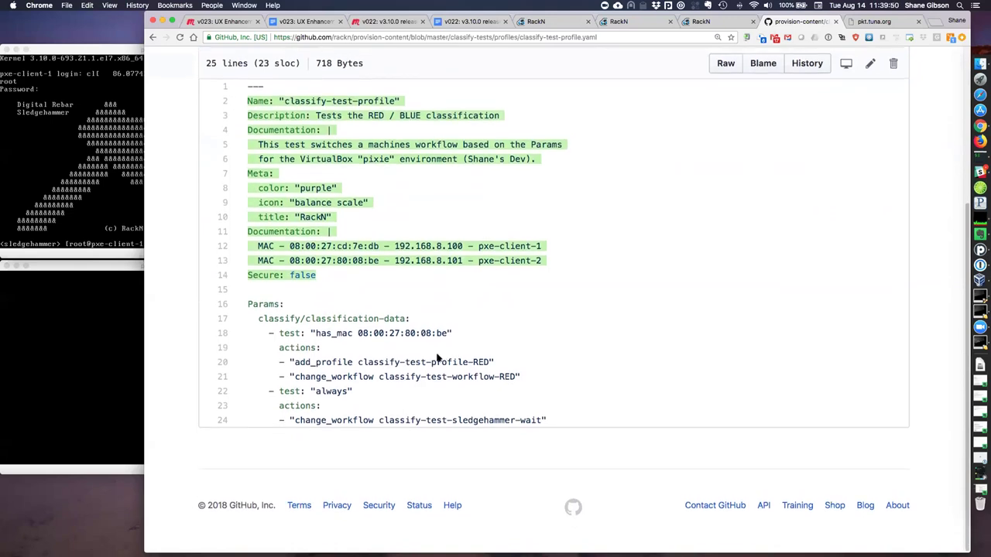
# - Highlight the classify/classification-data key under Params on line 17 and clear the selection
pyautogui.click(430, 357)
pyautogui.moveTo(258, 318); pyautogui.dragTo(410, 318)
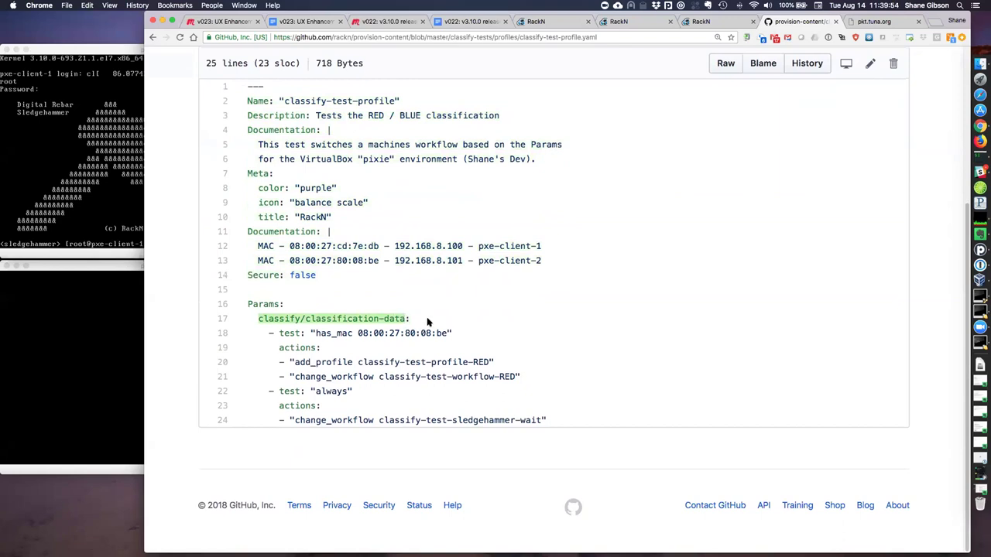
pyautogui.click(333, 357)
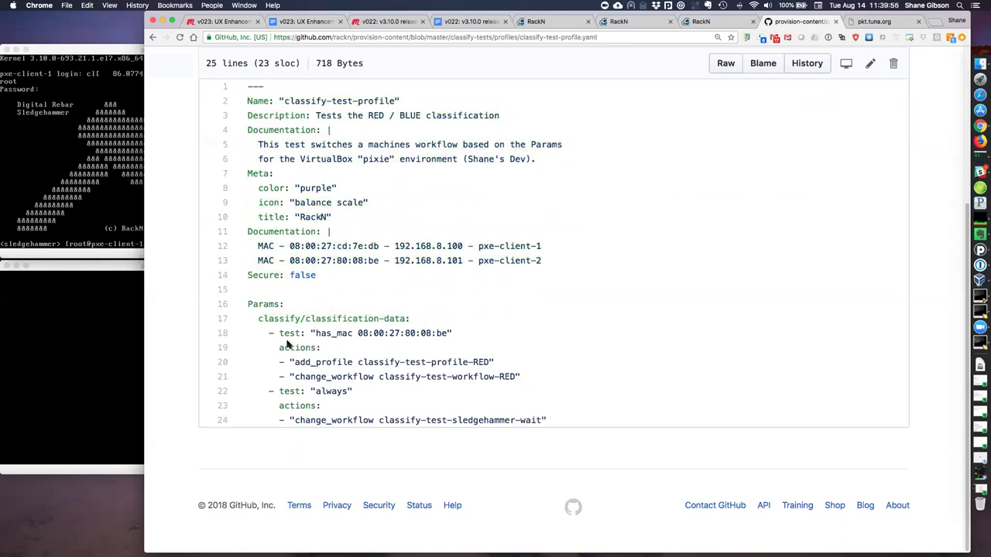
# - Highlight the has_mac test and its MAC address, check it against the pxe-client-2 VM in VirtualBox, and return to Chrome
pyautogui.moveTo(267, 333); pyautogui.dragTo(452, 332)
pyautogui.click(394, 343)
pyautogui.moveTo(359, 333); pyautogui.dragTo(446, 332)
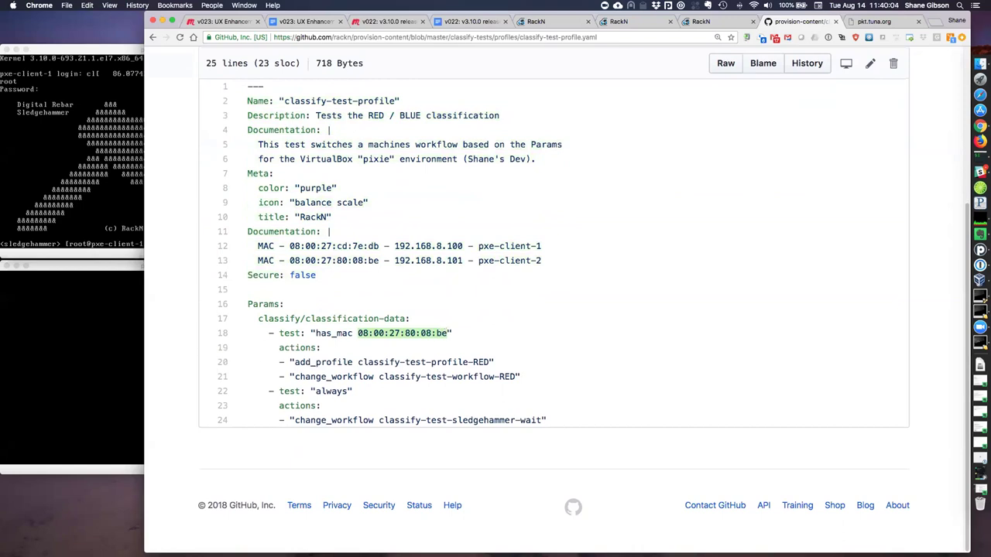
pyautogui.press('super+Tab')
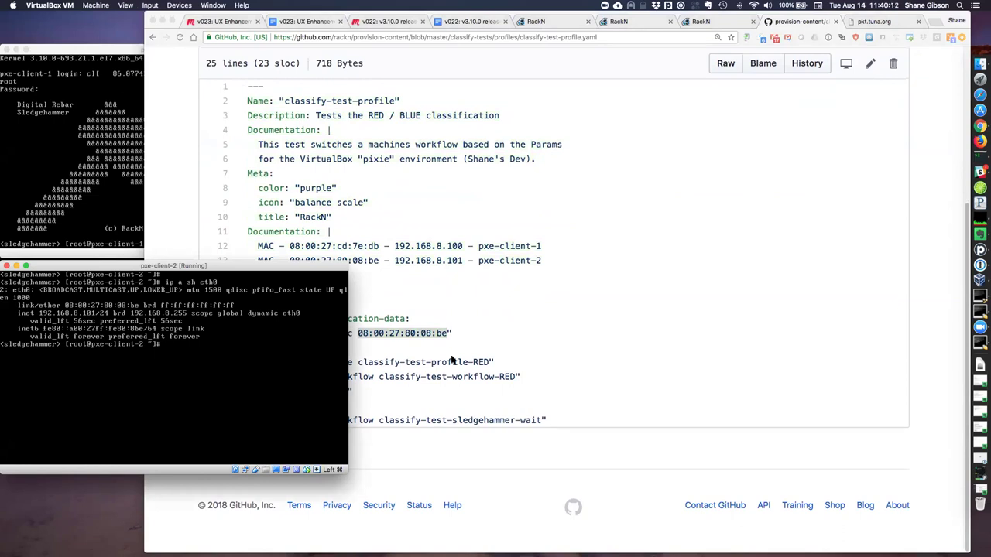
pyautogui.click(521, 341)
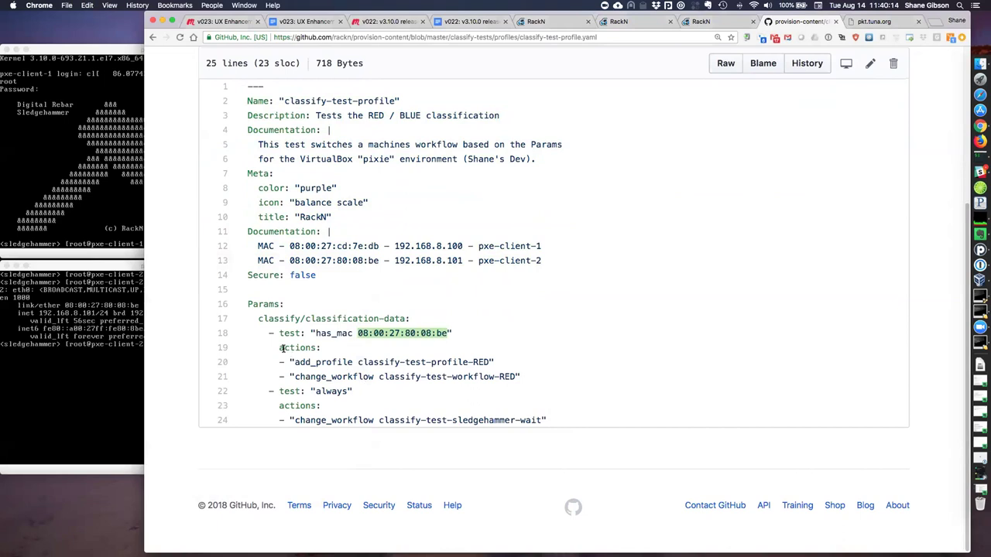
# - Highlight the add_profile action, the classify-test-workflow-RED name, and the has_mac test they belong to
pyautogui.moveTo(294, 362); pyautogui.dragTo(490, 364)
pyautogui.click(295, 376)
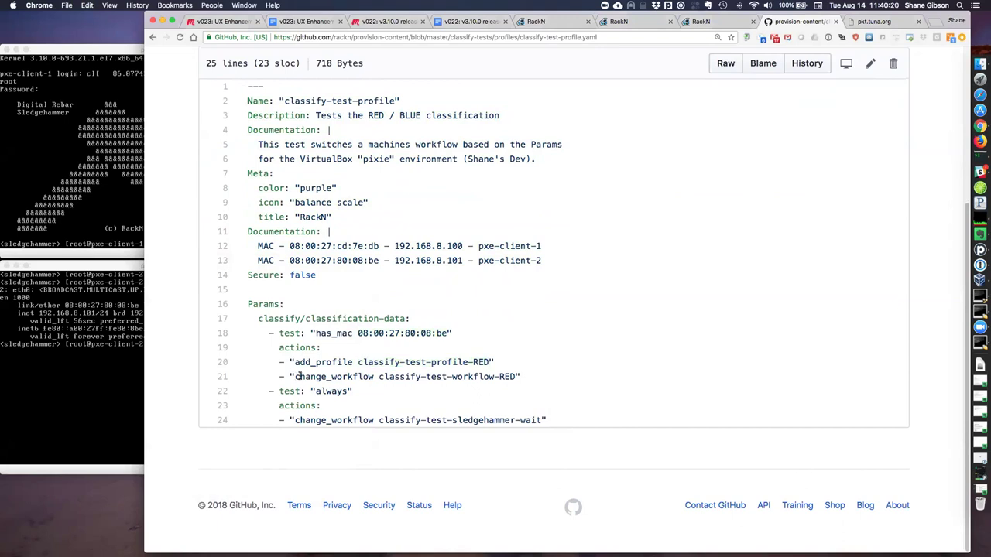
pyautogui.moveTo(379, 376); pyautogui.dragTo(511, 379)
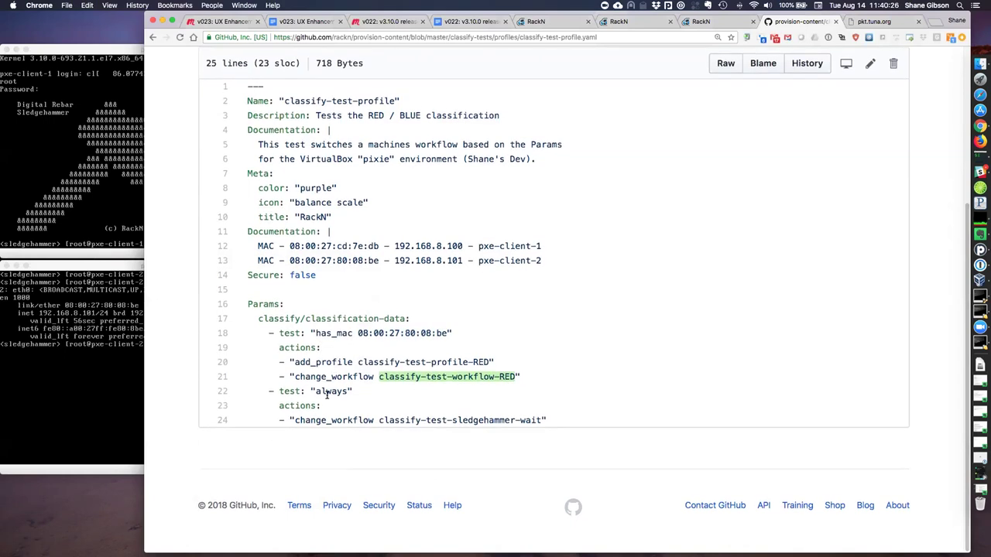
pyautogui.moveTo(320, 333); pyautogui.dragTo(449, 333)
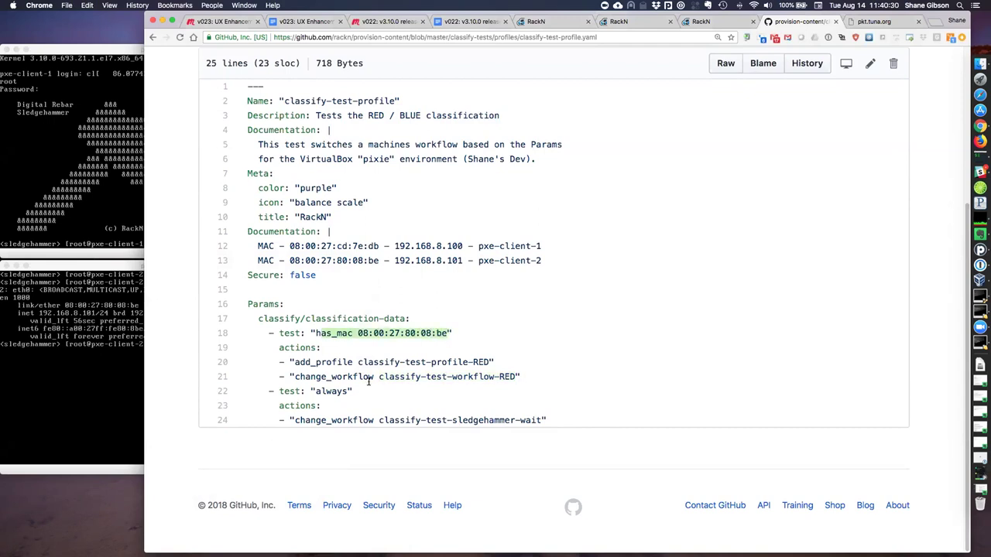
# - Highlight the always test and the classify-test-sledgehammer-wait workflow name in its action
pyautogui.doubleClick(322, 391)
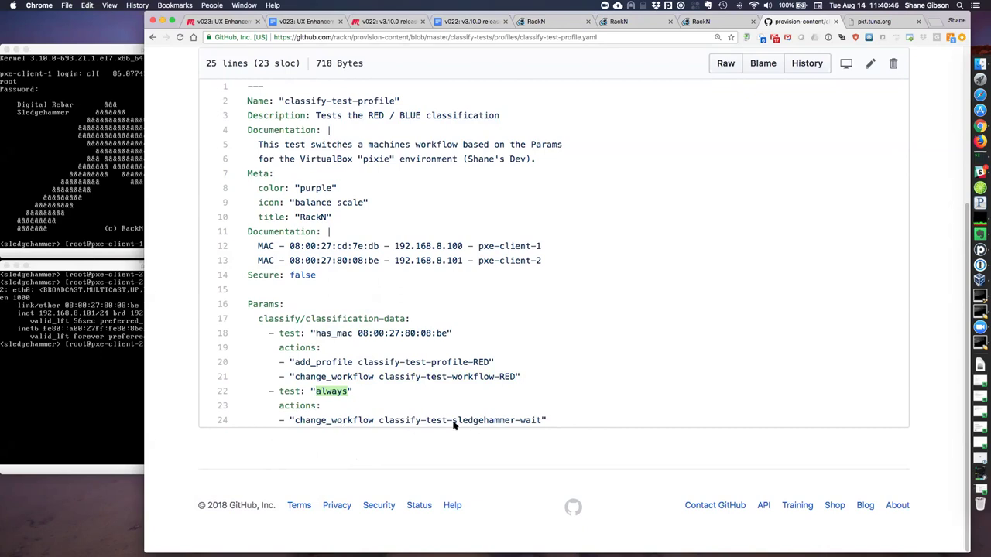
pyautogui.click(382, 422)
pyautogui.moveTo(378, 422); pyautogui.dragTo(533, 421)
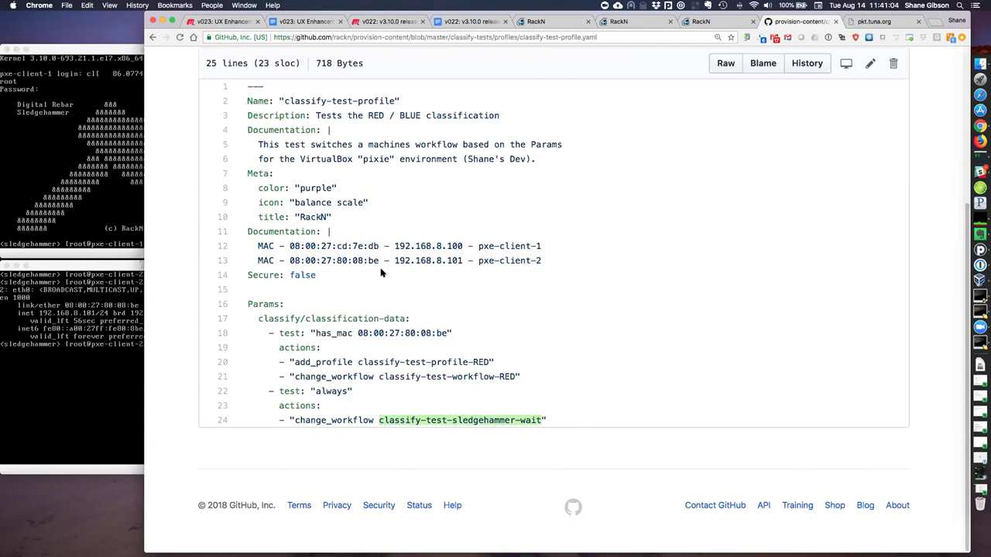
# - Highlight the function names change_workflow, add_profile and has_mac used in the classification data
pyautogui.scroll(1, 380, 271)
pyautogui.scroll(-1, 313, 361)
pyautogui.click(307, 377)
pyautogui.moveTo(294, 377); pyautogui.dragTo(374, 377)
pyautogui.moveTo(295, 362); pyautogui.dragTo(353, 362)
pyautogui.moveTo(316, 333); pyautogui.dragTo(353, 332)
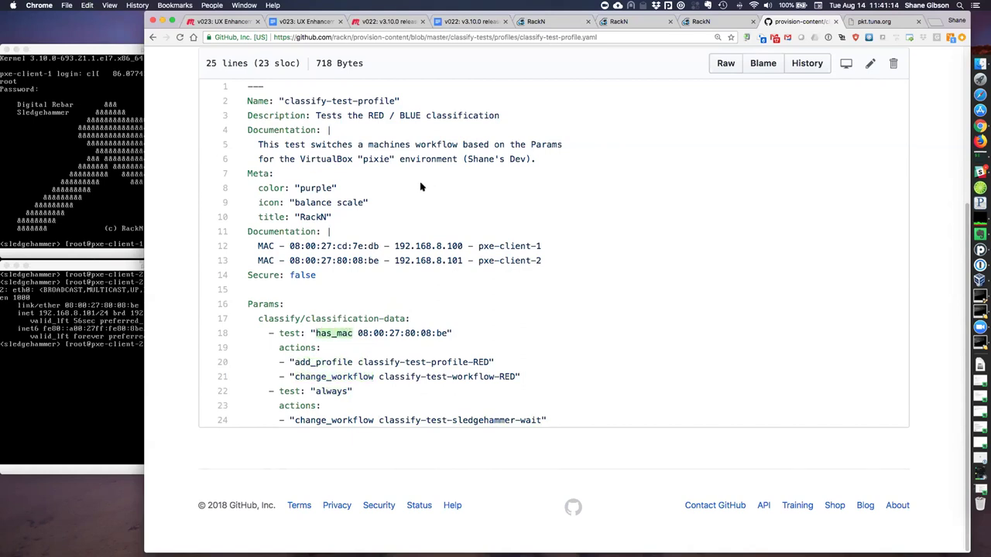
# - Duplicate the profile's browser tab and open classify/templates/classify.sh.tmpl in the copy
pyautogui.rightClick(801, 20)
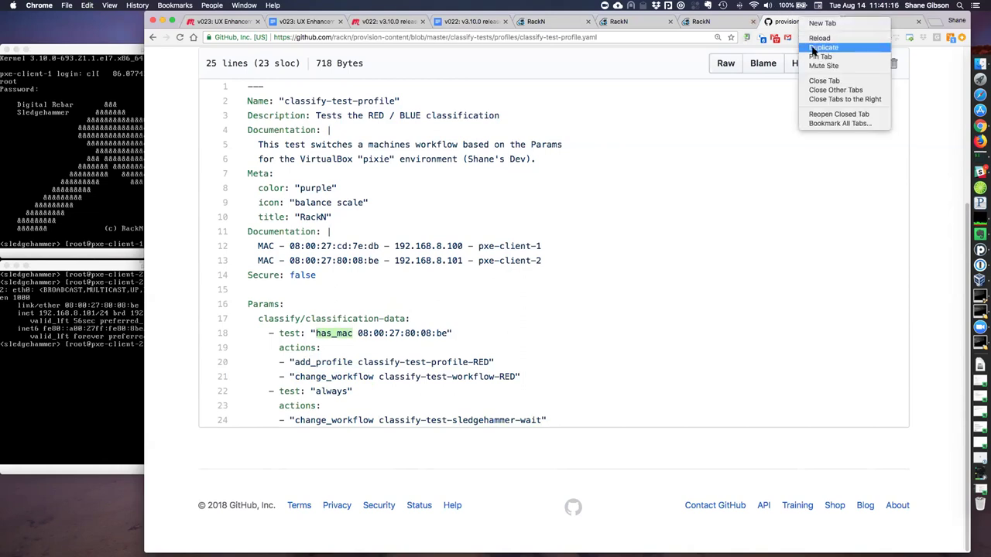
pyautogui.click(822, 47)
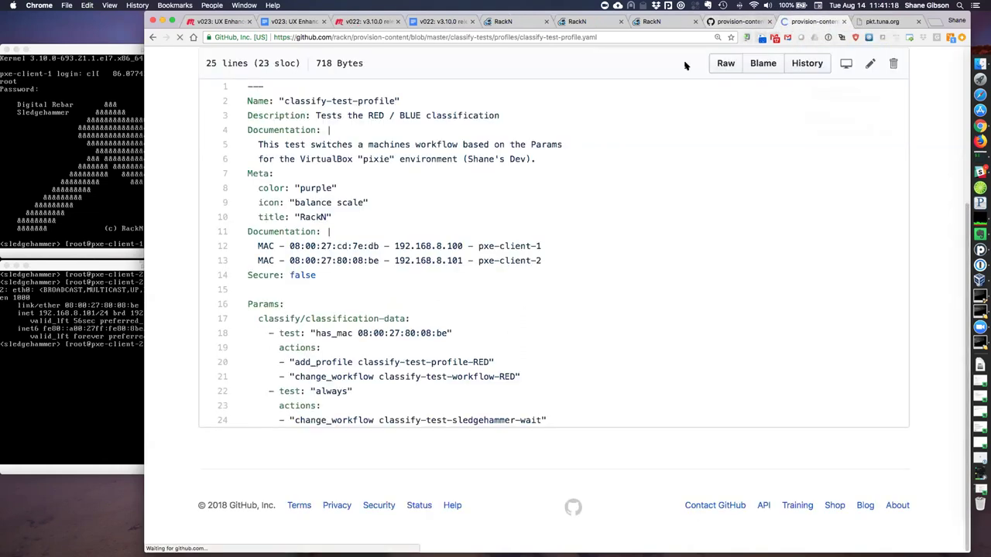
pyautogui.scroll(5, 514, 106)
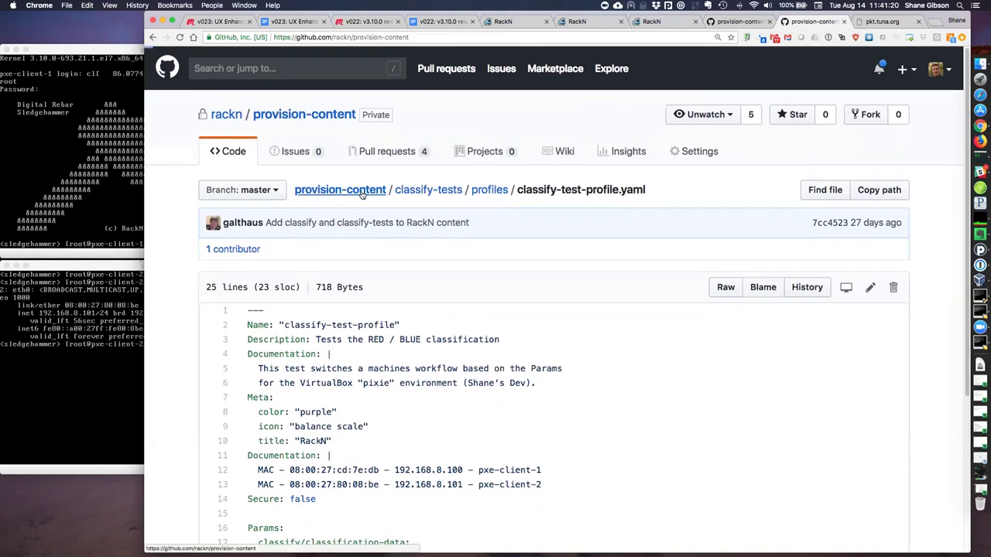
pyautogui.click(362, 193)
pyautogui.click(237, 417)
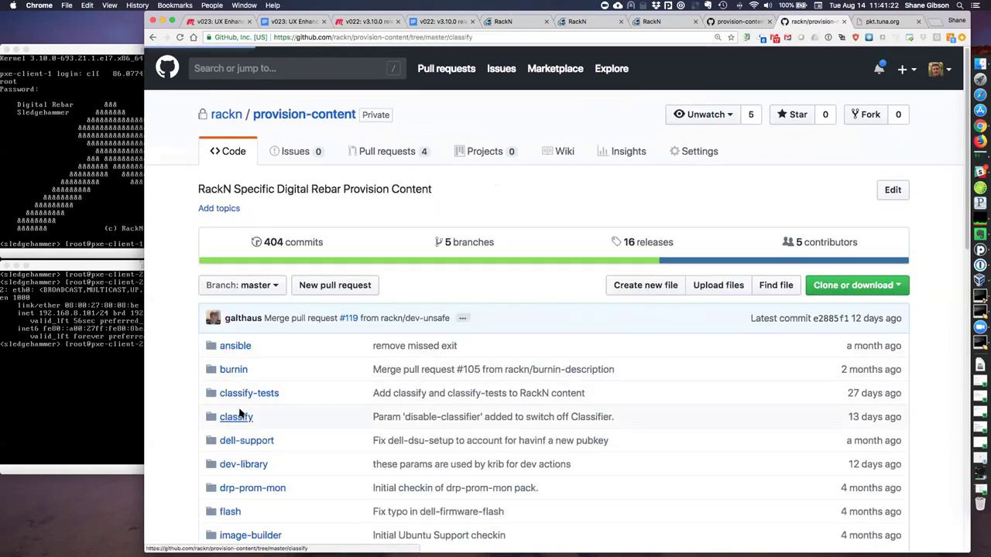
pyautogui.click(239, 349)
pyautogui.click(235, 272)
pyautogui.scroll(-3, 329, 319)
pyautogui.scroll(-10, 329, 319)
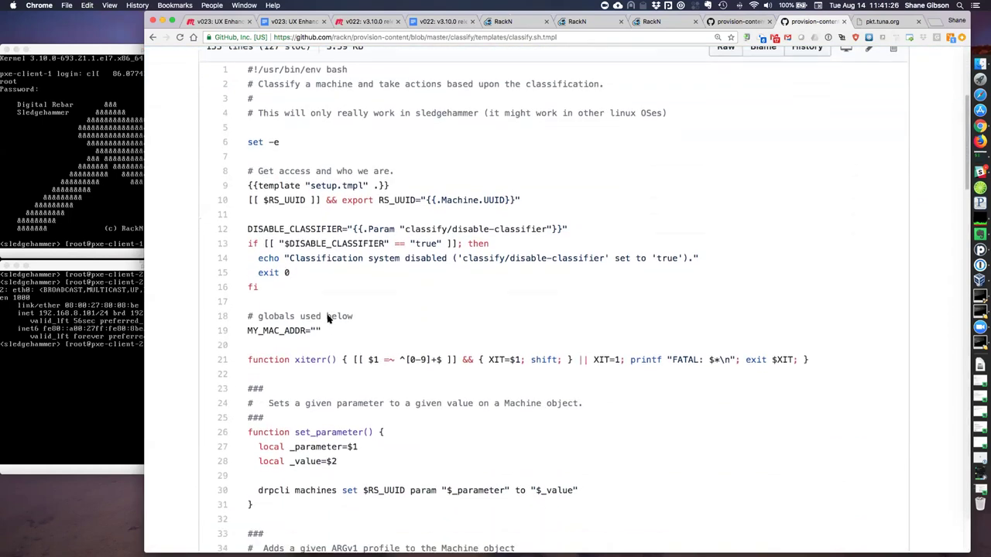
# - Review the script's functions, highlighting the function names in_subnet on line 81 and has_mac on line 99
pyautogui.scroll(-15, 327, 319)
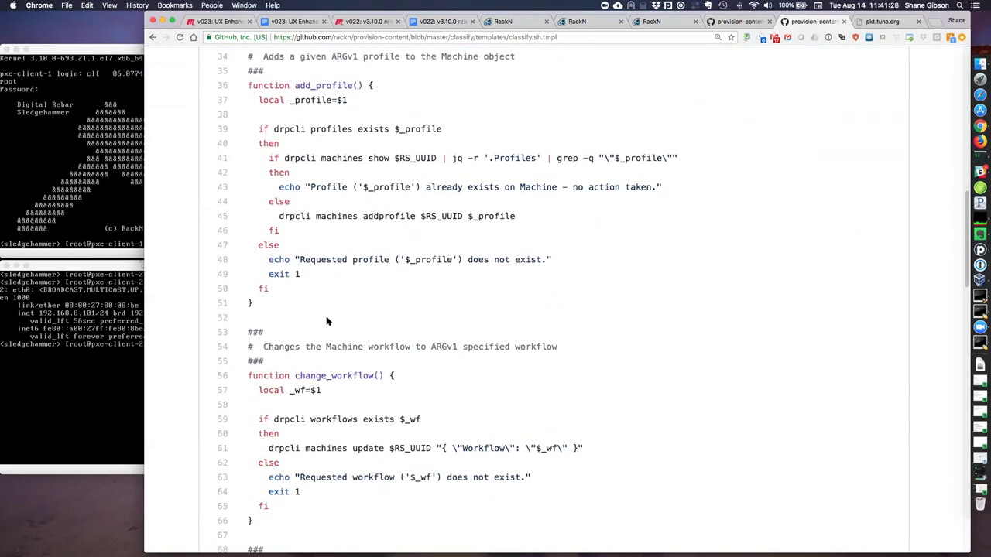
pyautogui.scroll(3, 327, 325)
pyautogui.scroll(-1, 332, 318)
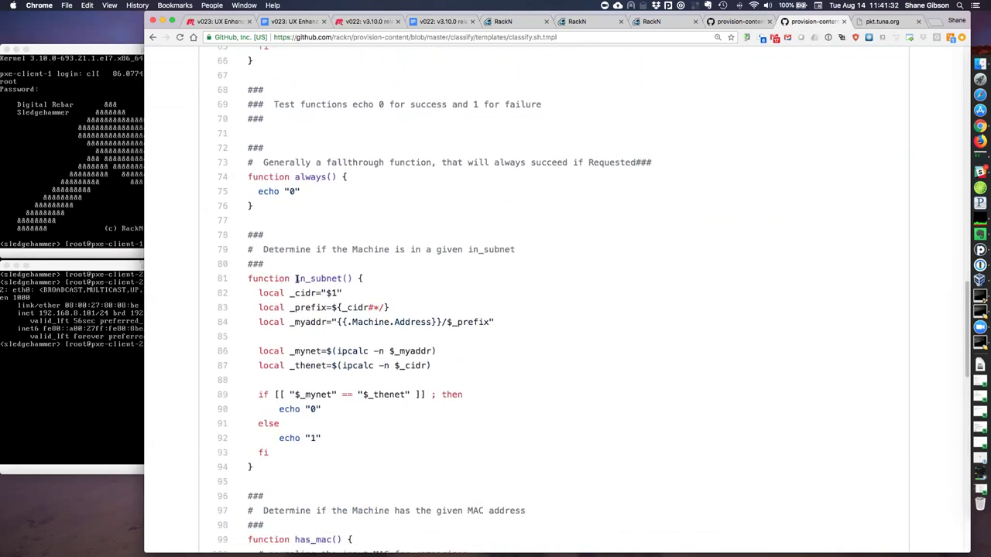
pyautogui.moveTo(296, 278); pyautogui.dragTo(340, 278)
pyautogui.scroll(-6, 349, 303)
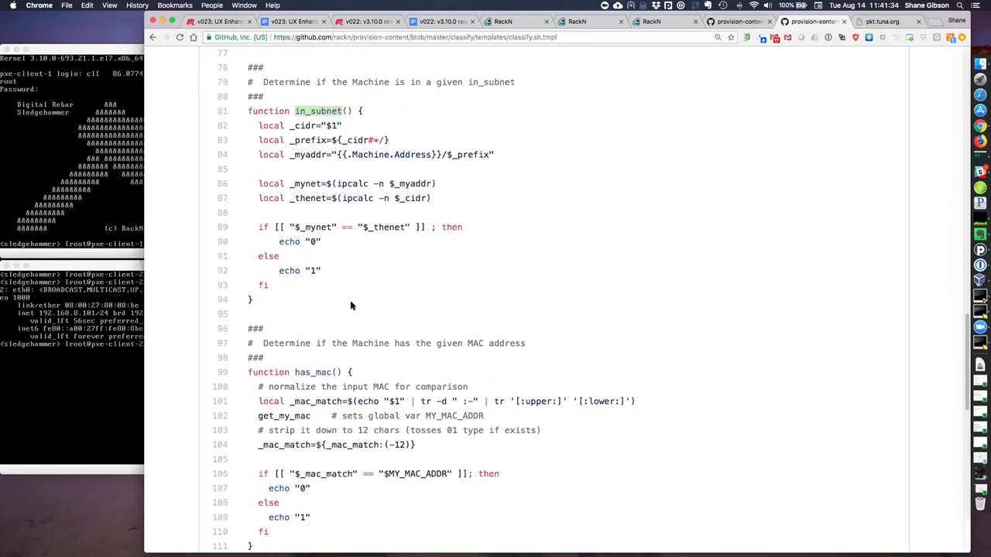
pyautogui.moveTo(295, 295); pyautogui.dragTo(334, 293)
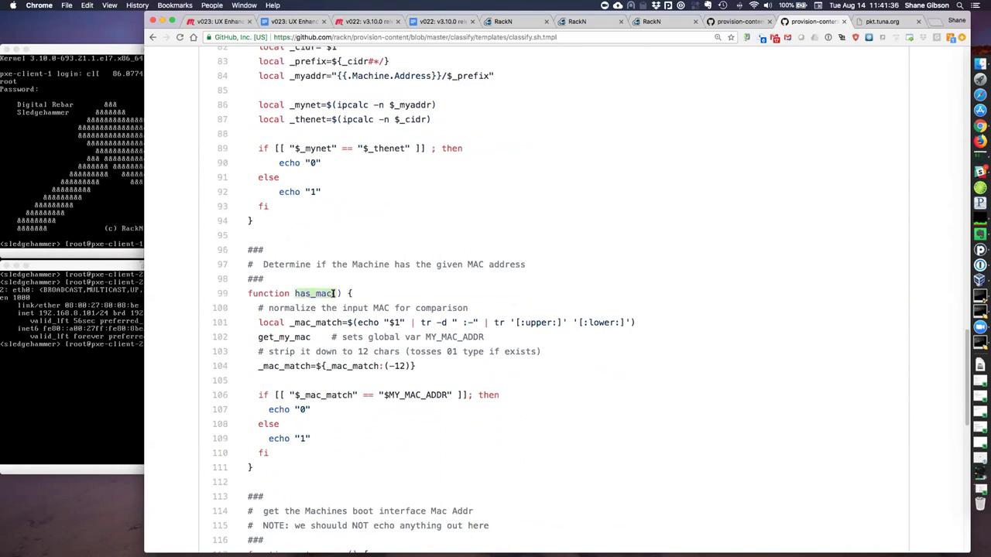
# - Review the get_my_mac function and go back to the change_workflow function
pyautogui.scroll(-4, 336, 306)
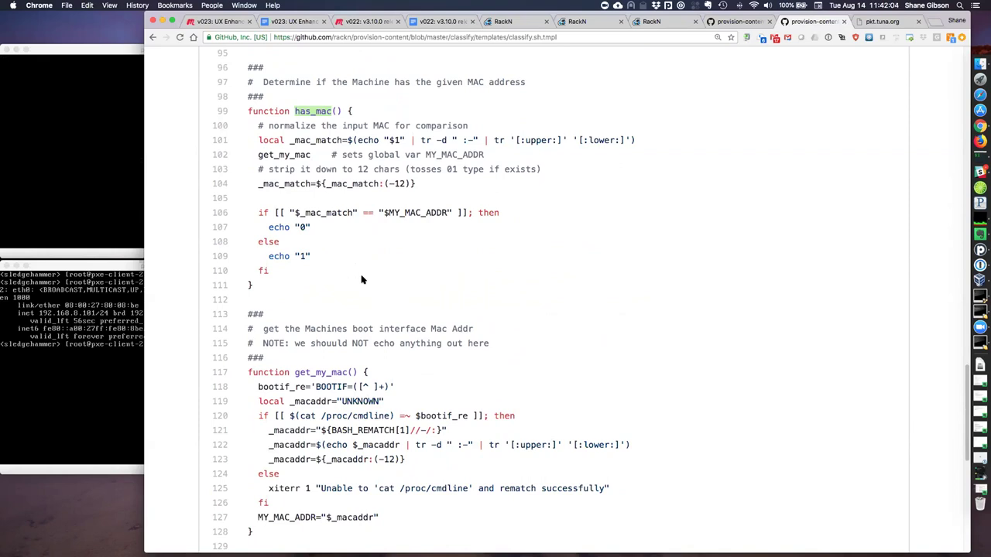
pyautogui.scroll(10, 366, 263)
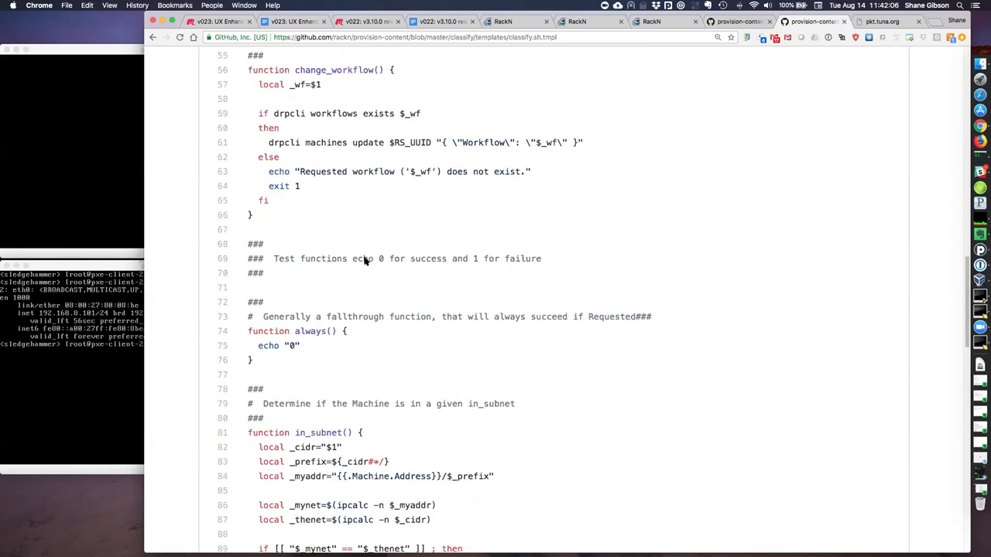
pyautogui.scroll(1, 366, 262)
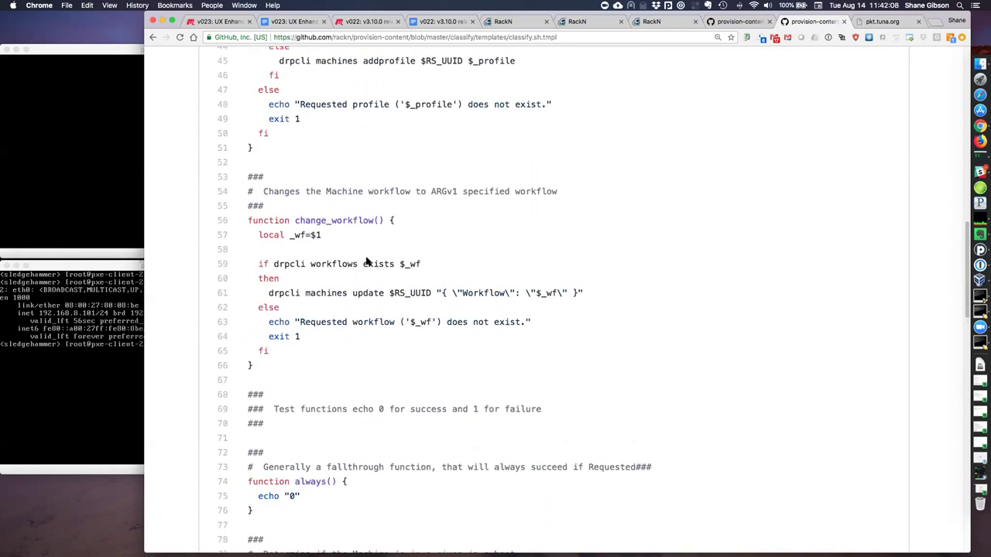
# - Highlight the change_workflow function name on line 56 of the script and review the add_profile function above it
pyautogui.moveTo(293, 220); pyautogui.dragTo(376, 221)
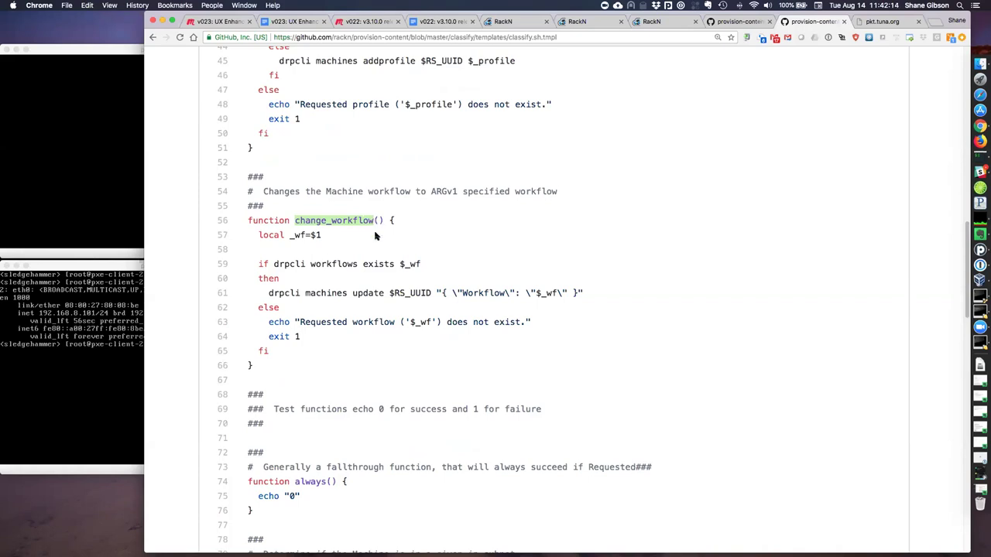
pyautogui.scroll(-1, 375, 228)
pyautogui.scroll(1, 376, 240)
pyautogui.scroll(8, 375, 229)
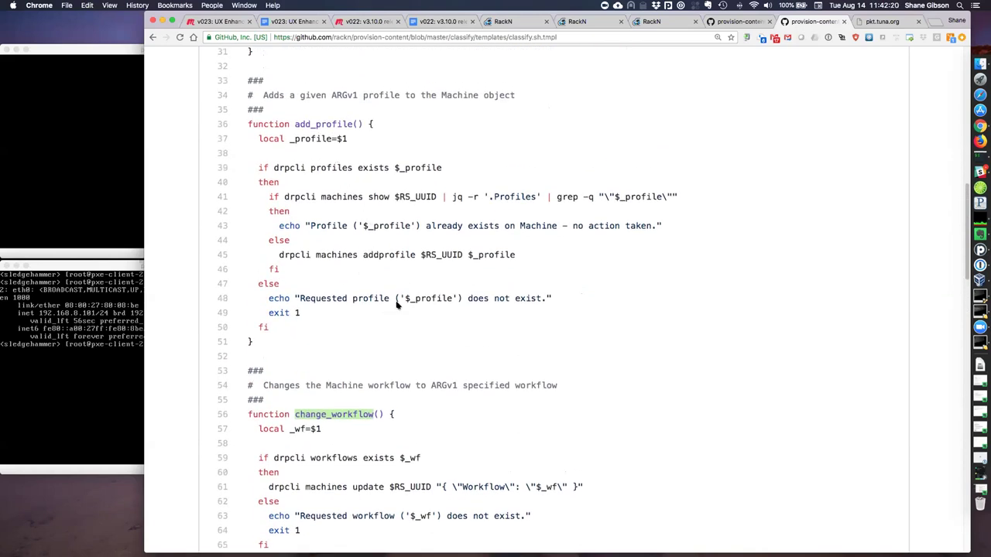
pyautogui.scroll(-1, 420, 310)
pyautogui.scroll(-1, 436, 301)
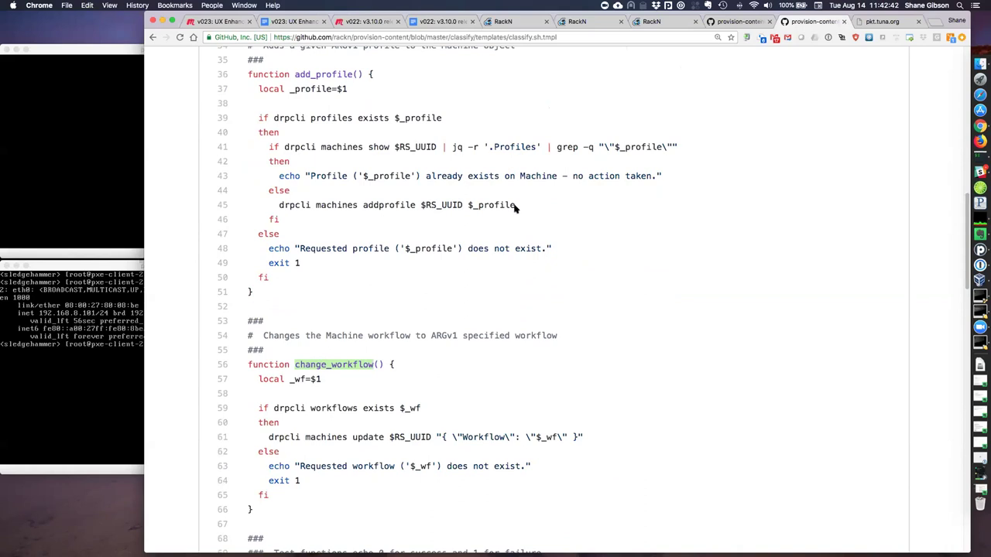
pyautogui.scroll(10, 624, 159)
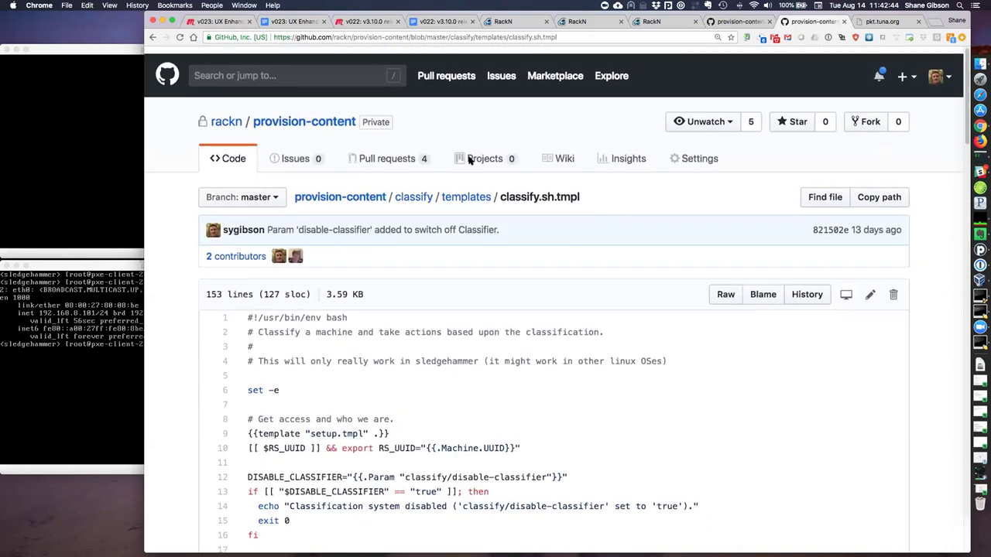
pyautogui.click(504, 23)
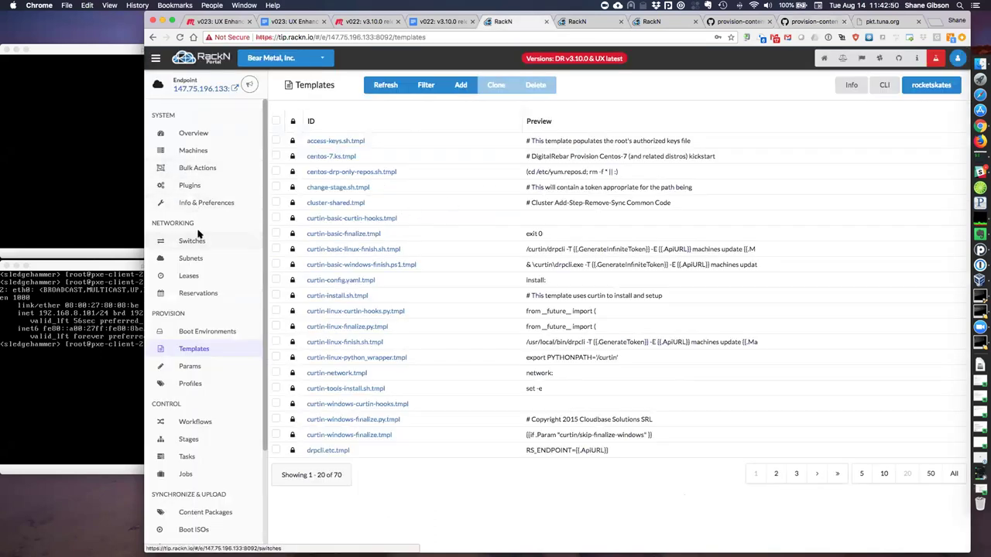
pyautogui.click(195, 168)
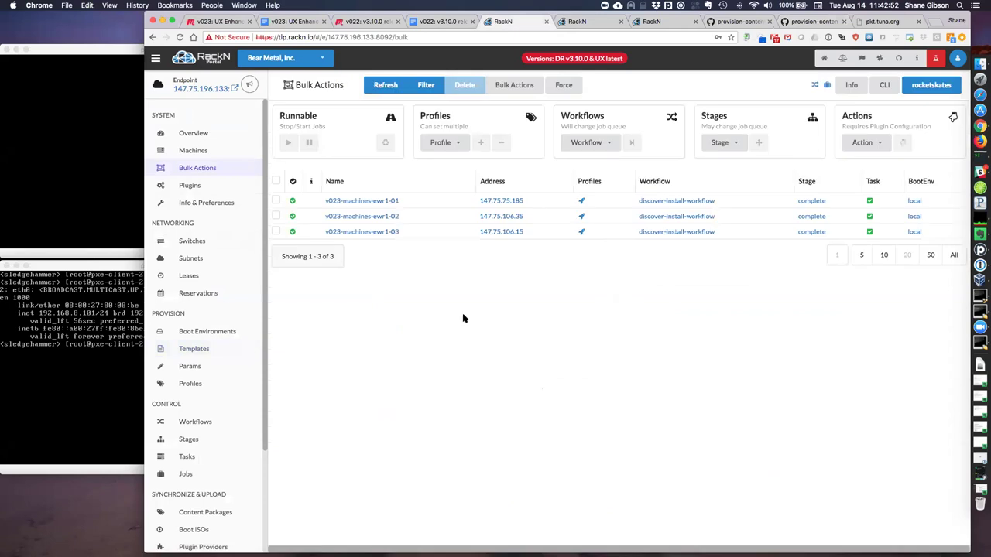
pyautogui.click(580, 22)
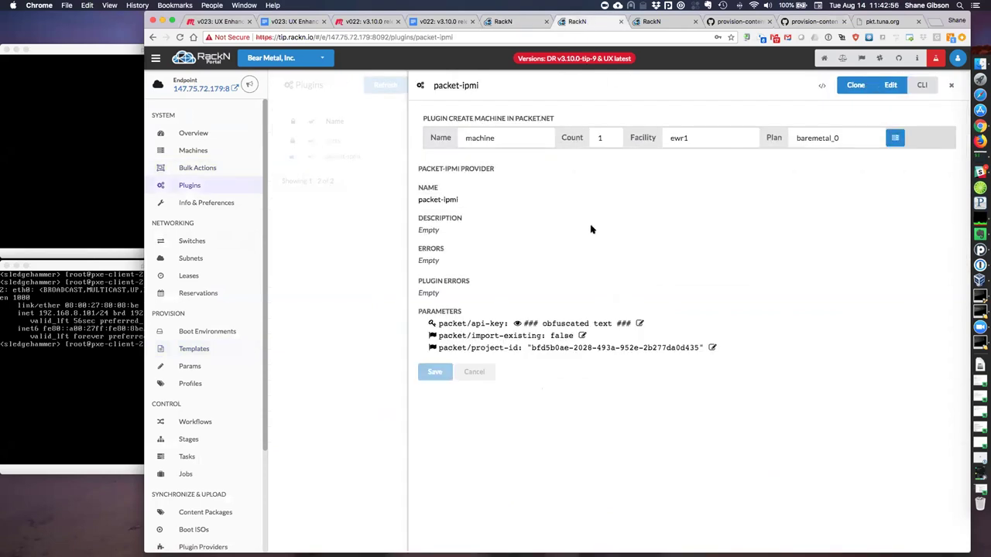
pyautogui.click(404, 320)
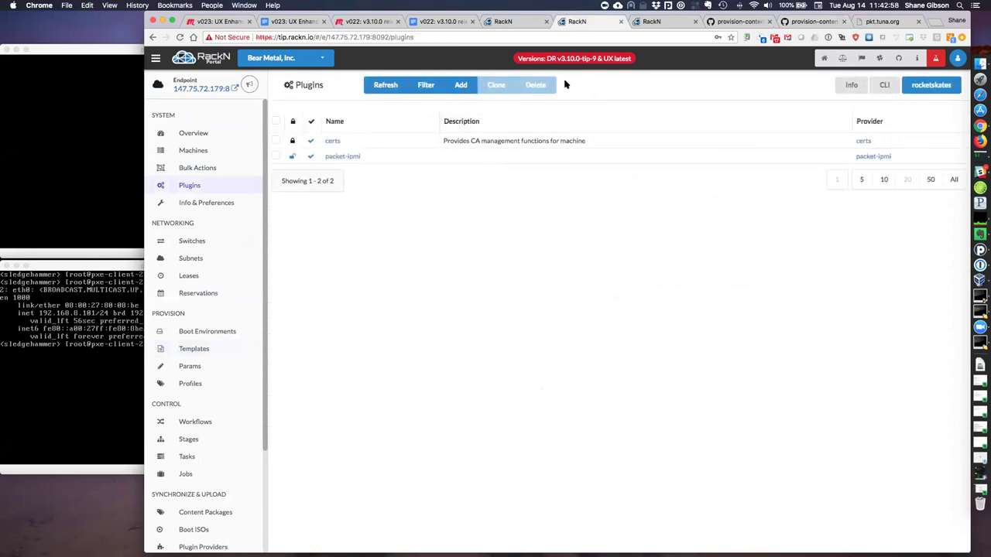
# - Switch to the RackN portal for endpoint 192.168.8.1 and close the classify.sh.tmpl template's details
pyautogui.click(669, 21)
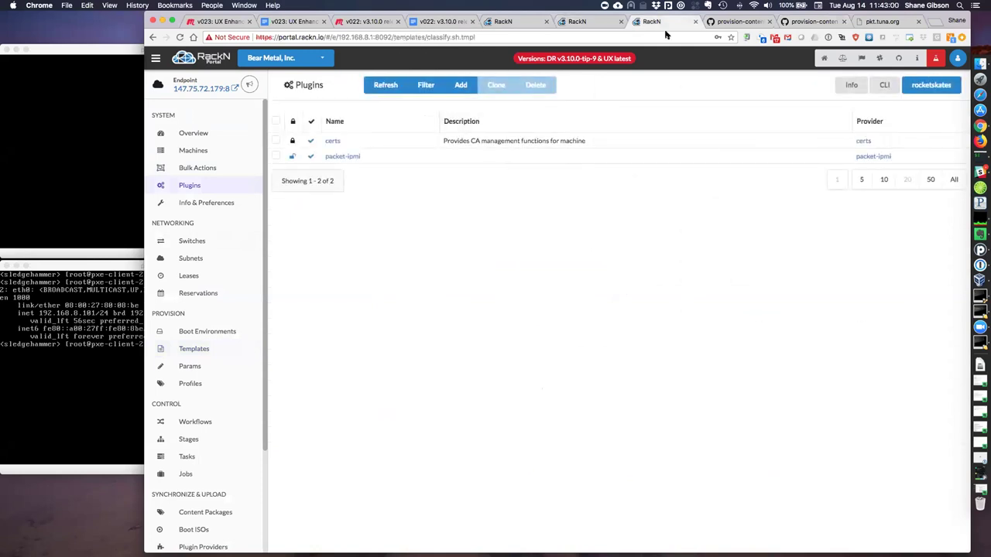
pyautogui.click(284, 333)
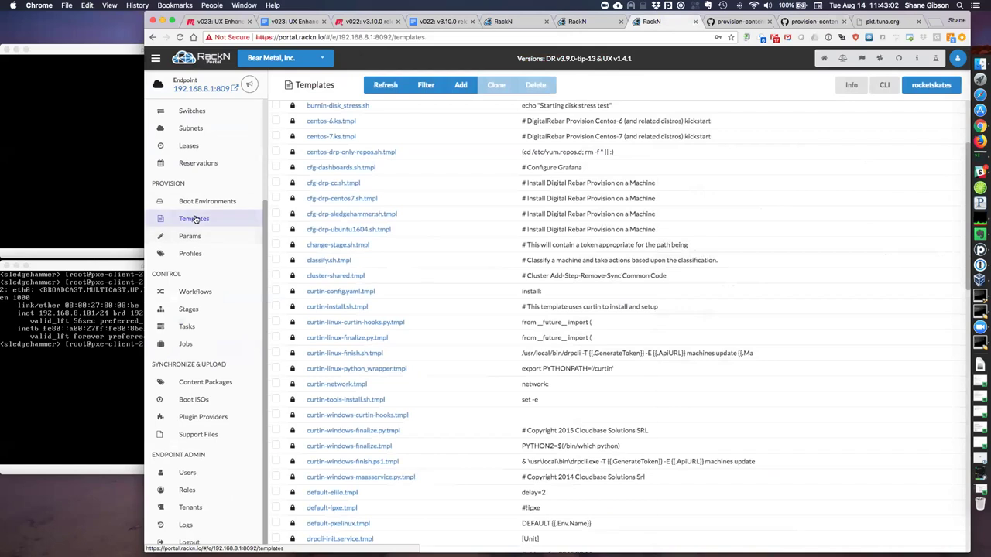
pyautogui.scroll(5, 200, 201)
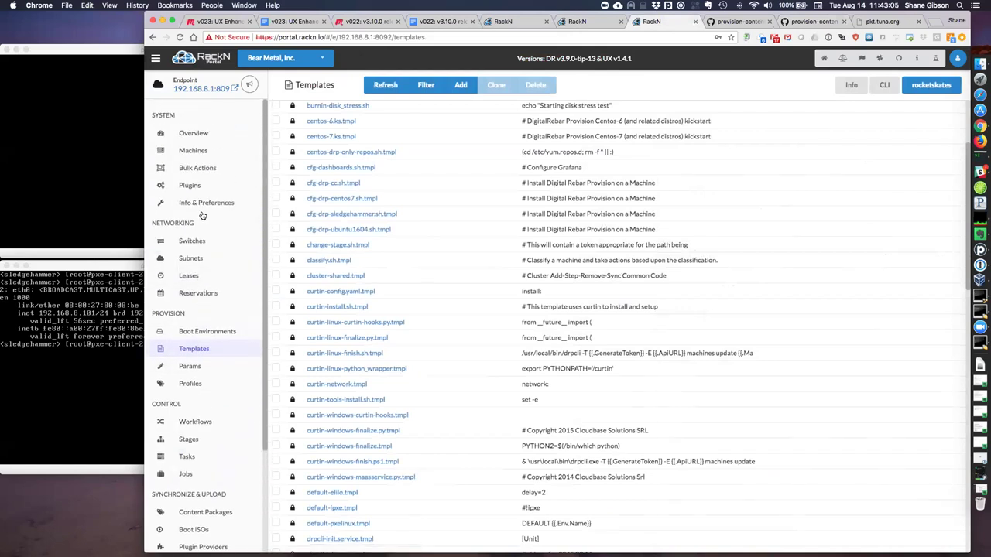
# - View the workflows, open the classify stage's details, and highlight its required param classify/classification-data
pyautogui.click(194, 422)
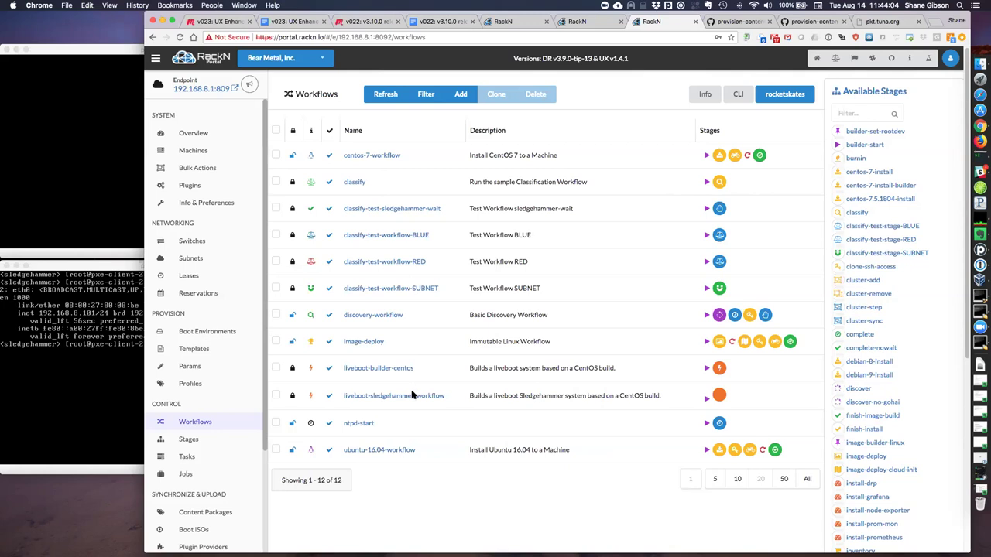
pyautogui.click(190, 440)
pyautogui.click(353, 296)
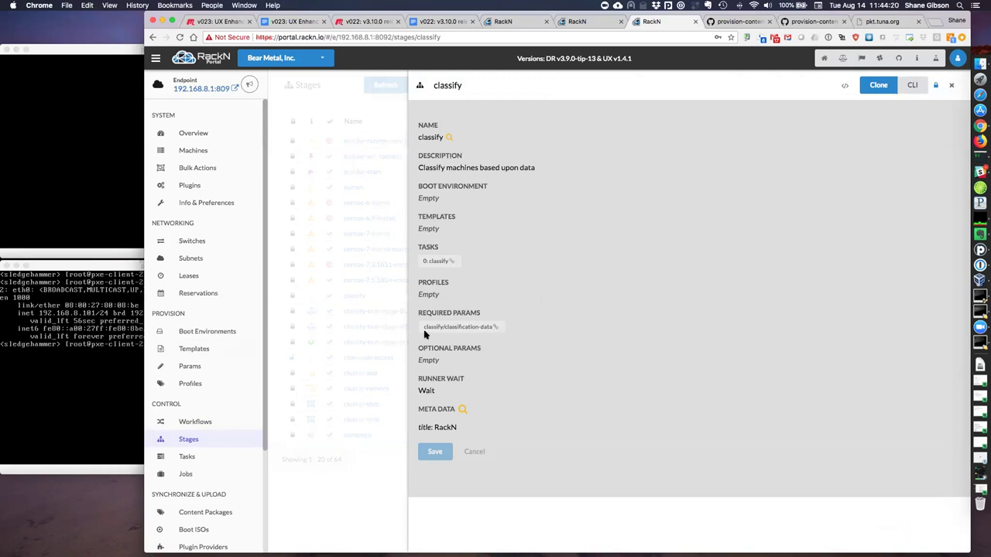
pyautogui.moveTo(423, 327); pyautogui.dragTo(496, 327)
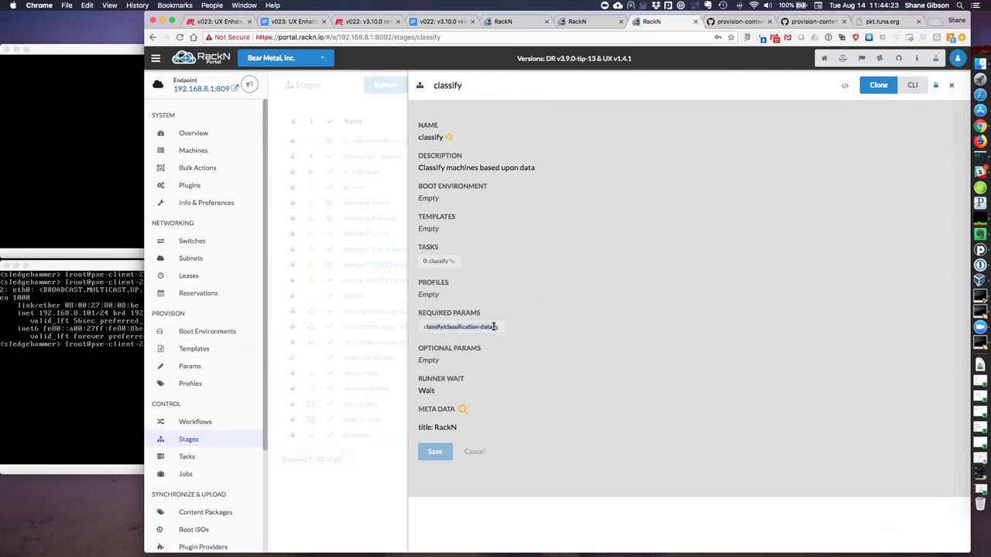
# - Follow the classify stage's task to its classify.sh.tmpl template, look through the contents, and close the template
pyautogui.click(447, 262)
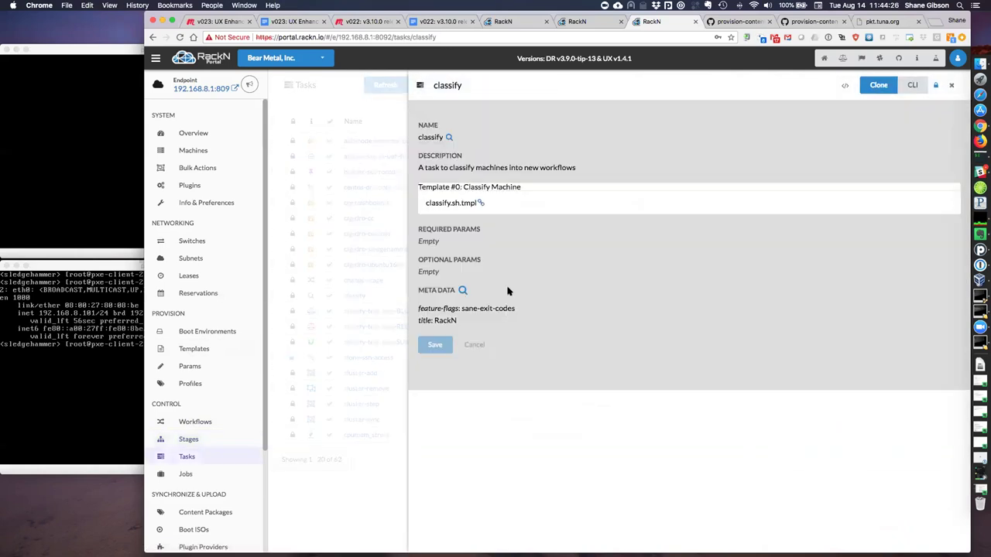
pyautogui.click(481, 203)
pyautogui.scroll(-8, 525, 222)
pyautogui.scroll(15, 525, 222)
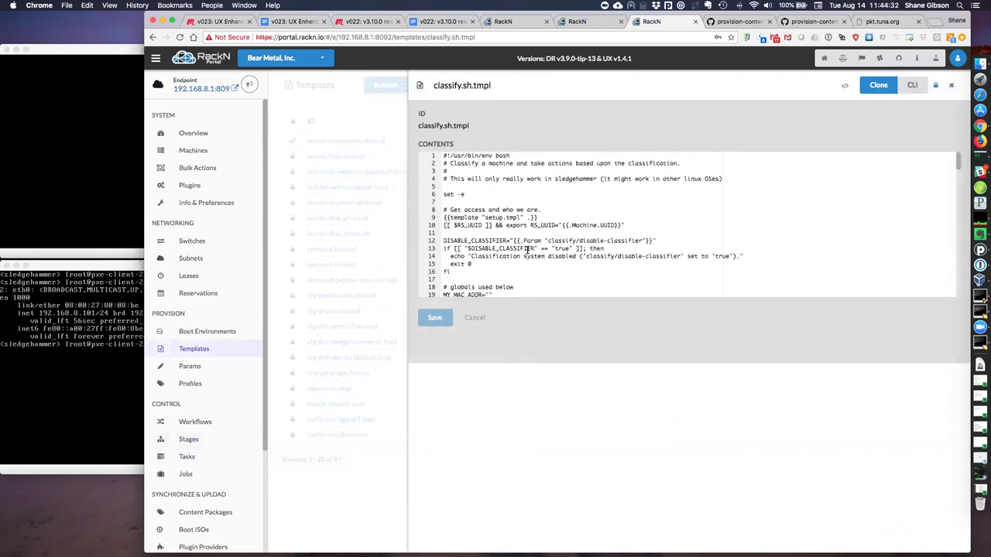
pyautogui.click(282, 255)
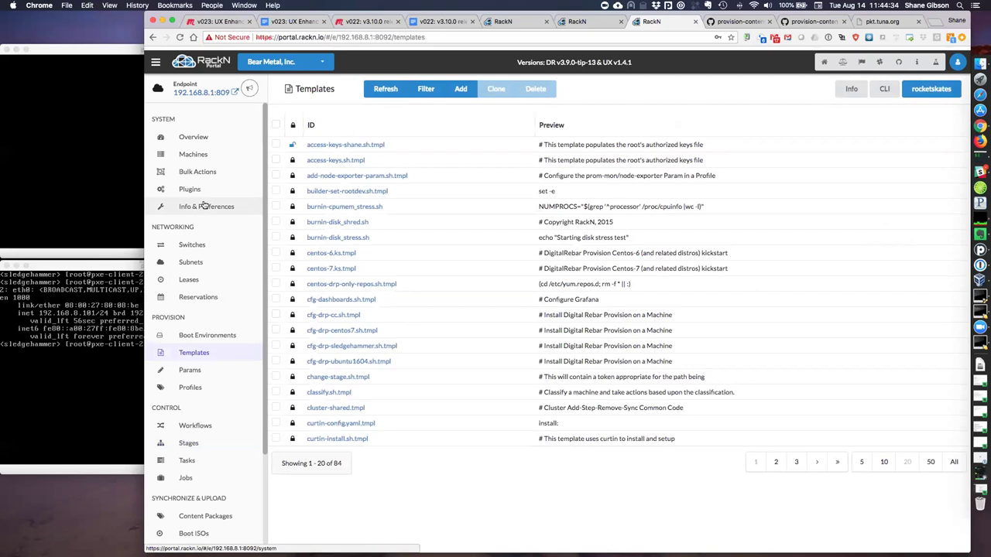
# - View the machines' bulk actions page and review the available Default Workflow options in the system preferences
pyautogui.click(199, 172)
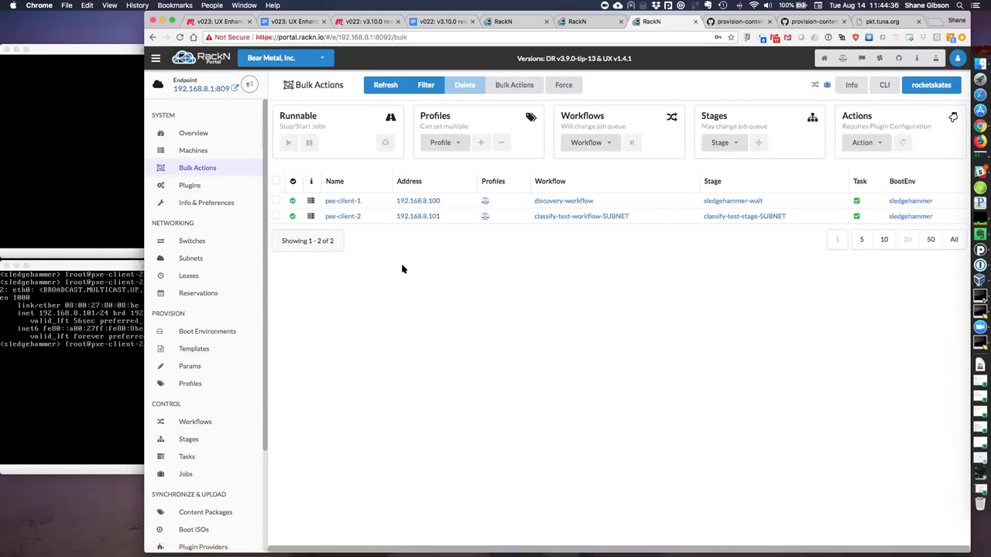
pyautogui.click(209, 204)
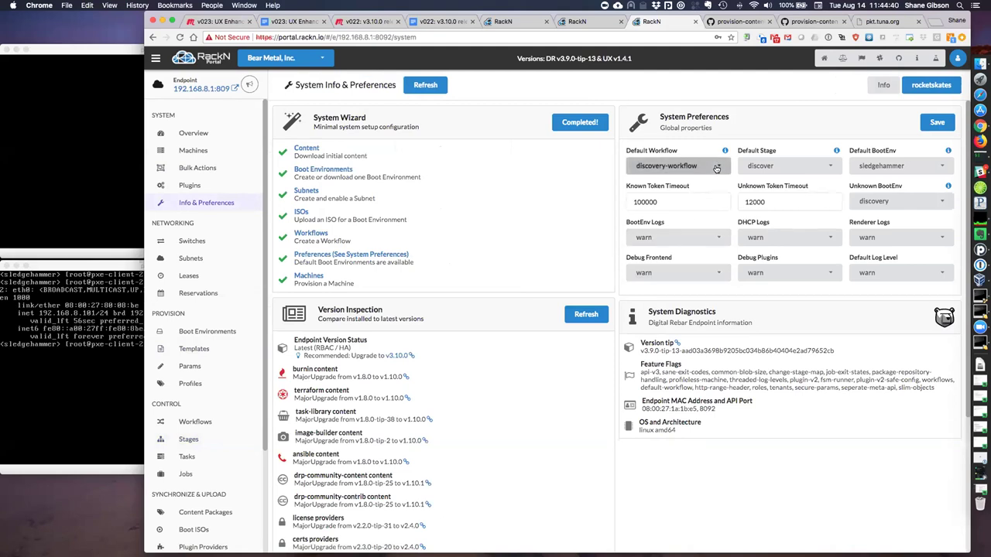
pyautogui.click(716, 168)
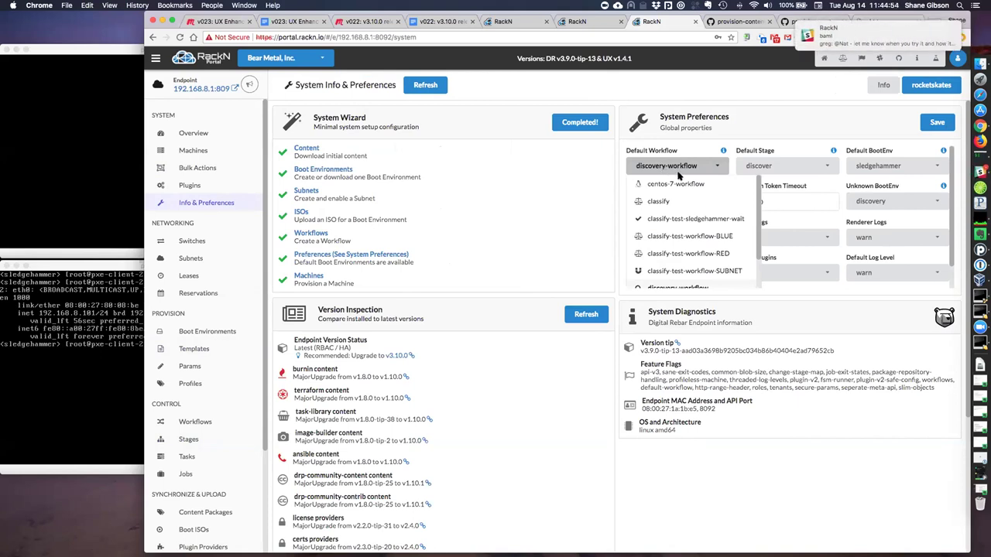
pyautogui.click(748, 140)
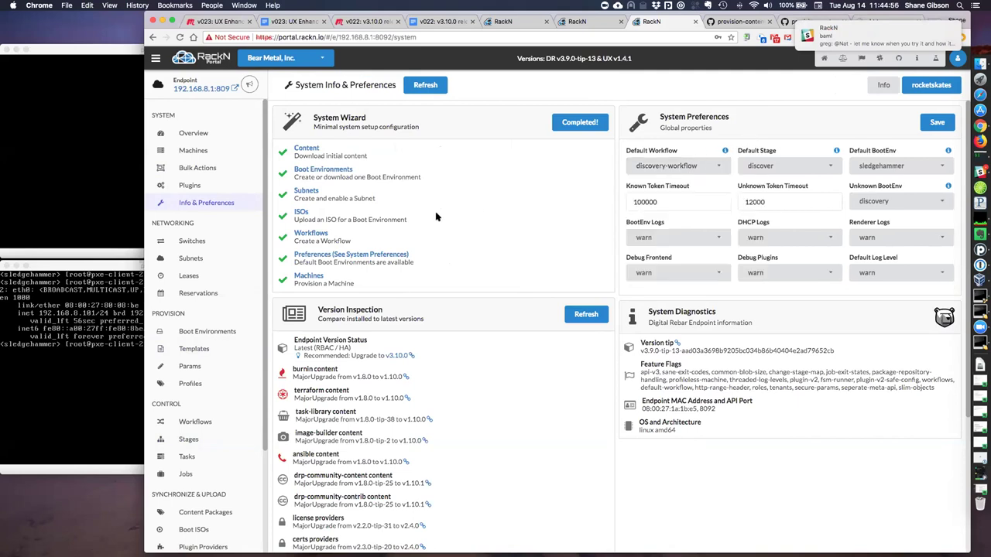
# - Select pxe-client-2 in the bulk actions, reset it to the default workflow, and set it runnable
pyautogui.click(198, 167)
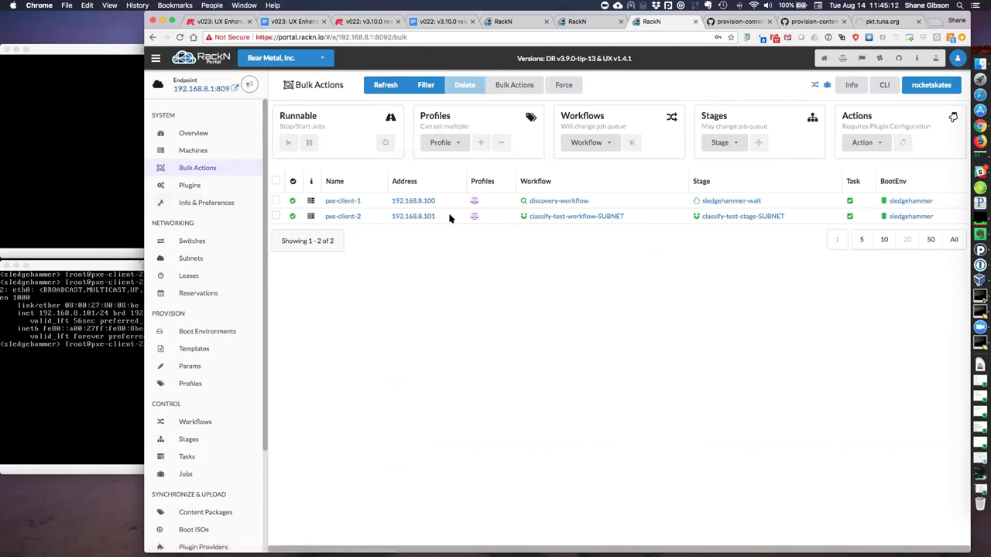
pyautogui.click(275, 216)
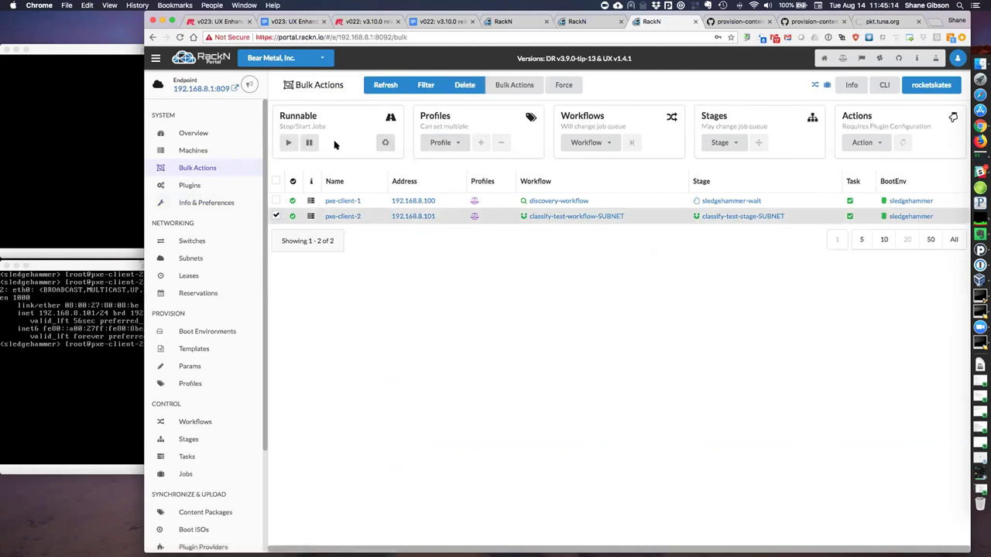
pyautogui.click(385, 144)
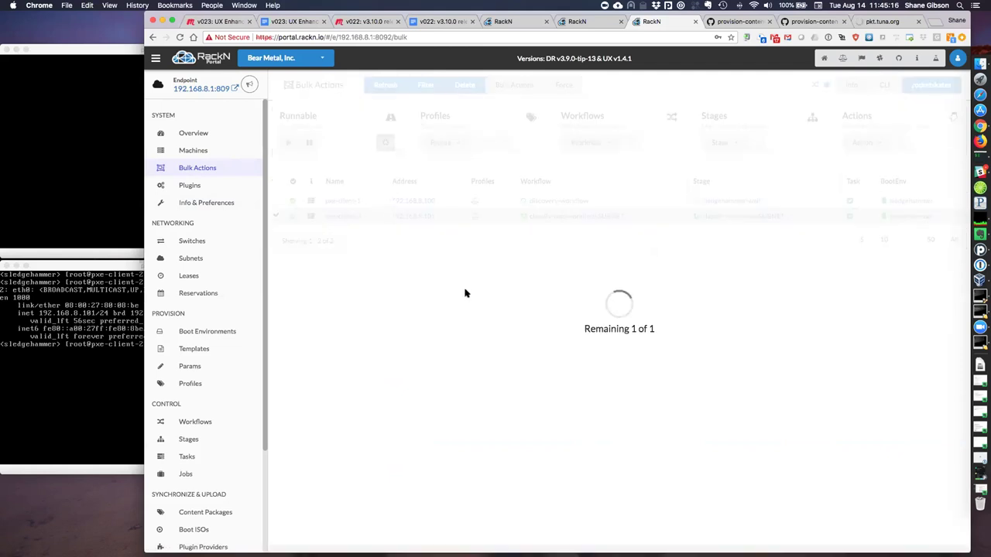
pyautogui.click(289, 144)
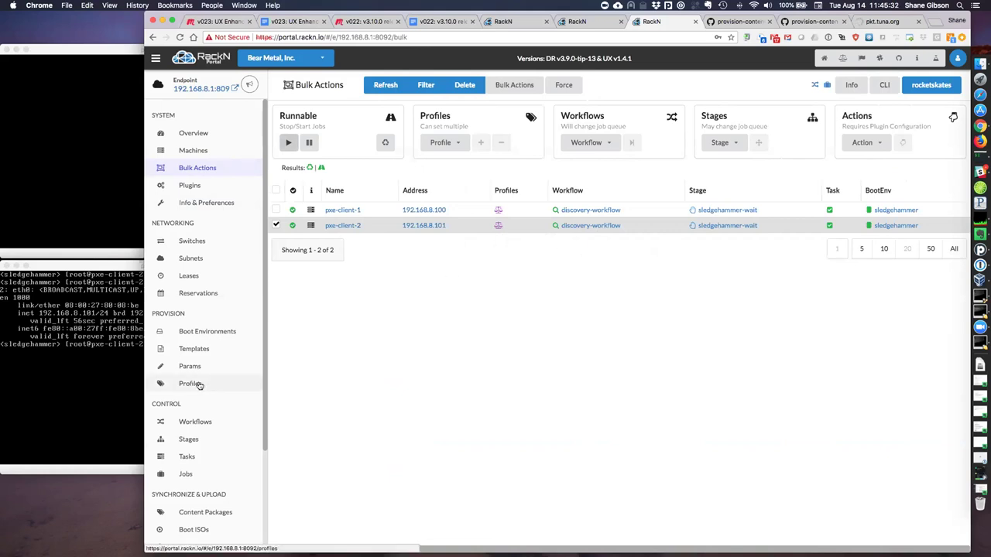
pyautogui.scroll(-5, 197, 383)
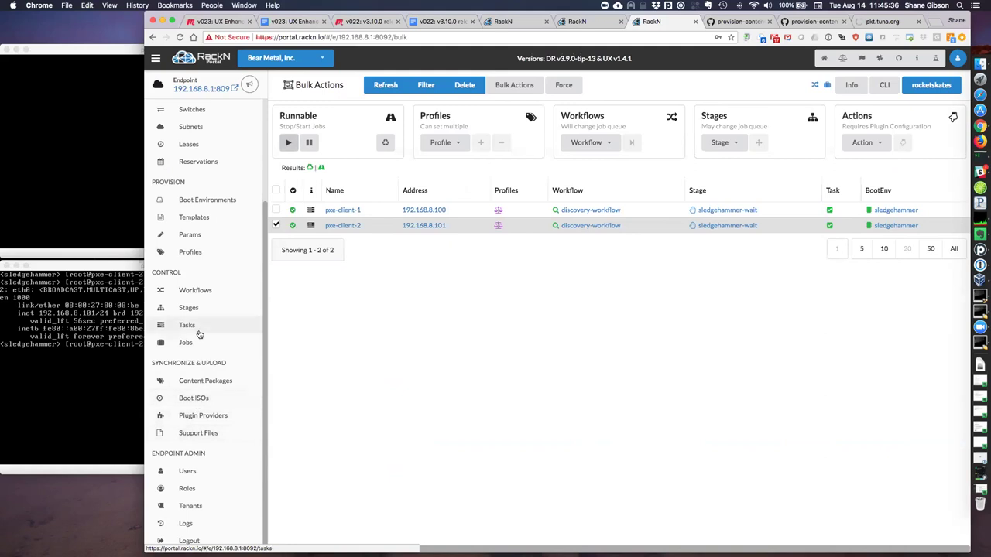
# - In classify-test-profile.yaml, highlight the has_mac 08:00:27:80:08:be test, its add_profile and change_workflow RED actions, and the fallback classify-test-sledgehammer-wait workflow
pyautogui.click(739, 22)
pyautogui.scroll(3, 495, 153)
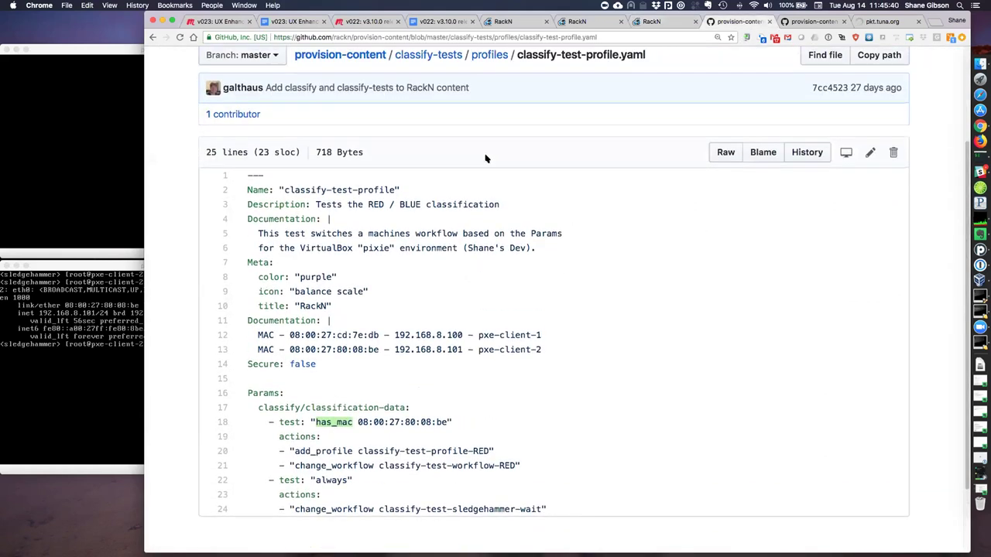
pyautogui.scroll(-2, 487, 155)
pyautogui.moveTo(258, 344); pyautogui.dragTo(446, 363)
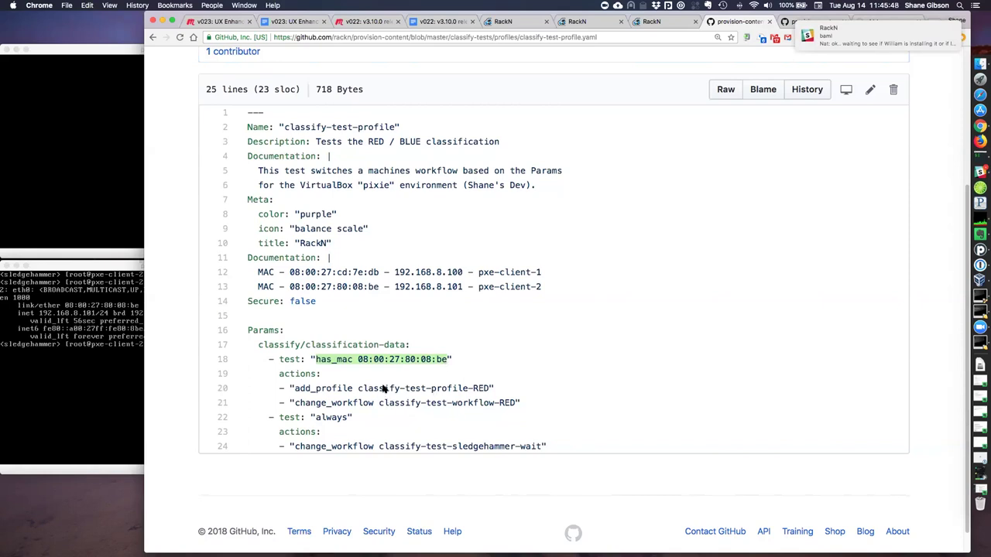
pyautogui.moveTo(293, 388); pyautogui.dragTo(489, 389)
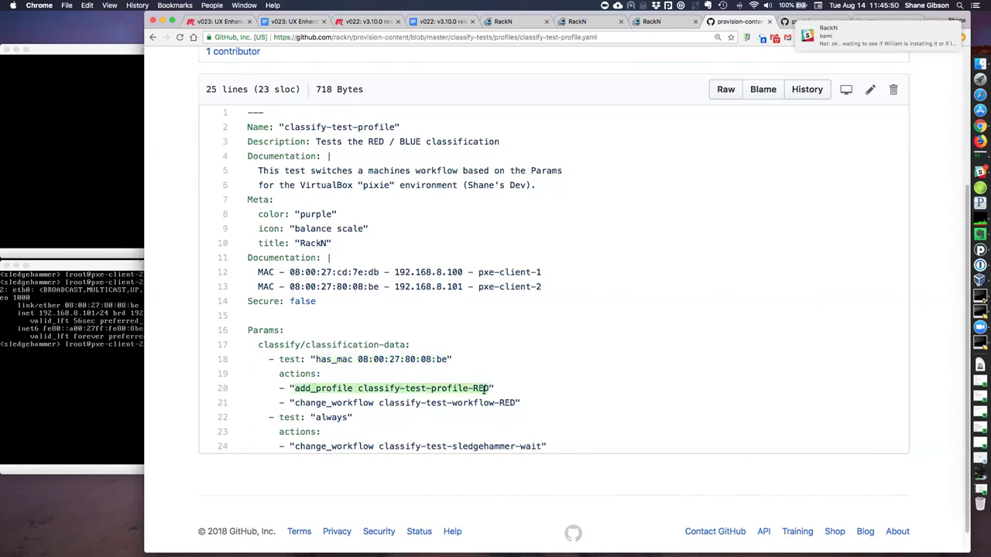
pyautogui.moveTo(294, 403); pyautogui.dragTo(517, 404)
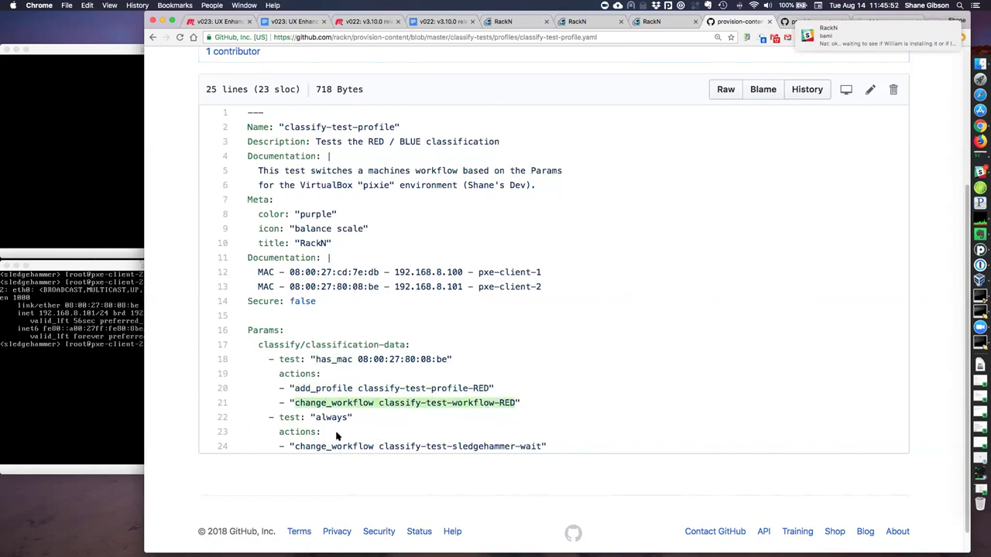
pyautogui.scroll(-1, 348, 432)
pyautogui.click(542, 419)
pyautogui.keyDown('shift'); pyautogui.click(377, 419); pyautogui.keyUp('shift')
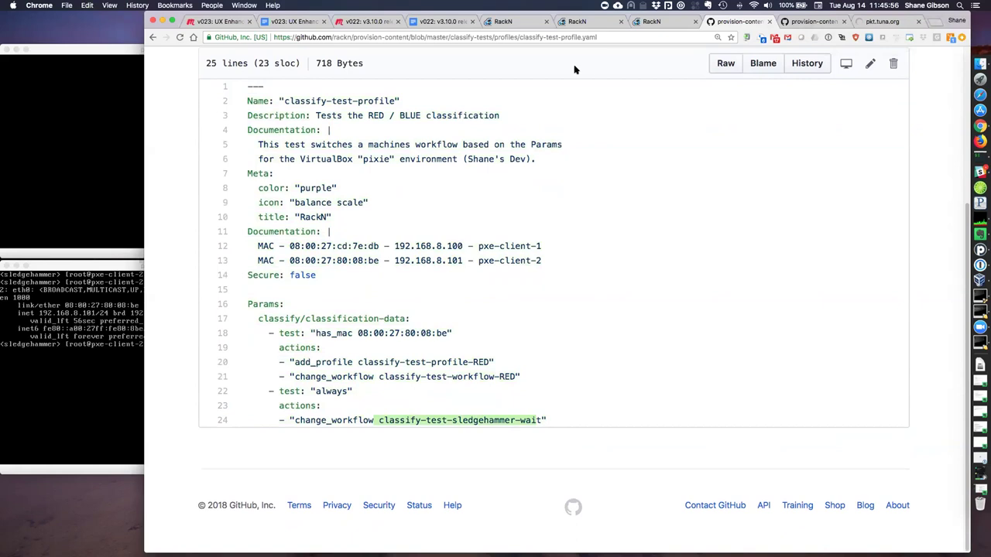
# - Return to the portal's bulk actions and apply the classify workflow to pxe-client-2
pyautogui.click(659, 24)
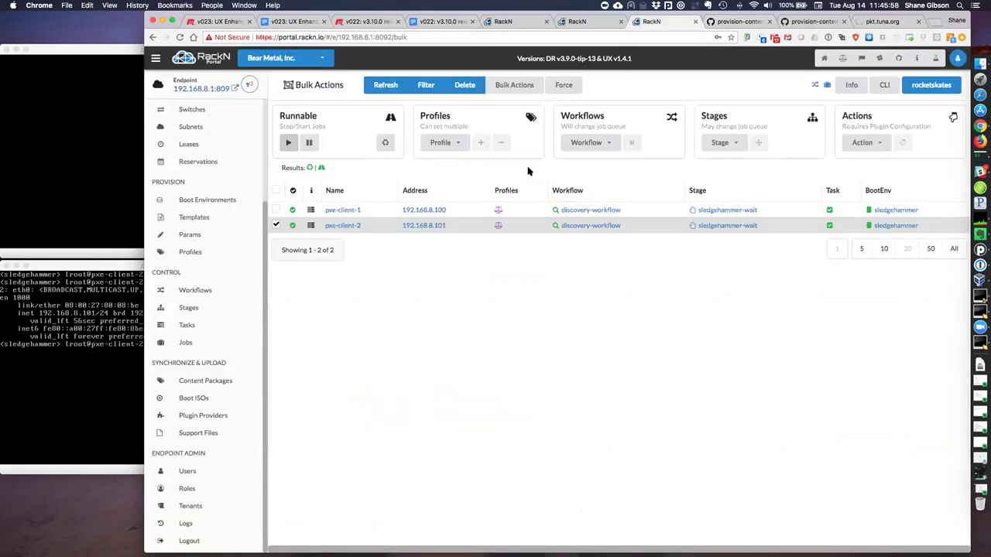
pyautogui.click(608, 146)
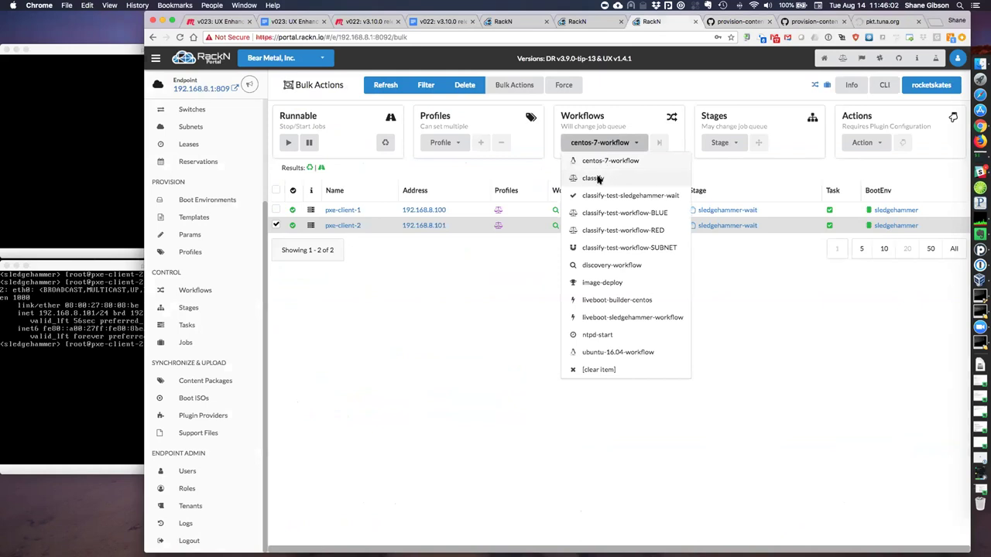
pyautogui.click(593, 178)
pyautogui.click(623, 142)
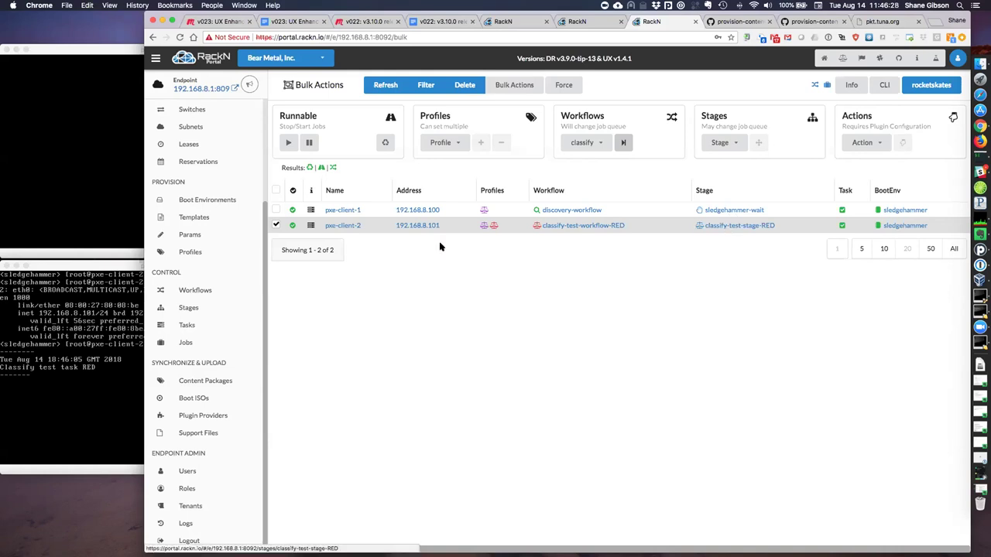
# - Switch the bulk actions selection from pxe-client-2 to pxe-client-1
pyautogui.click(275, 210)
pyautogui.click(277, 225)
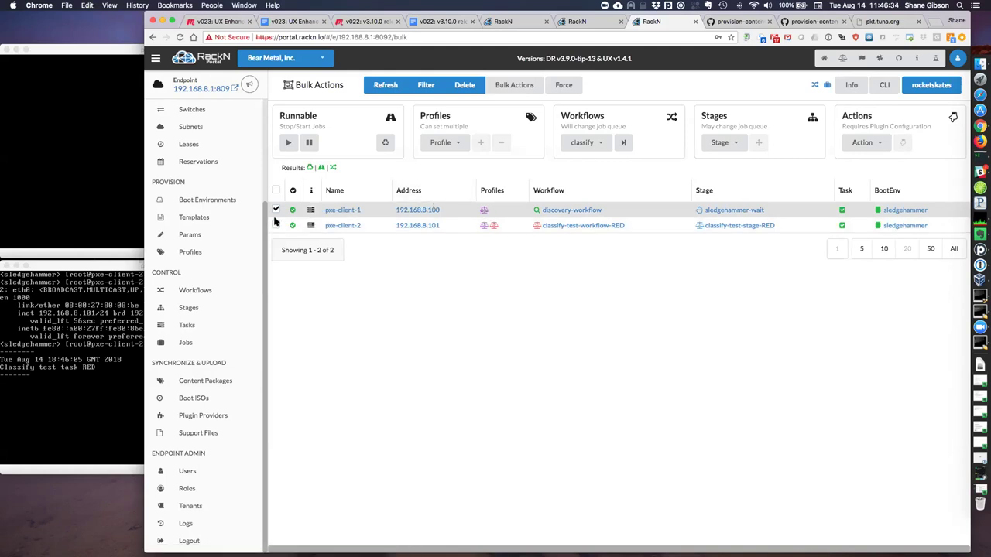
# - In classify-test-profile.yaml on GitHub, highlight the has_mac address, the "always" test, and its classify-test-sledgehammer-wait workflow
pyautogui.click(735, 22)
pyautogui.moveTo(357, 333); pyautogui.dragTo(445, 335)
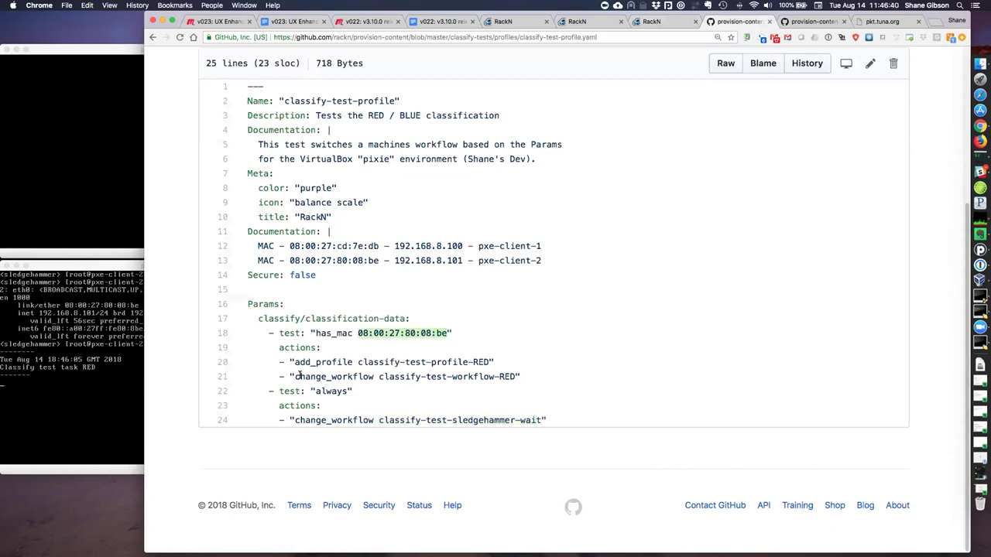
pyautogui.doubleClick(328, 391)
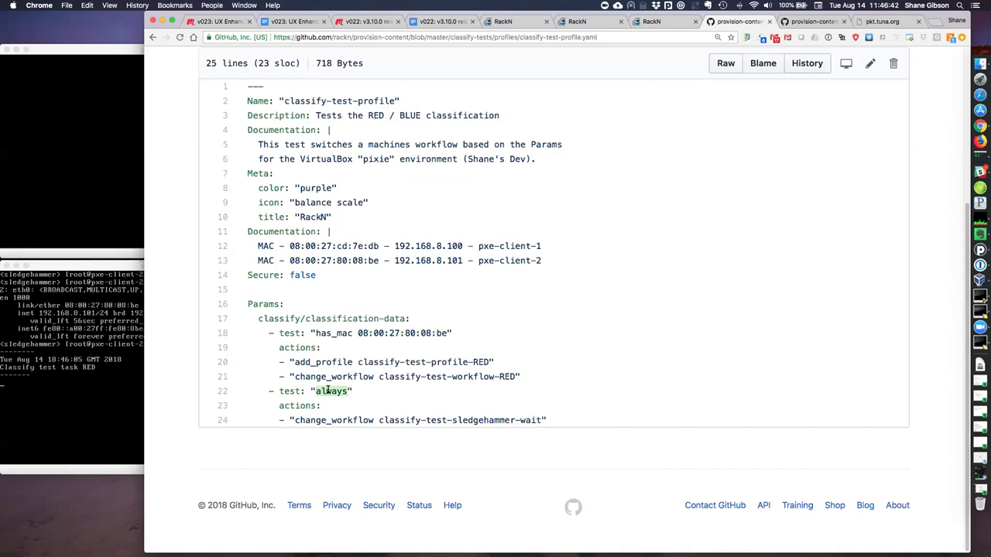
pyautogui.moveTo(379, 420); pyautogui.dragTo(539, 420)
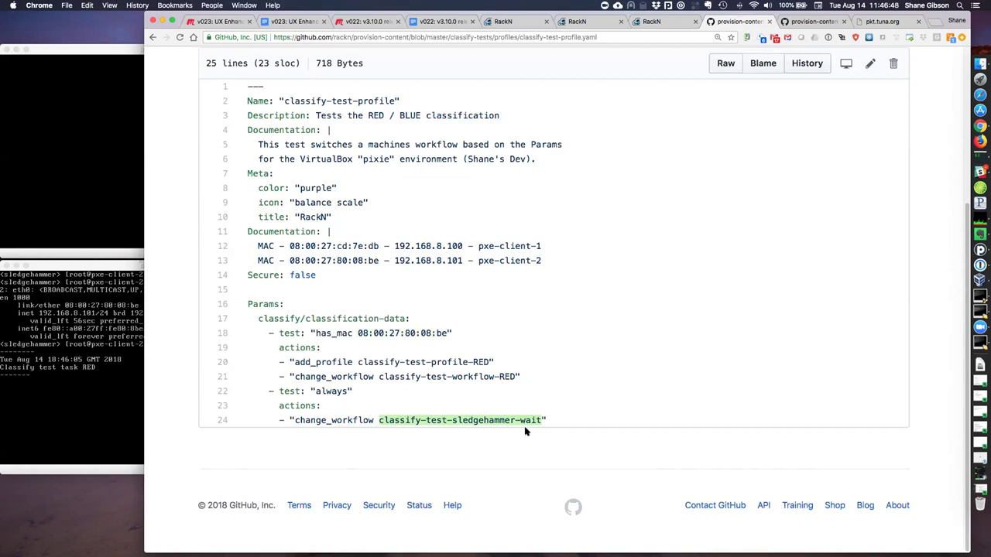
pyautogui.doubleClick(403, 420)
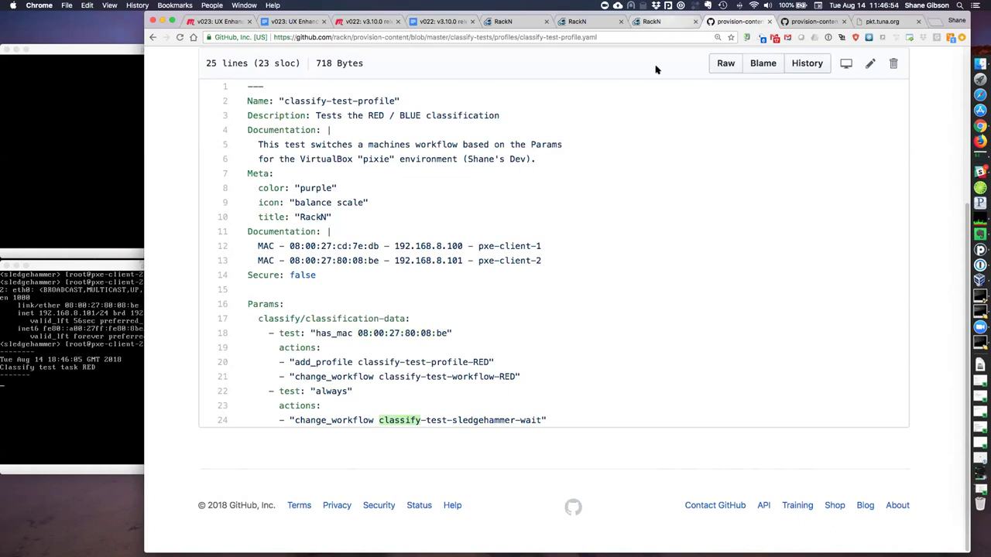
# - Return to the portal's bulk actions, apply the classify workflow to pxe-client-1, and check that machine's VirtualBox console
pyautogui.click(651, 21)
pyautogui.click(586, 143)
pyautogui.click(602, 145)
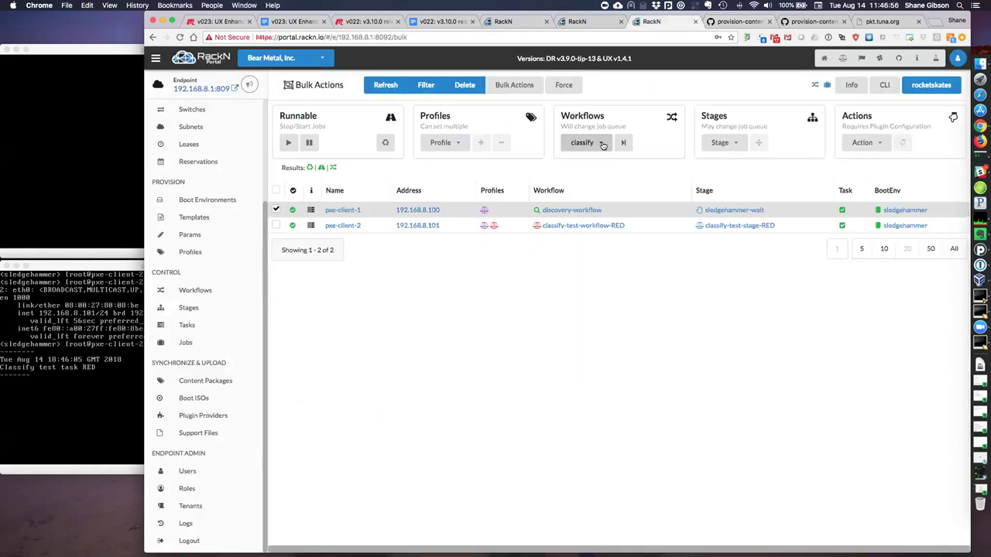
pyautogui.click(603, 146)
pyautogui.click(621, 124)
pyautogui.click(619, 148)
pyautogui.click(595, 181)
pyautogui.click(623, 144)
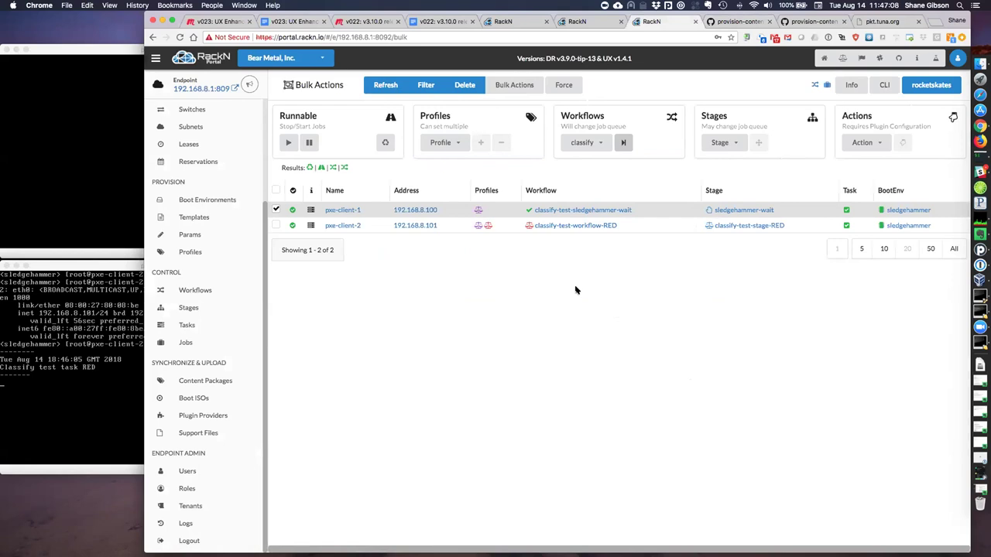
pyautogui.click(101, 170)
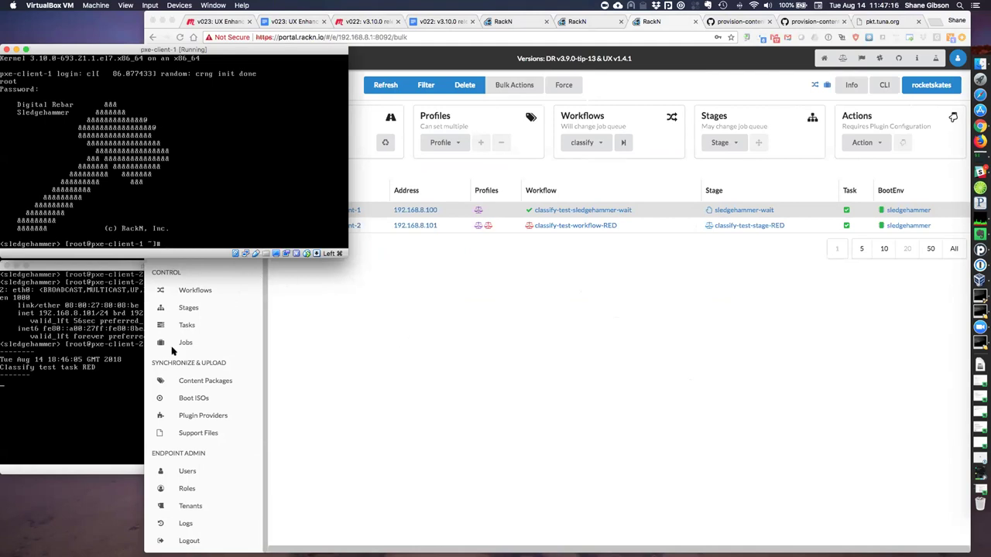
pyautogui.click(568, 303)
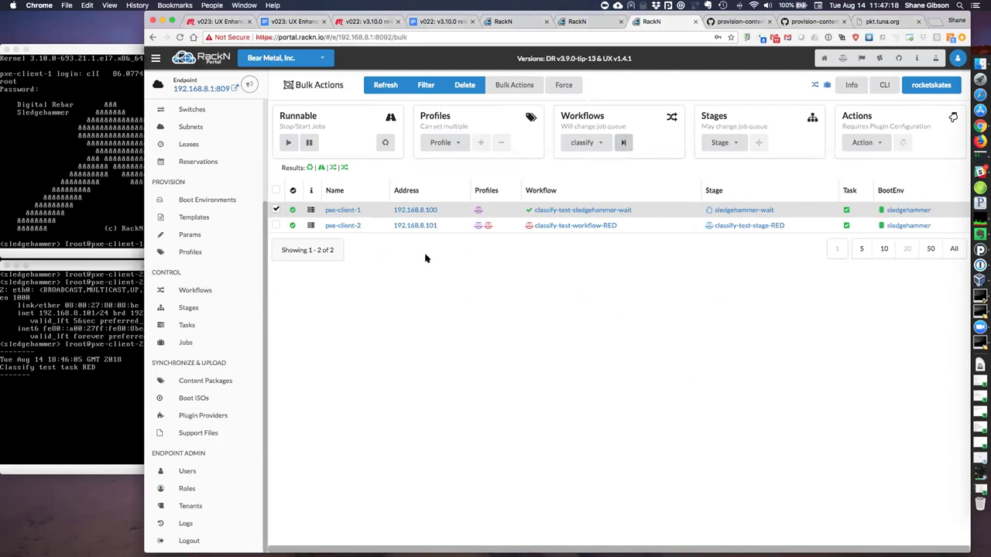
# - Add pxe-client-2 to the selection, apply the classify workflow to both machines, and clear the selection
pyautogui.click(277, 225)
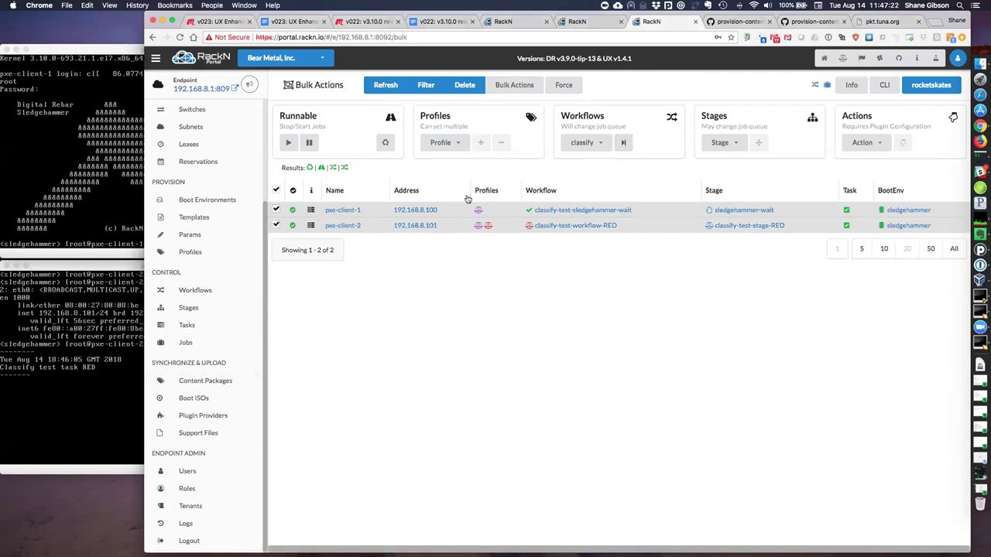
pyautogui.click(603, 145)
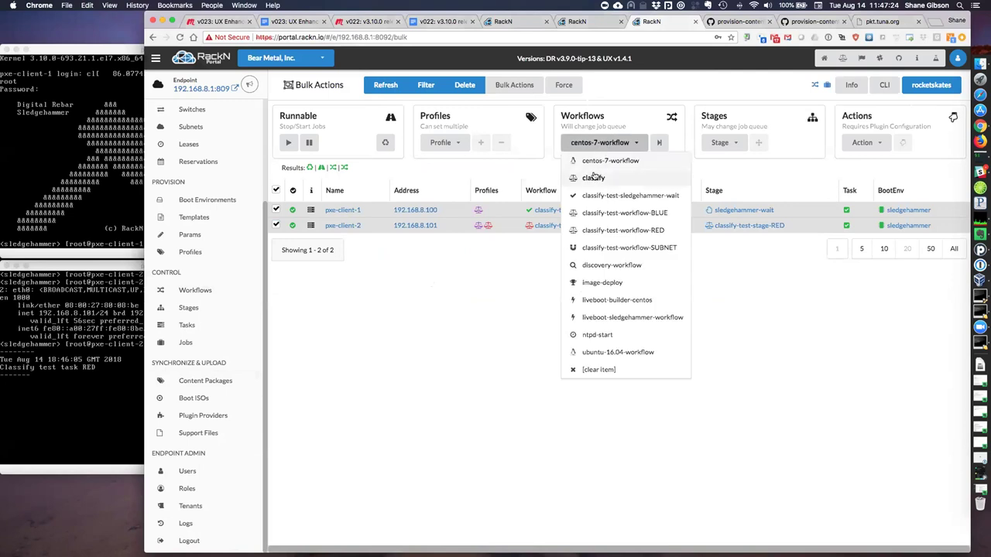
pyautogui.click(596, 175)
pyautogui.click(624, 145)
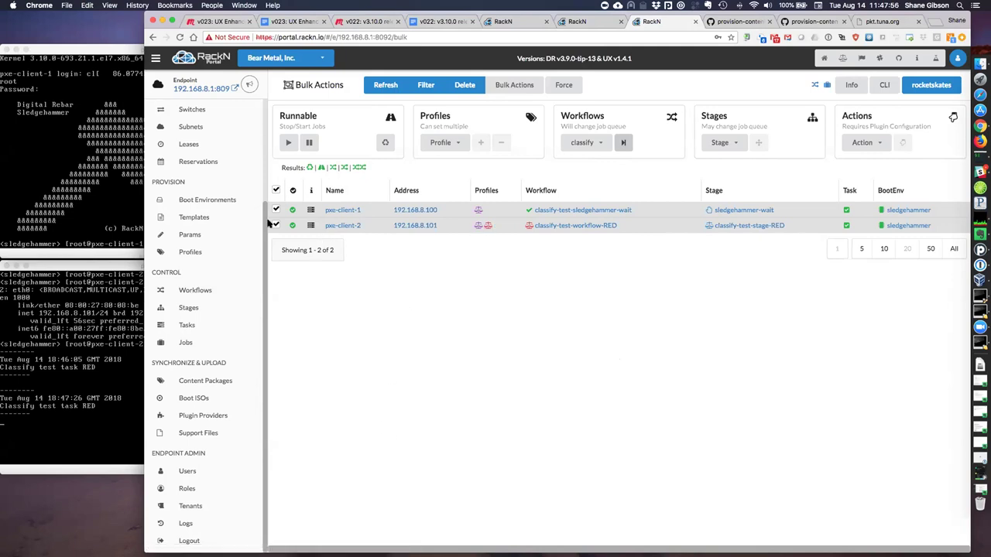
pyautogui.click(276, 190)
# - Open classify-test-profile from pxe-client-1, expand classify/classification-data, highlight its tests and actions, and return to the profiles list
pyautogui.click(478, 212)
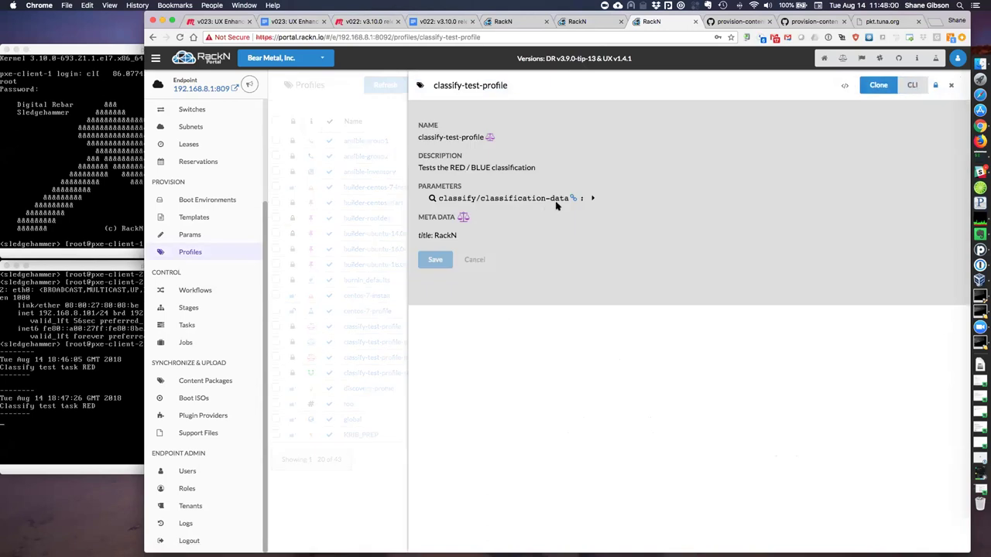
pyautogui.click(593, 198)
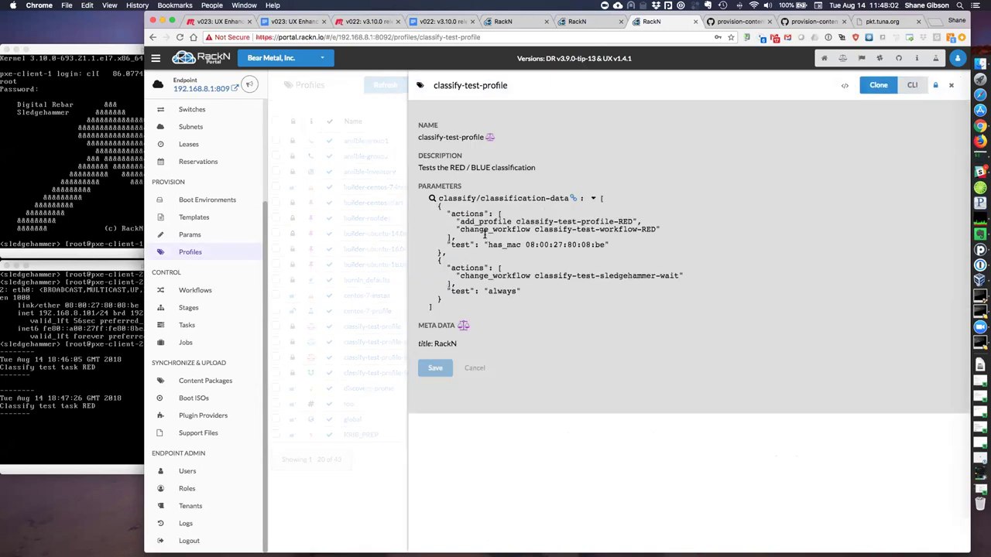
pyautogui.moveTo(446, 211); pyautogui.dragTo(631, 296)
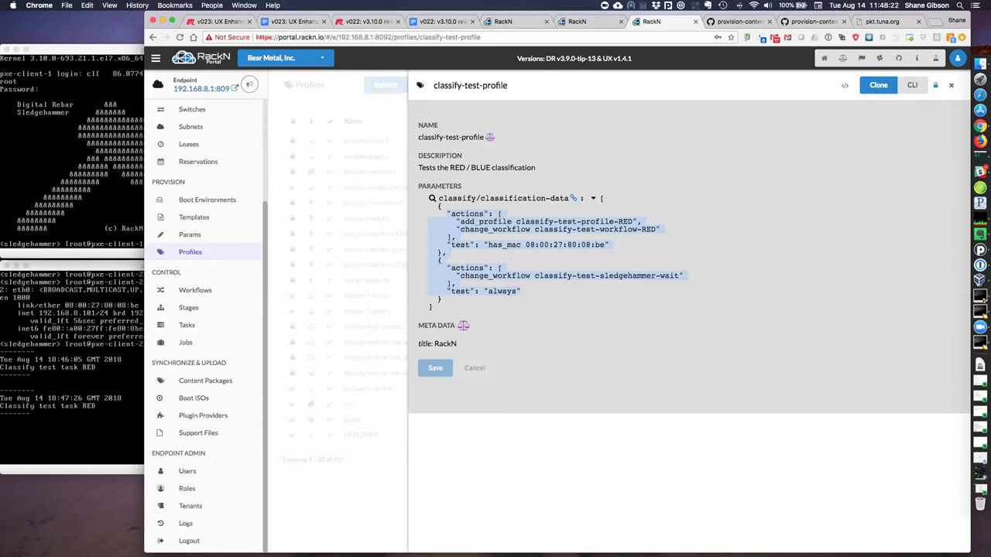
pyautogui.click(280, 364)
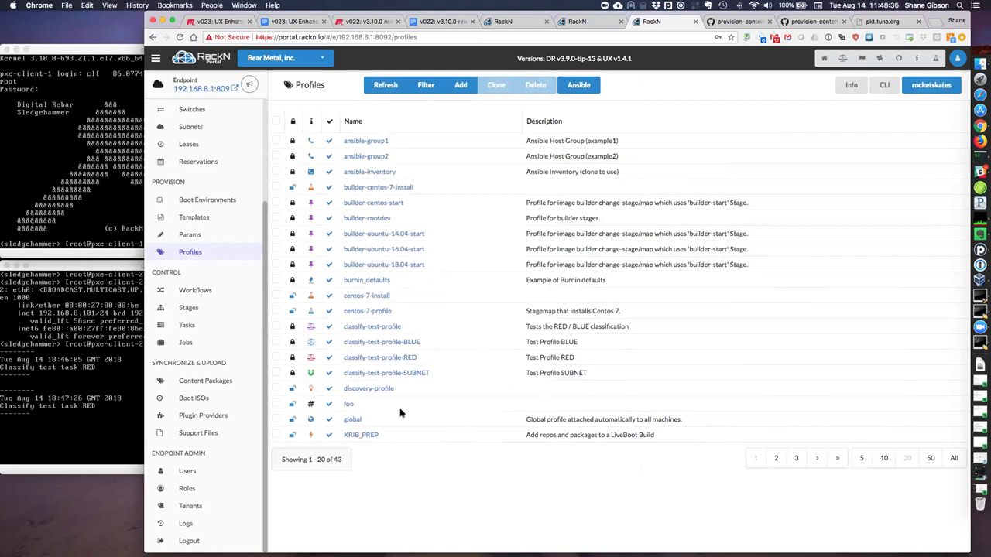
pyautogui.scroll(4, 205, 248)
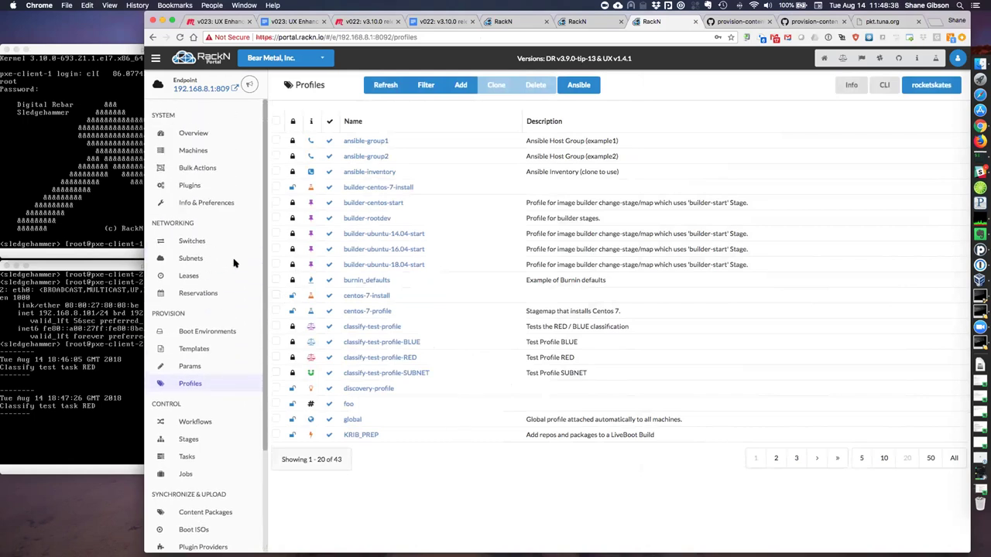